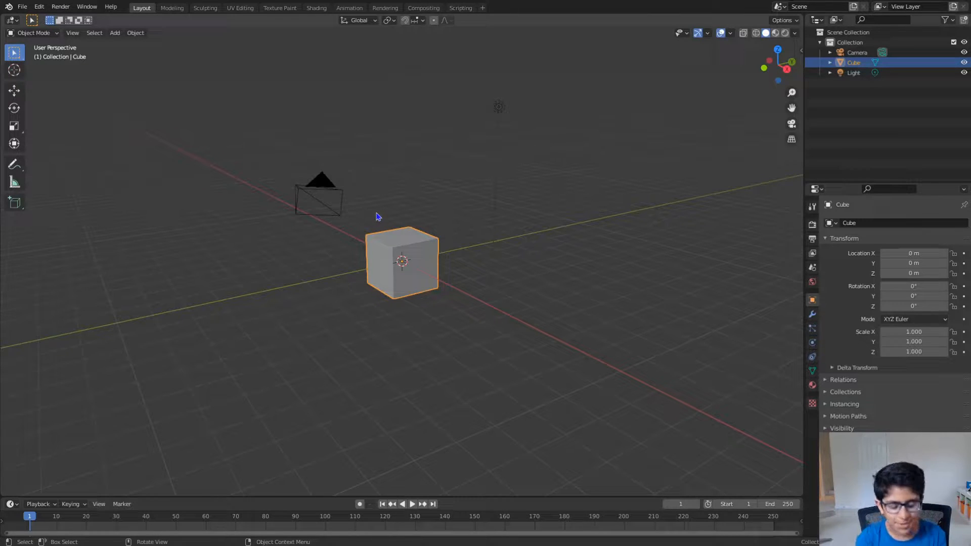
- Split the 3D viewport vertically and switch the new narrow area to the Image Editor
middle_drag(377, 217, 466, 194)
scroll(423, 232, up, 5)
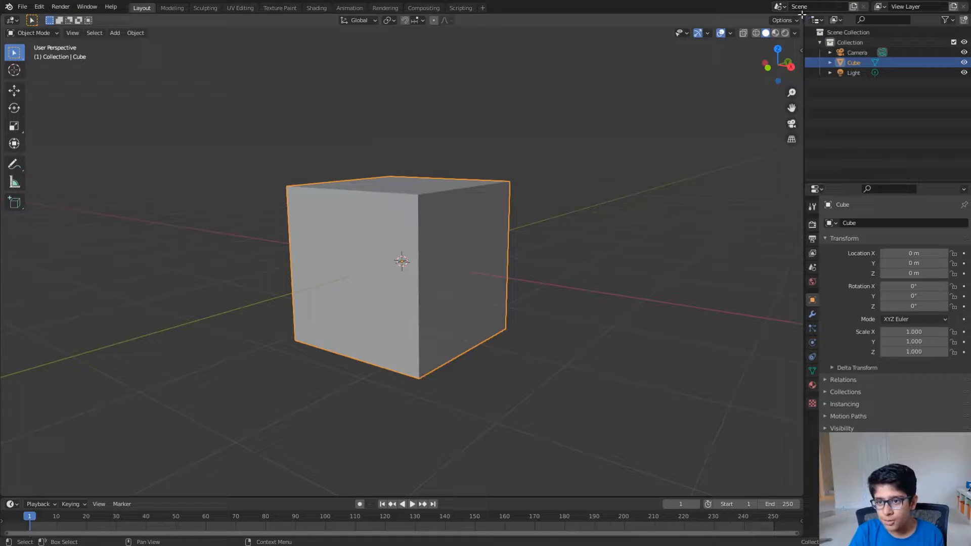
drag(794, 16, 710, 27)
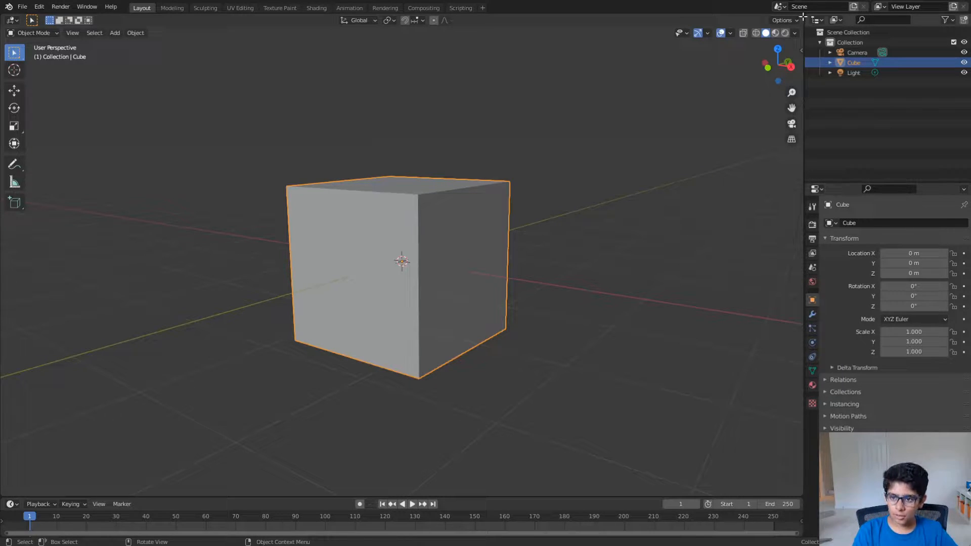
drag(797, 19, 582, 42)
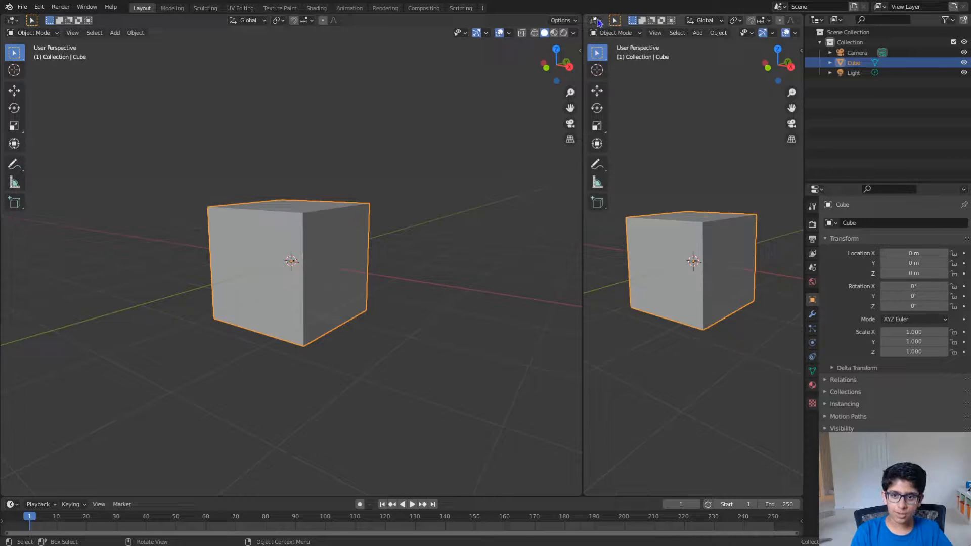
click(595, 20)
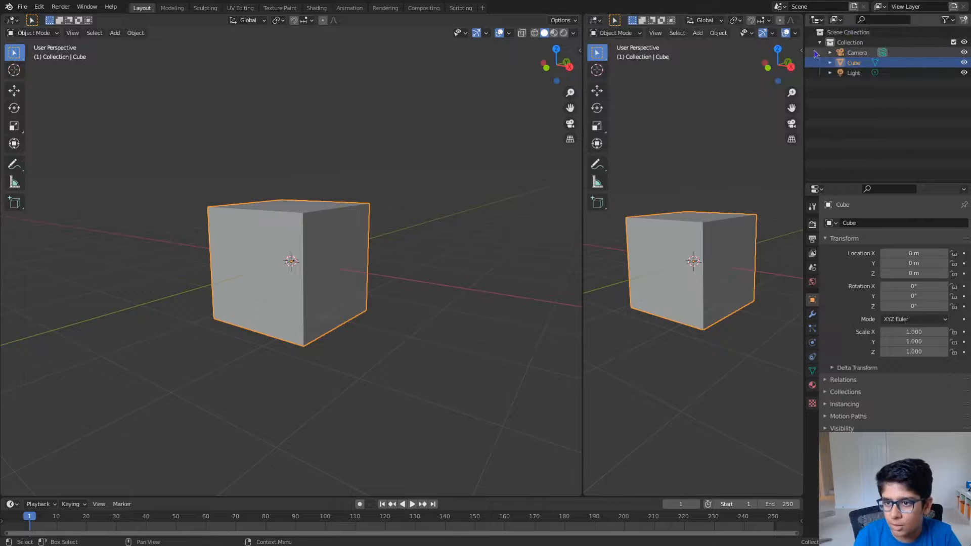
click(595, 20)
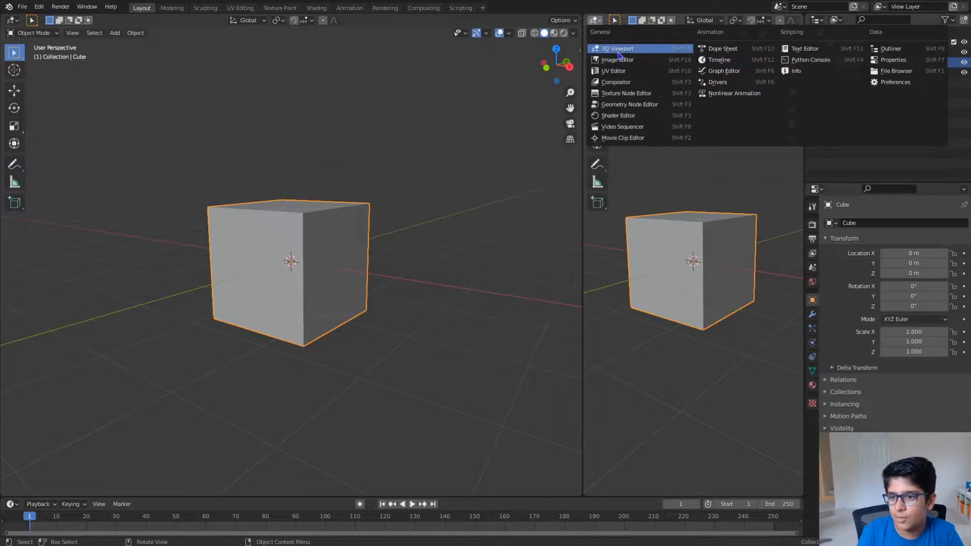
click(648, 72)
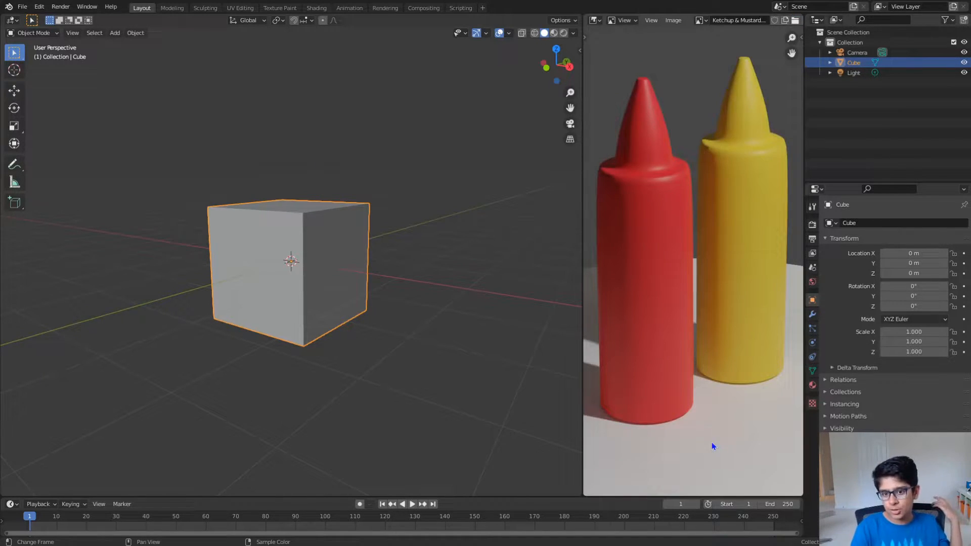
- Load the Ketchup & Mustard reference image into the Image Editor and frame both bottles
scroll(712, 442, down, 5)
middle_drag(639, 290, 663, 310)
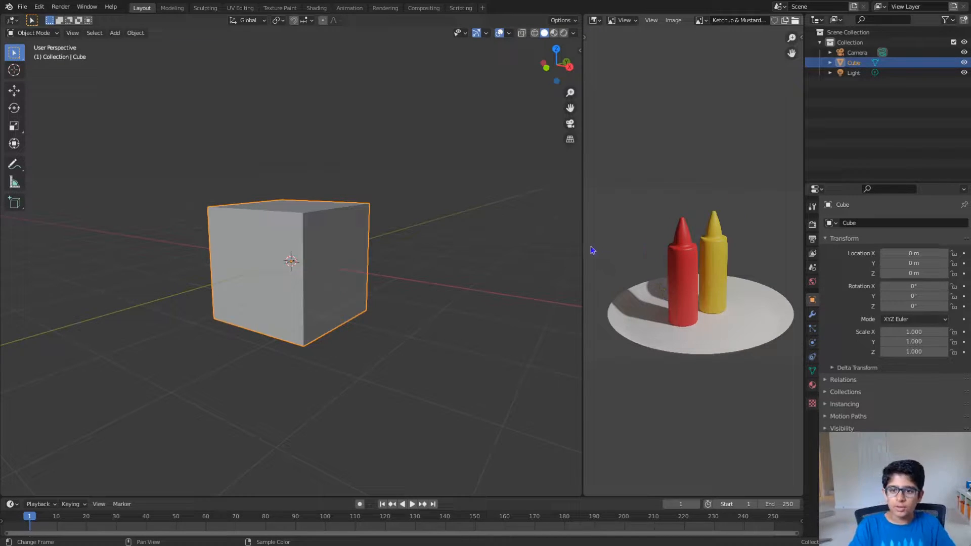
scroll(677, 276, up, 1)
mouse_move(677, 275)
middle_down()
mouse_move(672, 284)
mouse_move(677, 274)
mouse_move(693, 278)
mouse_move(669, 284)
mouse_move(680, 291)
middle_up()
scroll(691, 278, down, 2)
scroll(684, 281, down, 1)
scroll(669, 284, up, 2)
scroll(680, 292, up, 1)
scroll(680, 293, down, 2)
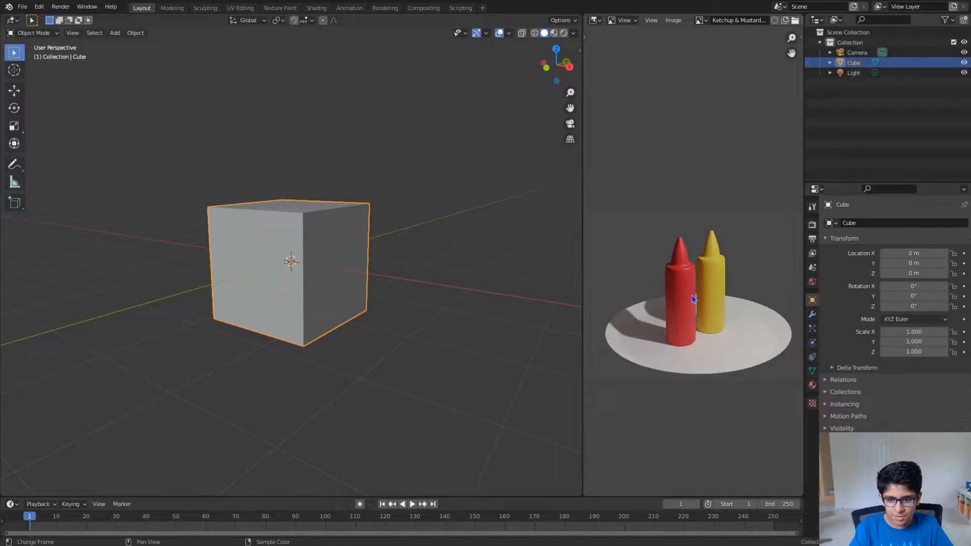
scroll(681, 299, up, 1)
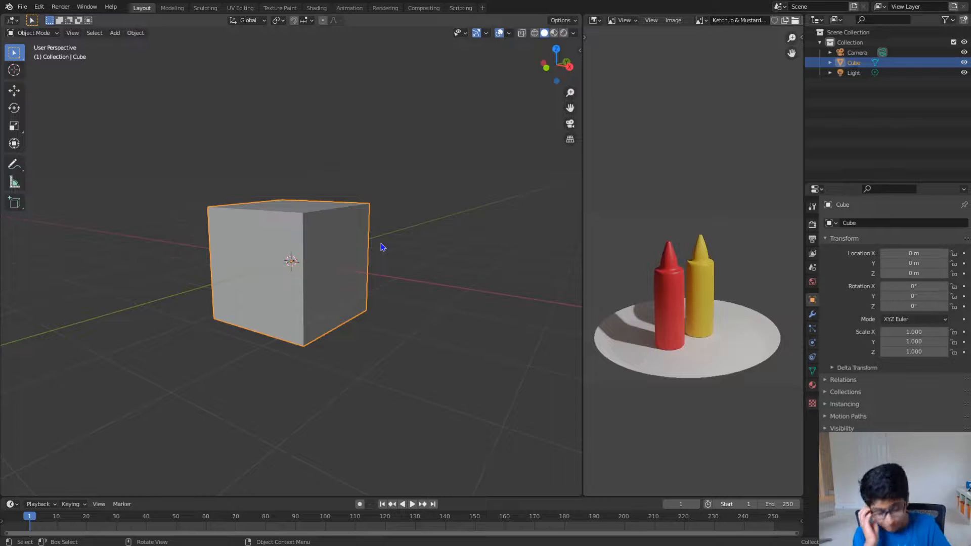
- Delete the default cube and add a mesh cylinder at the world origin
middle_drag(384, 247, 359, 253)
key(x)
click(362, 249)
key(shift+a)
mouse_move(362, 248)
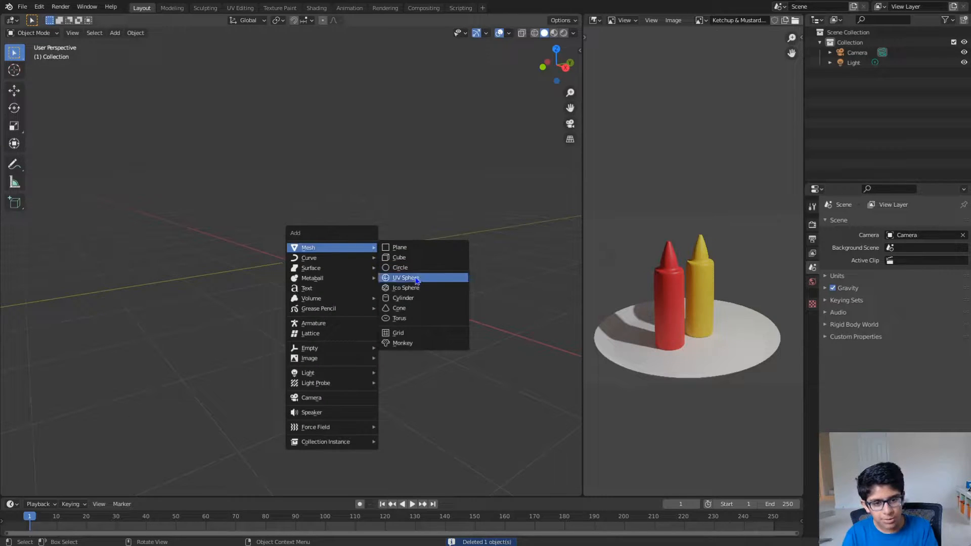
click(415, 298)
scroll(354, 272, down, 4)
middle_drag(354, 271, 363, 248)
scroll(318, 268, up, 6)
scroll(323, 265, down, 3)
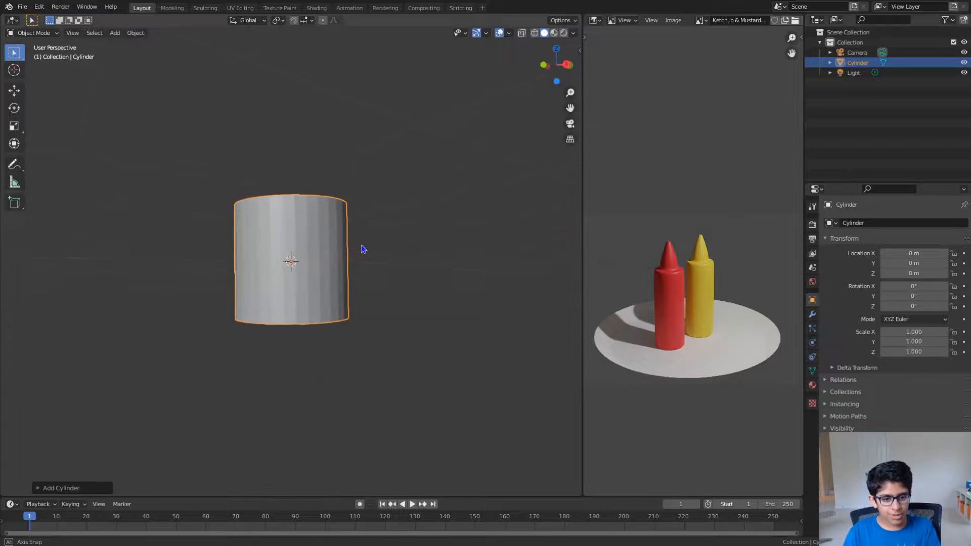
- Draw freehand annotation strokes across the cylinder's middle and along its base to mark the floor level
click(15, 164)
middle_drag(260, 260, 263, 267)
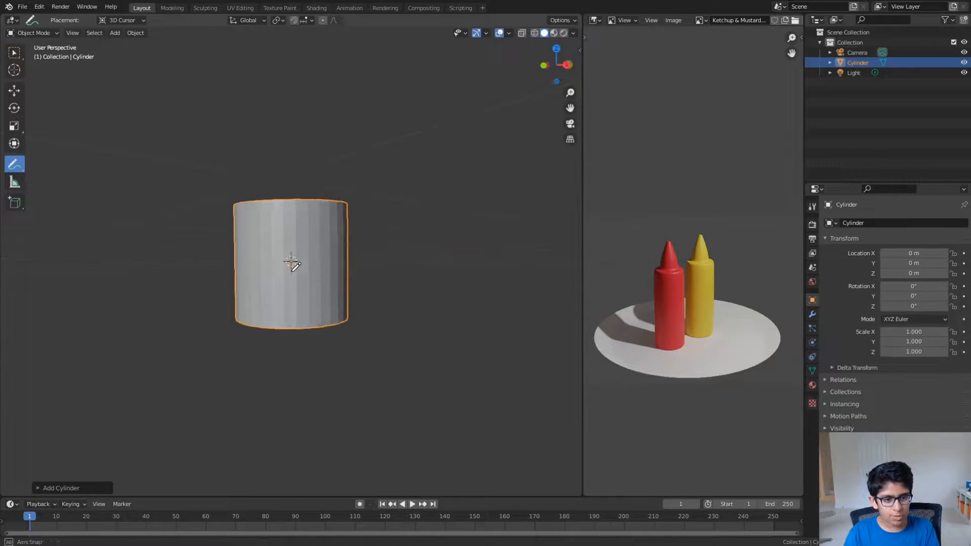
drag(226, 266, 226, 266)
drag(341, 258, 215, 258)
middle_drag(353, 269, 356, 268)
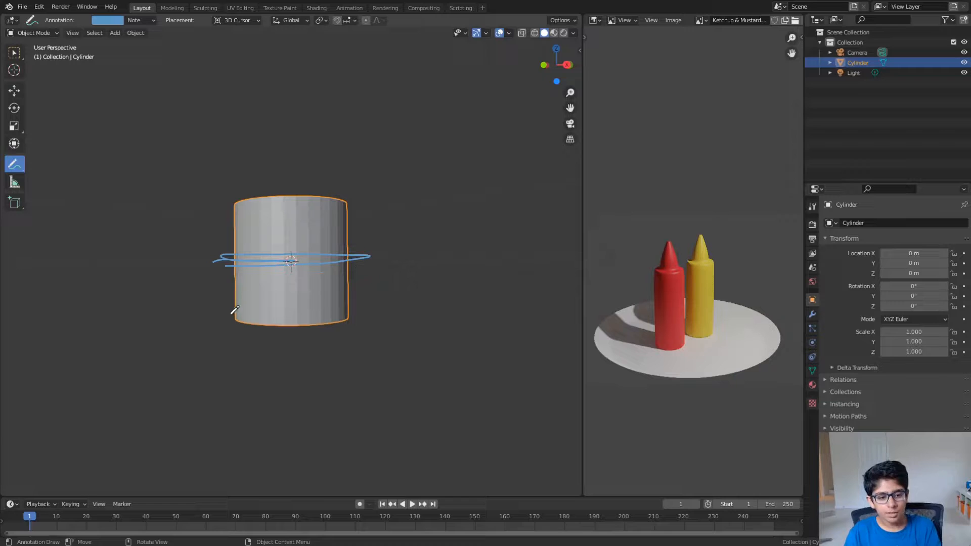
mouse_move(341, 316)
mouse_down()
mouse_move(196, 318)
mouse_move(266, 314)
mouse_up()
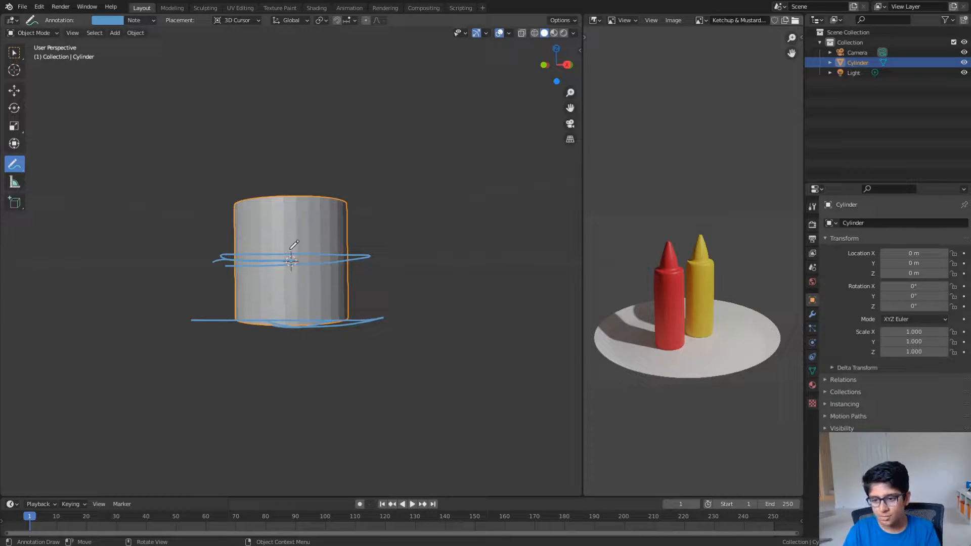
mouse_move(223, 258)
mouse_down()
mouse_move(395, 287)
mouse_move(173, 262)
mouse_up()
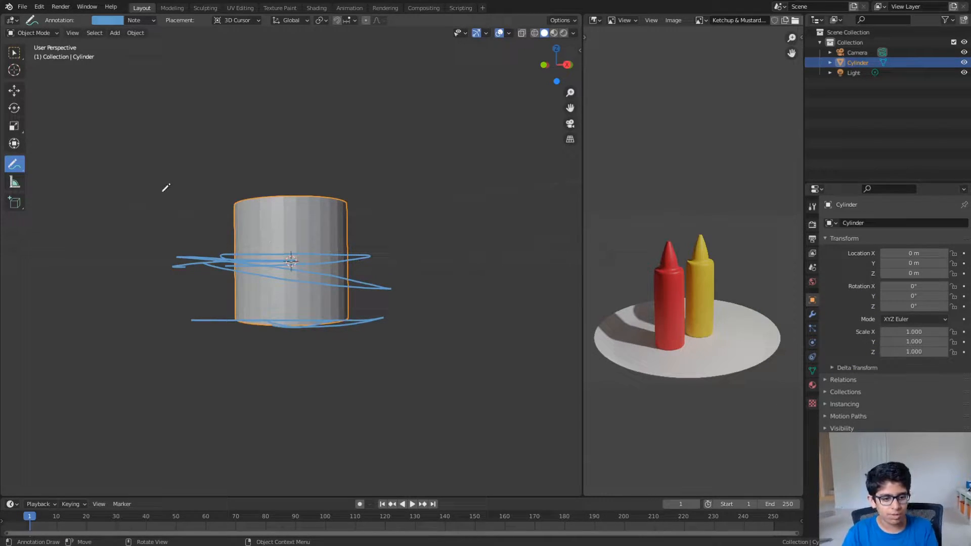
- Erase all annotation strokes around the cylinder and return to the selection tool
click(11, 171)
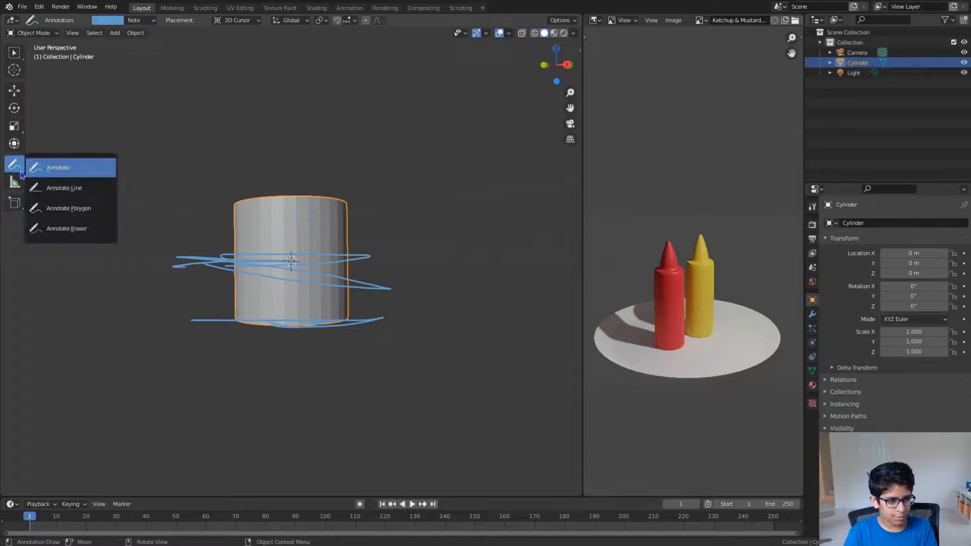
click(63, 228)
mouse_move(175, 262)
mouse_down()
mouse_move(195, 264)
mouse_move(207, 248)
mouse_move(486, 266)
mouse_move(321, 238)
mouse_move(373, 249)
mouse_move(377, 316)
mouse_move(202, 314)
mouse_up()
click(15, 57)
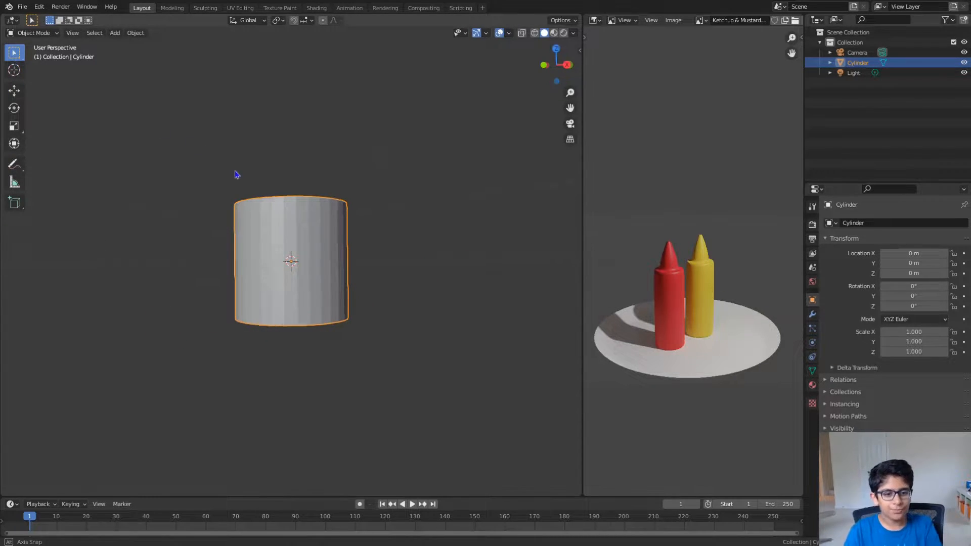
- Try moving the cylinder 1 m up along the Z axis and undo the move
middle_drag(234, 169, 268, 215)
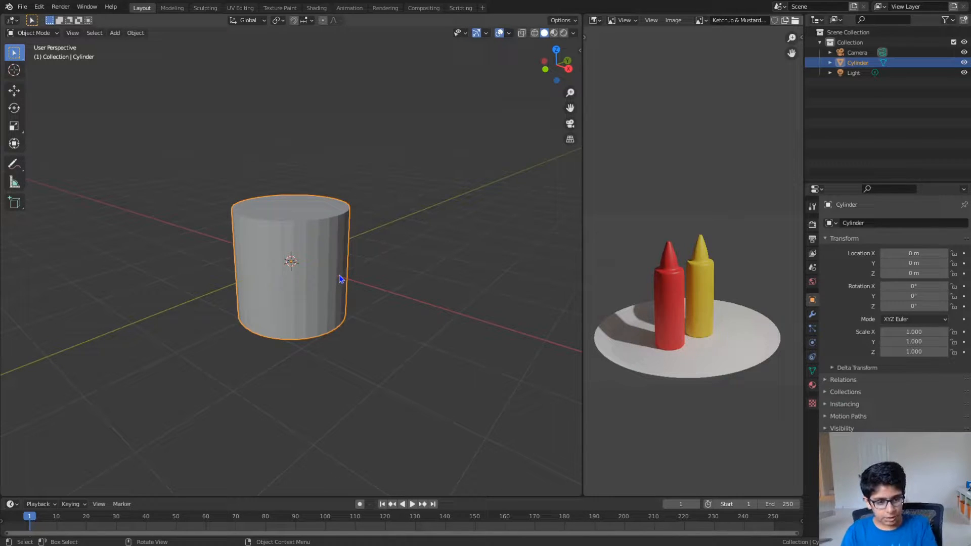
key(g)
key(Escape)
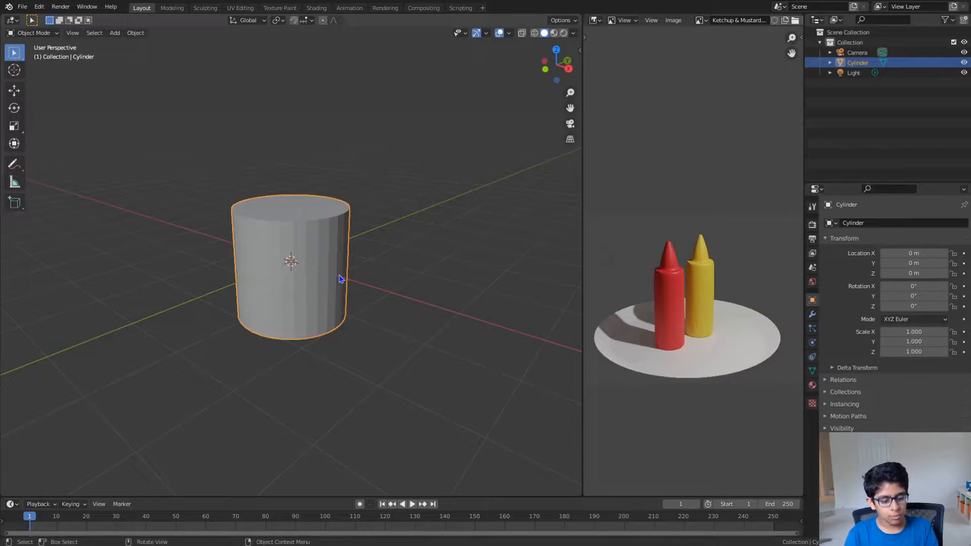
text(gz)
text(1)
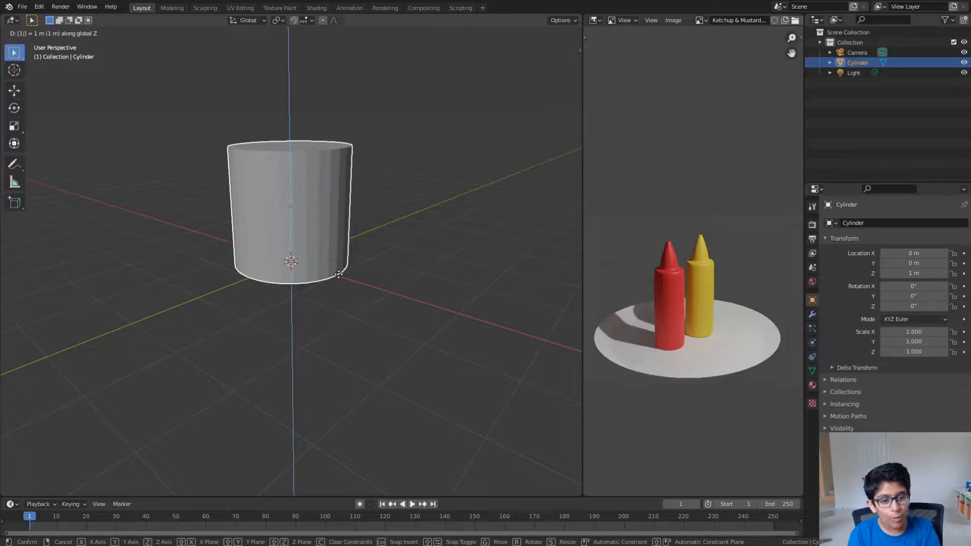
key(BackSpace)
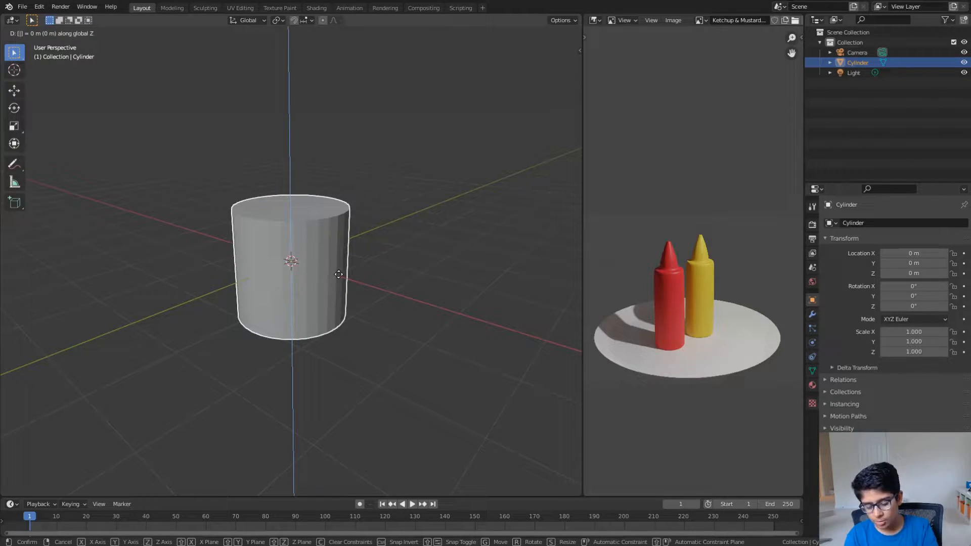
text(1)
key(Return)
middle_drag(338, 274, 337, 268)
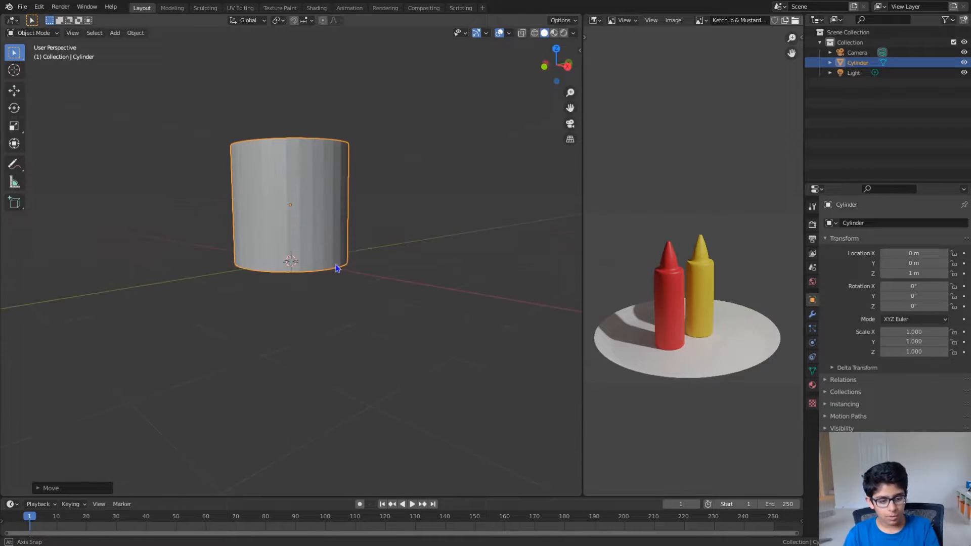
key(ctrl+z)
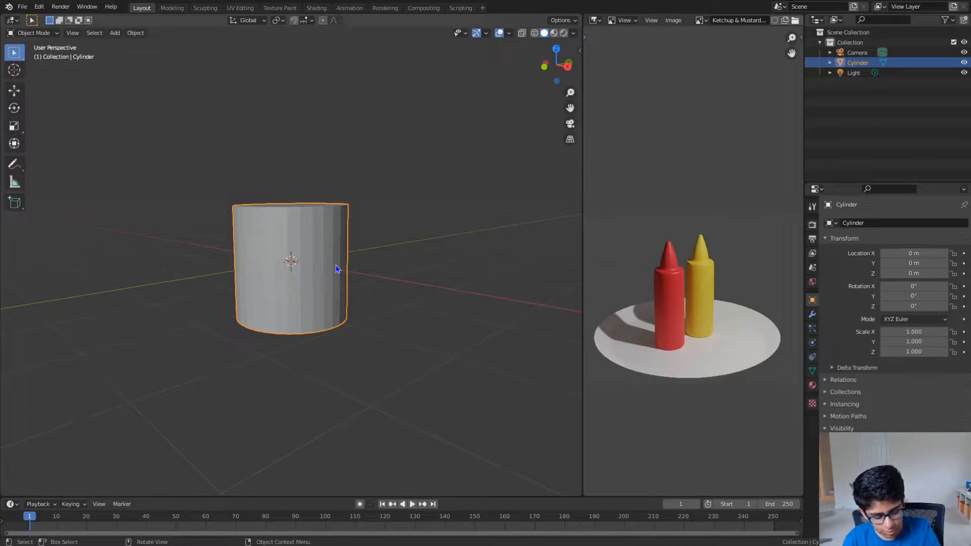
- Move the cylinder 1 m up along the global Z axis so its base sits on the grid floor
key(g)
text(z)
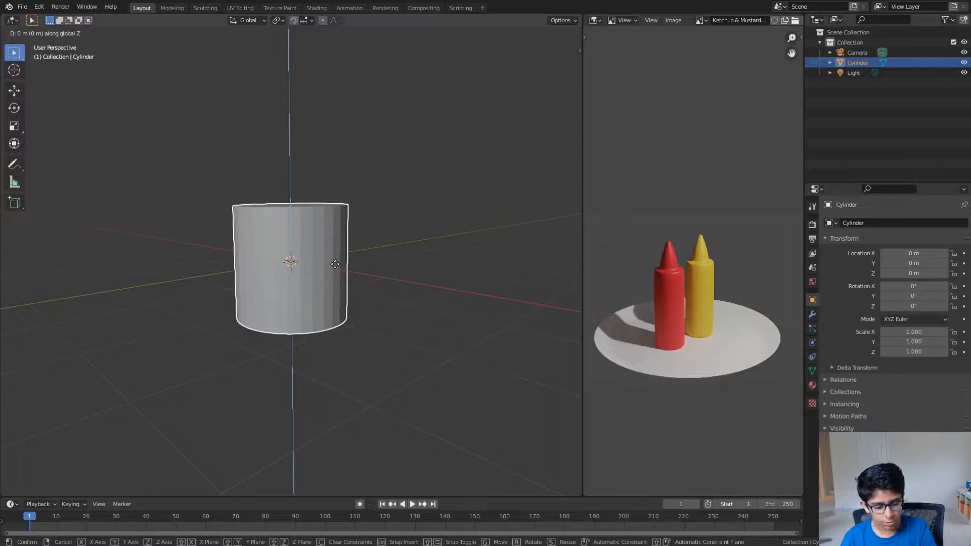
text(1)
key(Return)
scroll(274, 241, up, 4)
middle_drag(289, 260, 326, 282)
scroll(320, 248, down, 3)
scroll(329, 277, up, 4)
scroll(328, 276, down, 2)
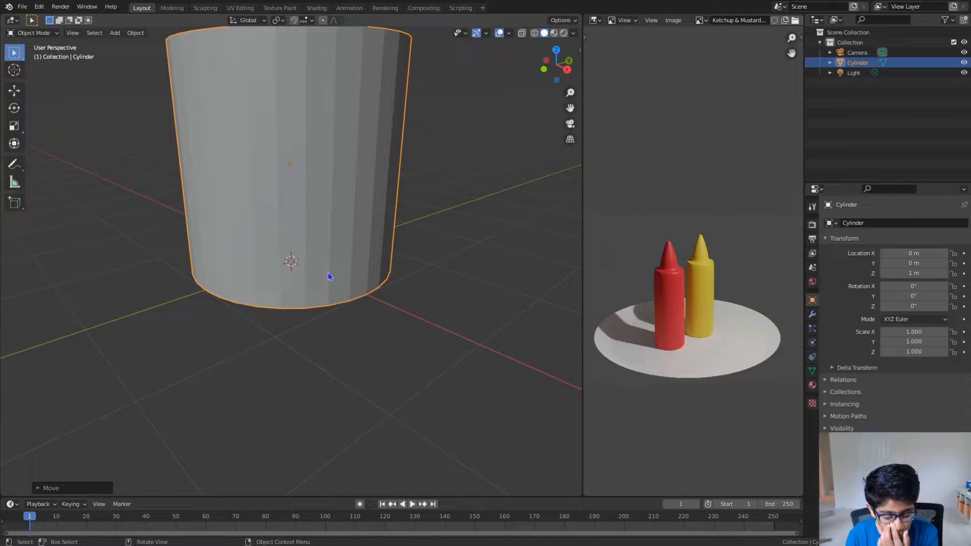
- Scale the cylinder to about 0.303 in X and Y only, excluding the Z axis
scroll(329, 276, down, 2)
middle_drag(331, 277, 407, 284)
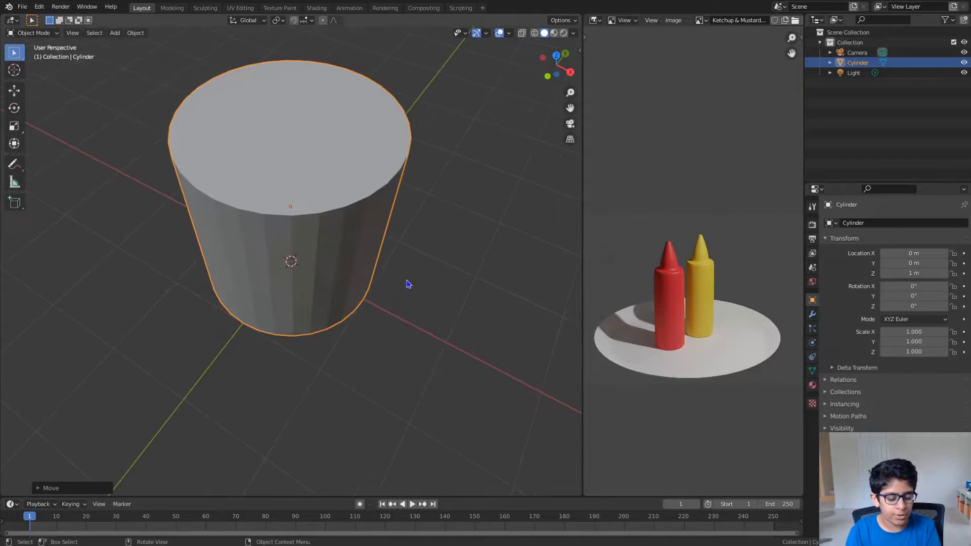
scroll(407, 283, down, 1)
key(s)
key(y)
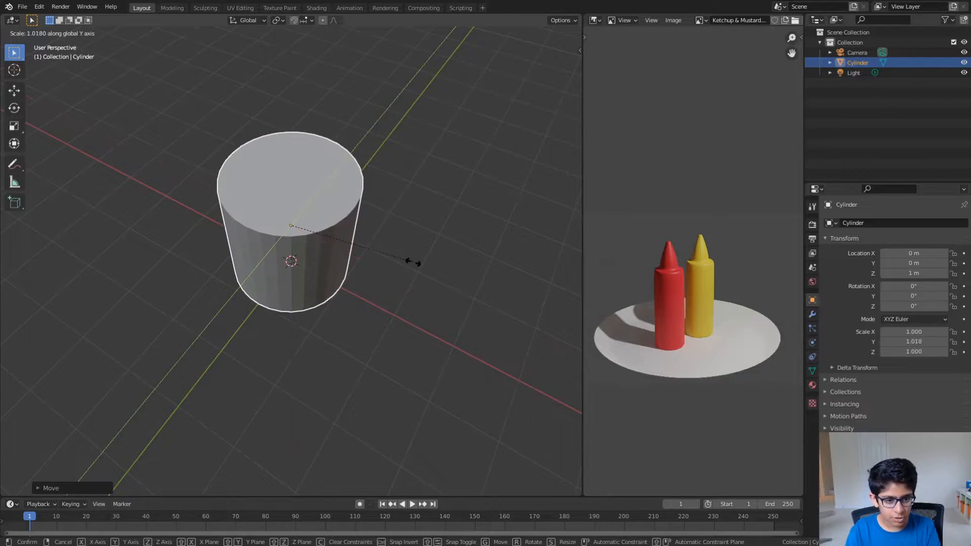
key(shift+z)
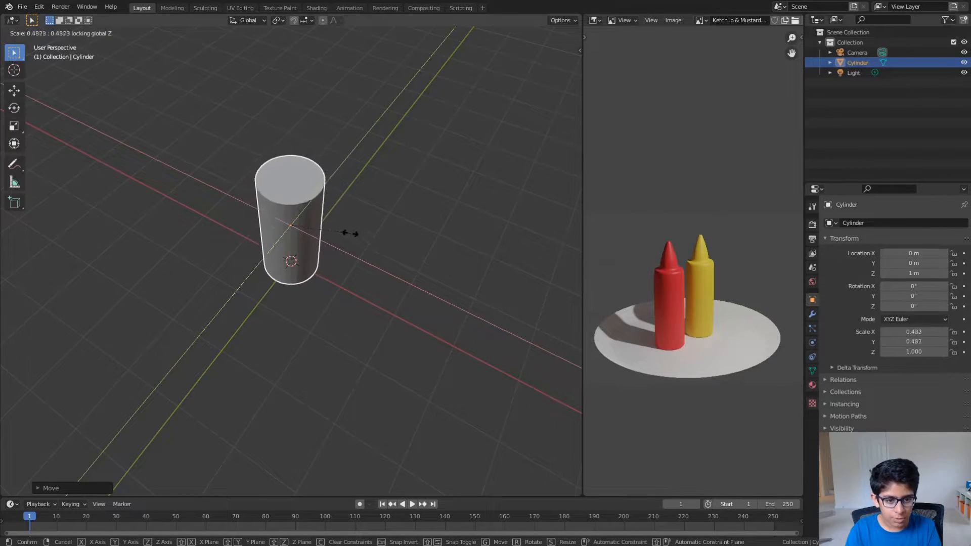
click(329, 220)
middle_drag(330, 226, 326, 248)
scroll(330, 257, up, 3)
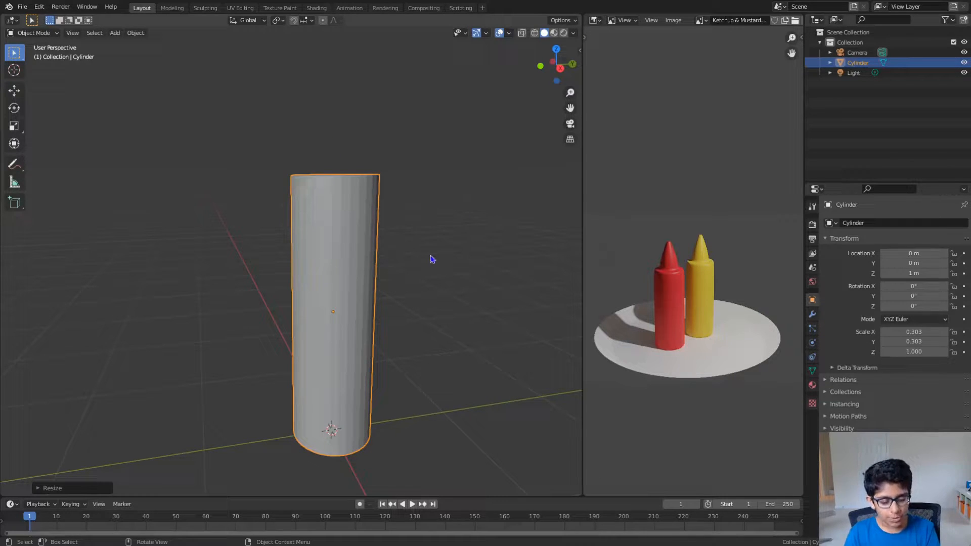
- Enable the Screencast Keys display in the 3D viewport and hide the sidebar
key(n)
click(574, 150)
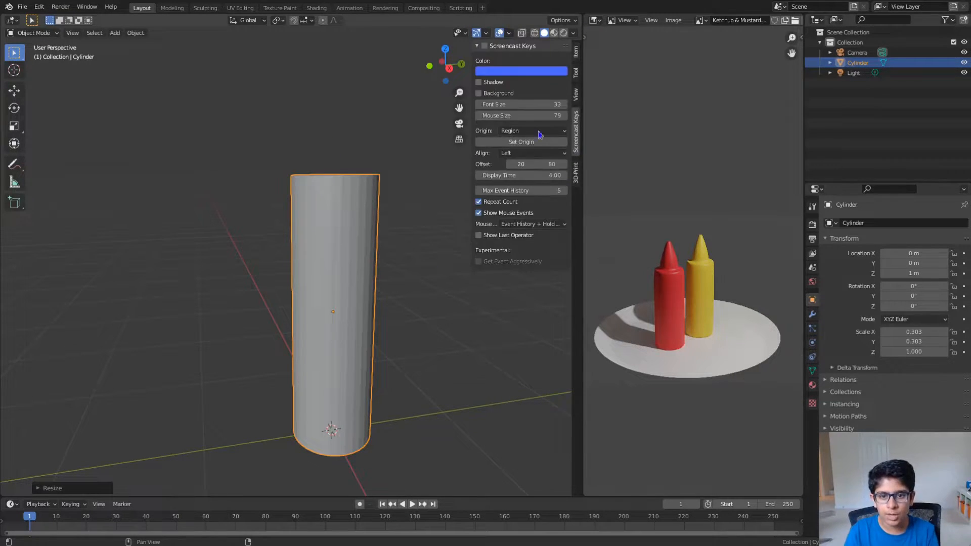
click(486, 47)
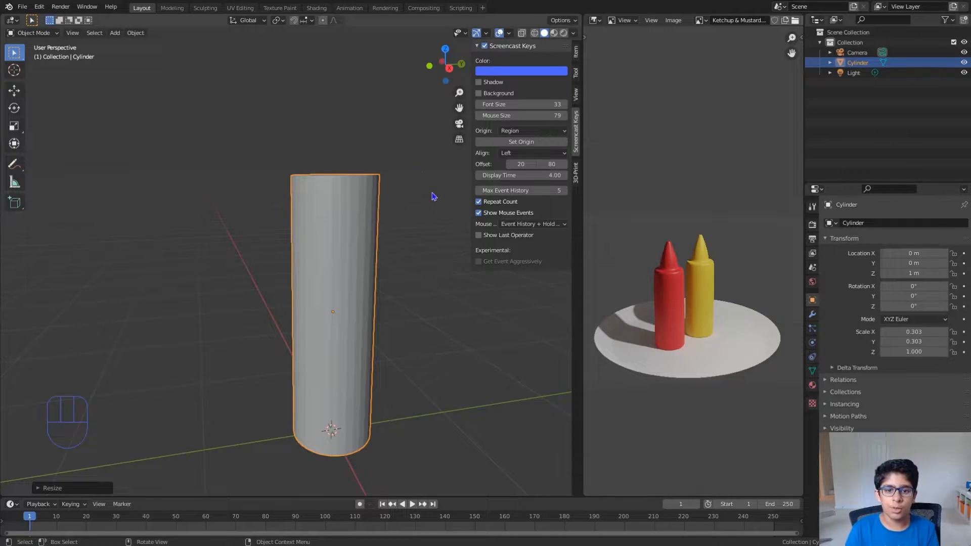
key(n)
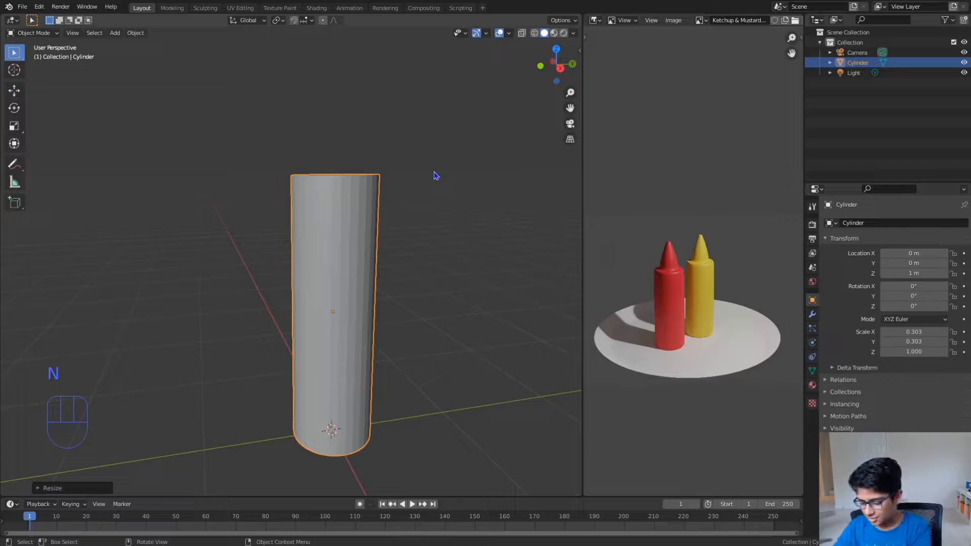
scroll(409, 187, down, 2)
middle_drag(409, 187, 392, 208)
scroll(408, 217, up, 2)
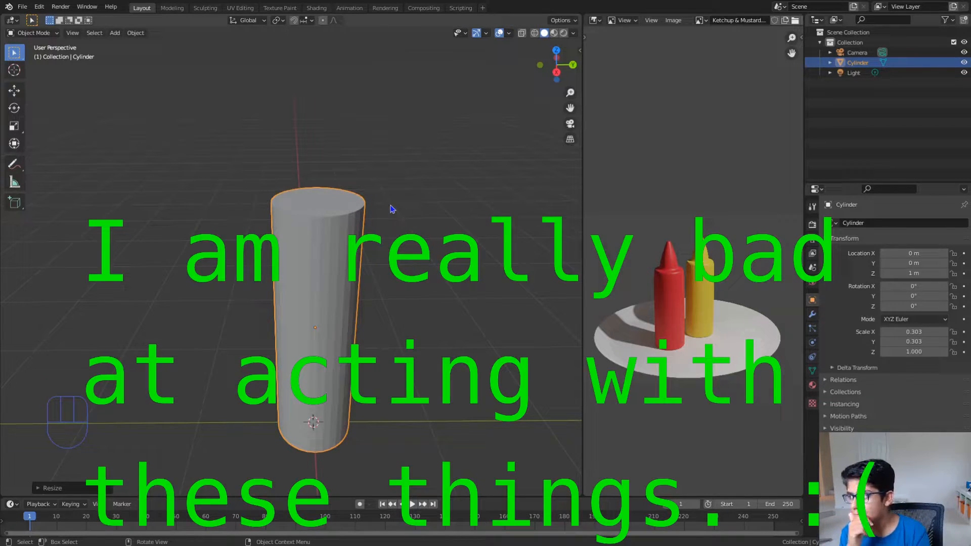
key(Tab)
key(Tab)
key(grave)
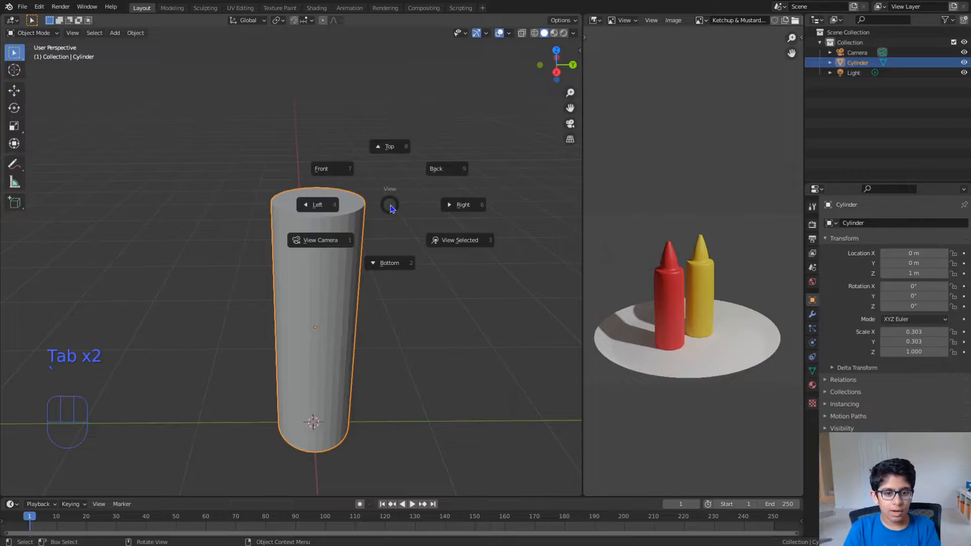
key(Tab)
mouse_move(390, 204)
middle_down()
mouse_move(384, 195)
mouse_move(399, 201)
middle_up()
right_click(397, 204)
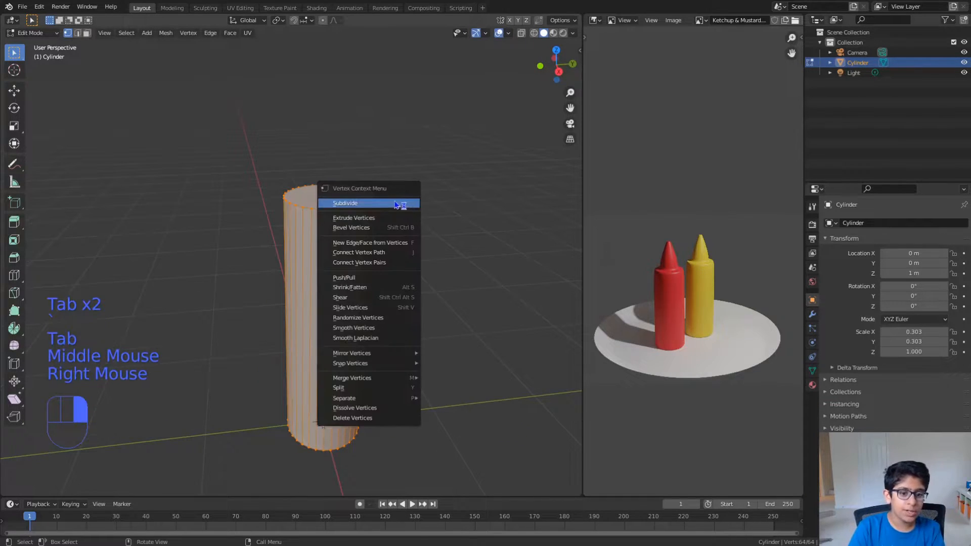
key(Tab)
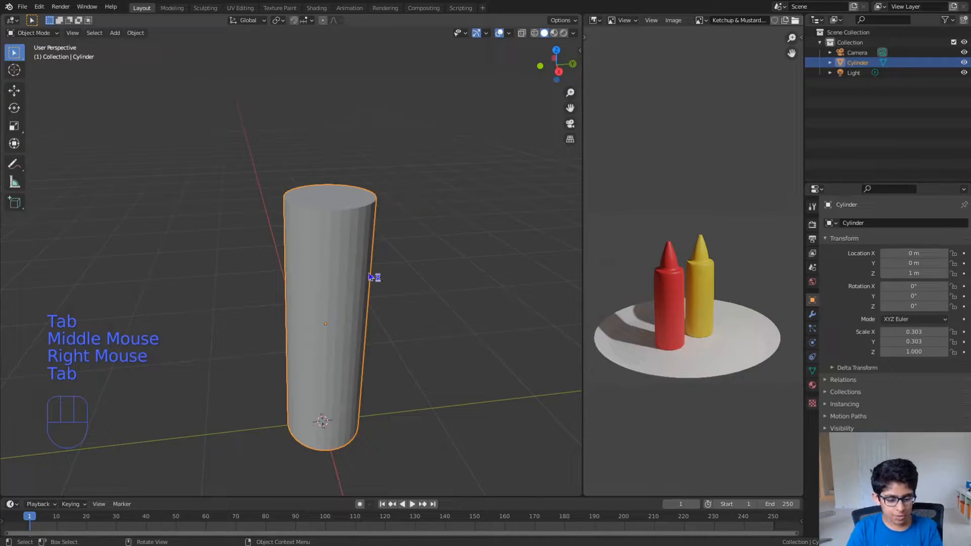
key(g)
right_click(467, 332)
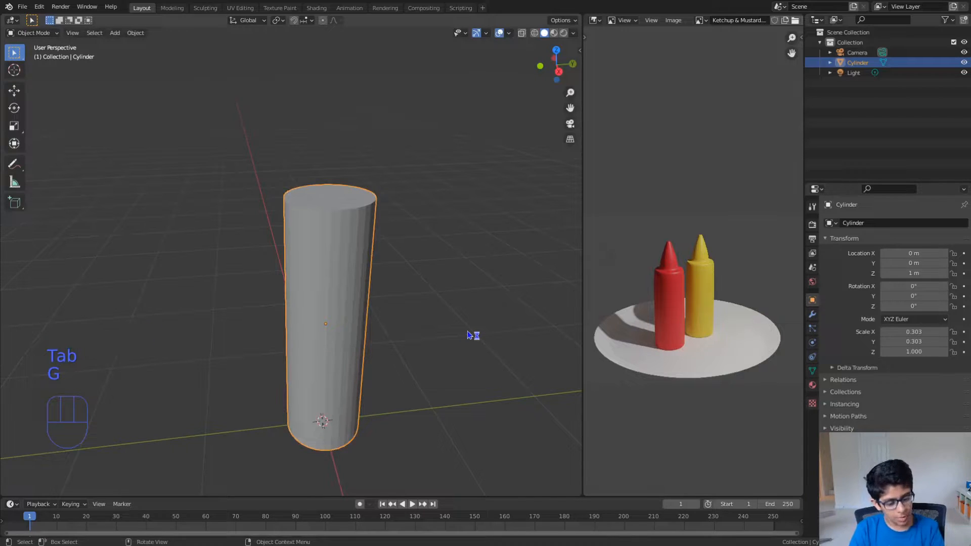
- Try scaling the cylinder along the global Z axis by a factor of 1
key(w)
key(s)
key(z)
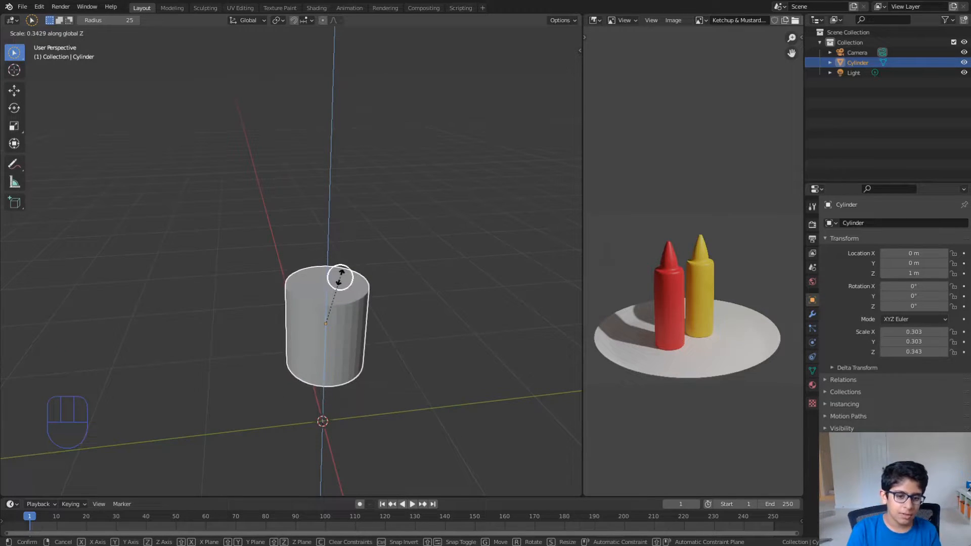
text(1)
key(Return)
mouse_move(340, 277)
middle_down()
mouse_move(329, 195)
mouse_move(328, 271)
middle_up()
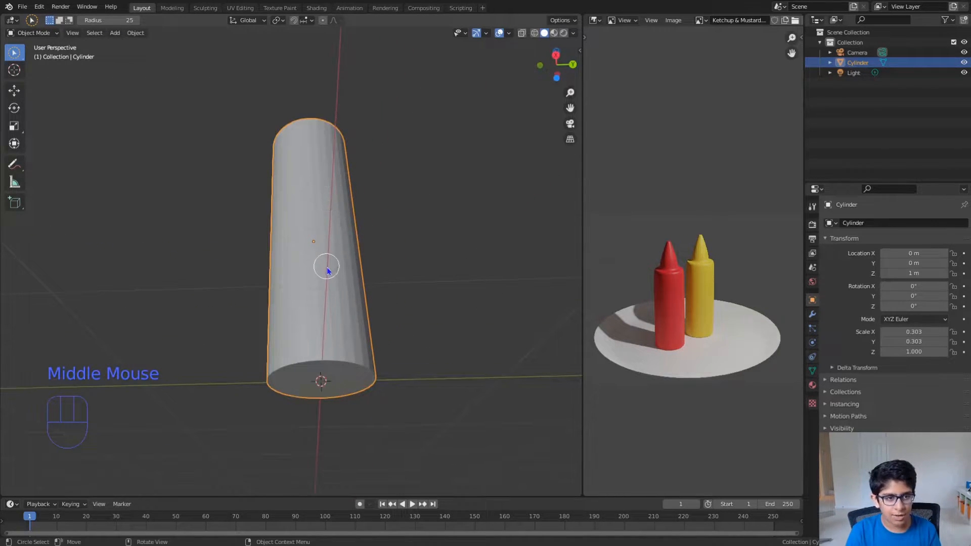
key(c)
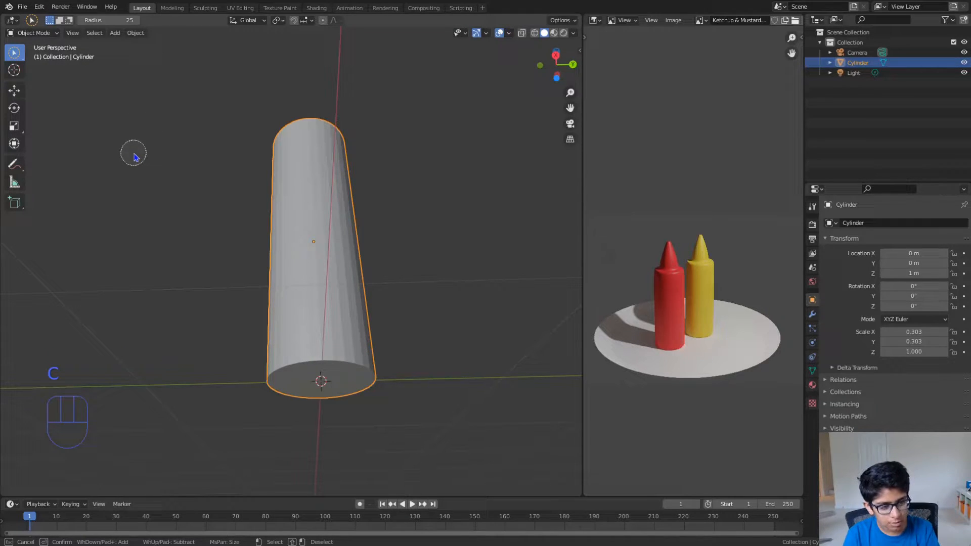
key(w)
key(w)
key(w)
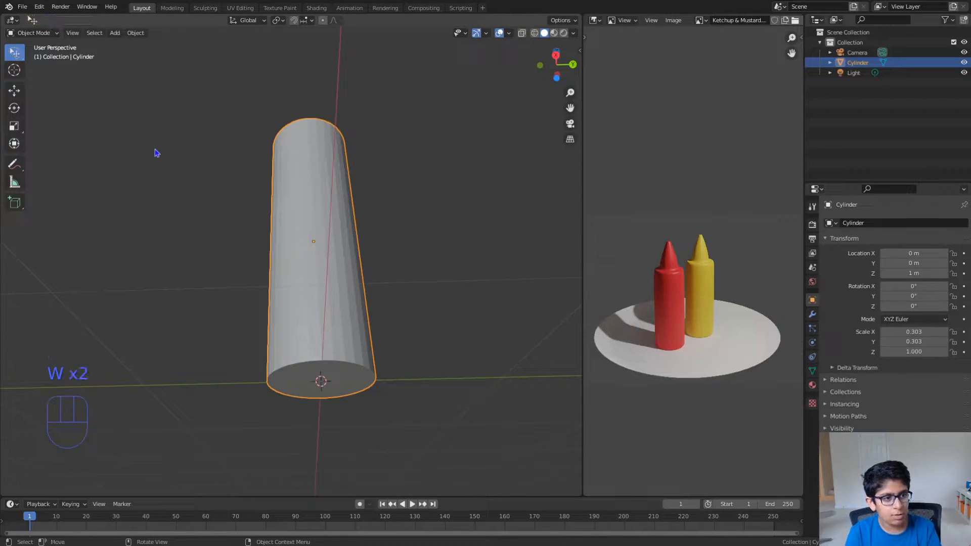
middle_drag(396, 303, 403, 437)
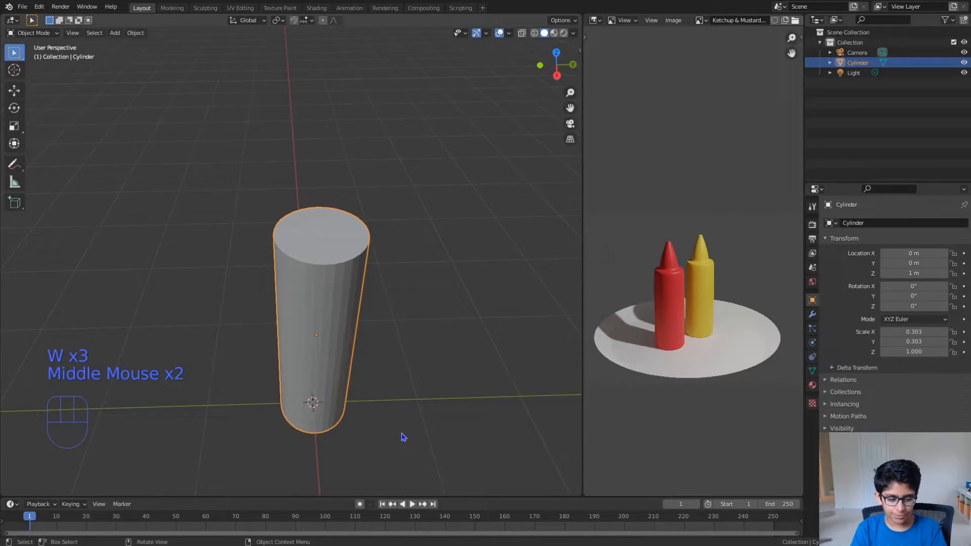
- Select the cylinder's top face in Edit Mode and lower it slightly along the global Z axis
key(Tab)
key(3)
click(333, 231)
middle_drag(333, 232, 320, 208)
key(g)
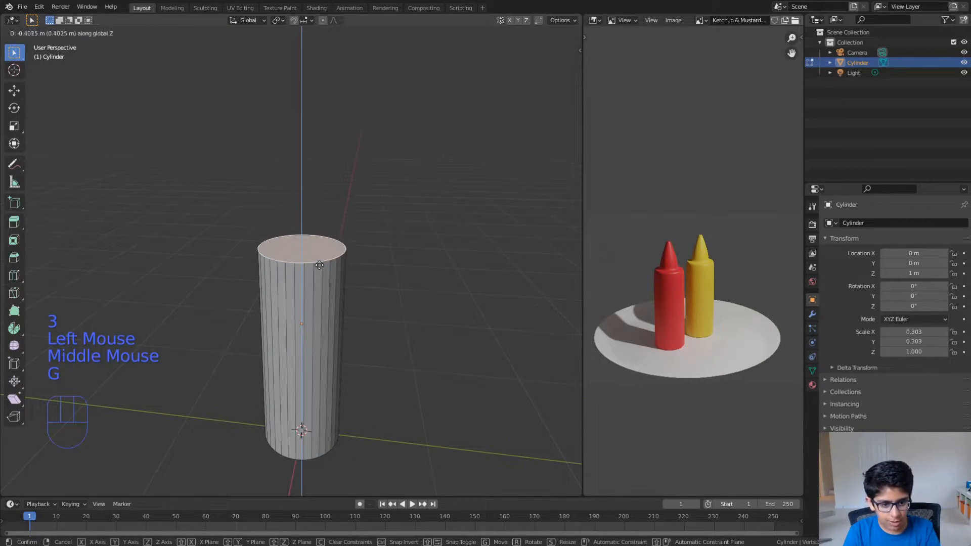
click(322, 216)
middle_drag(323, 217, 307, 315)
key(Tab)
triple_click(310, 201)
click(309, 200)
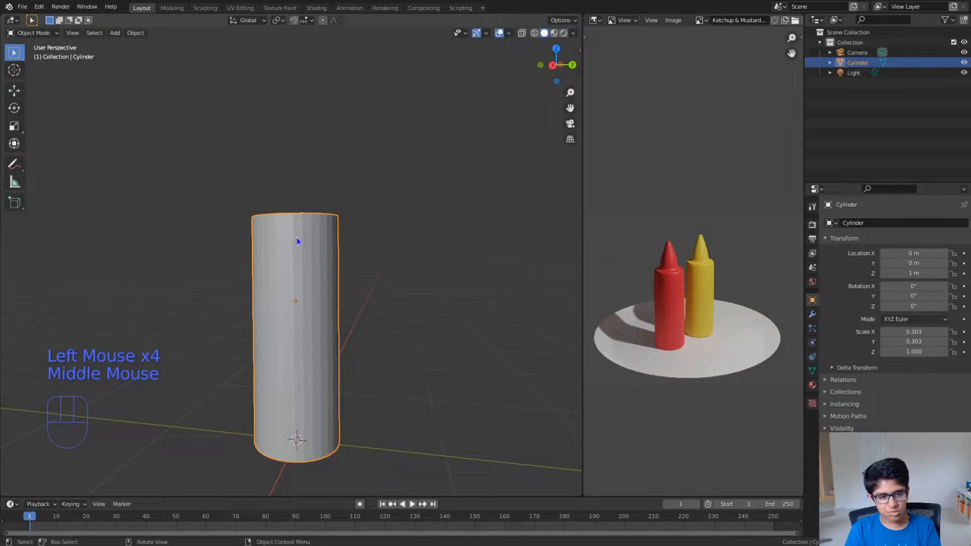
- Lower the top face by about another 0.1 m along the global Z axis and return to Object Mode
key(Tab)
key(g)
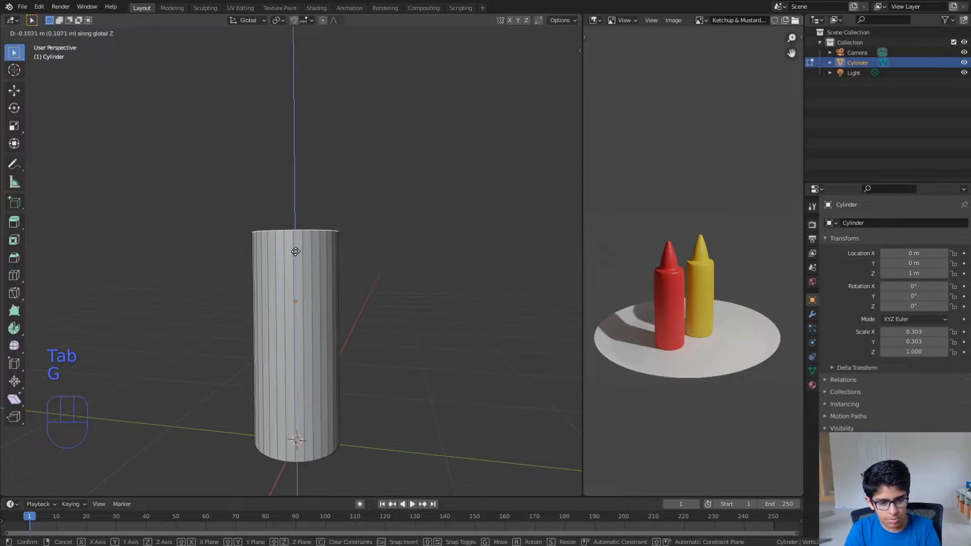
click(296, 254)
key(Tab)
- Scale the cylinder down to about 0.218 in X and Y only, excluding the Z axis
middle_drag(296, 253, 348, 305)
key(s)
click(352, 307)
scroll(348, 307, up, 1)
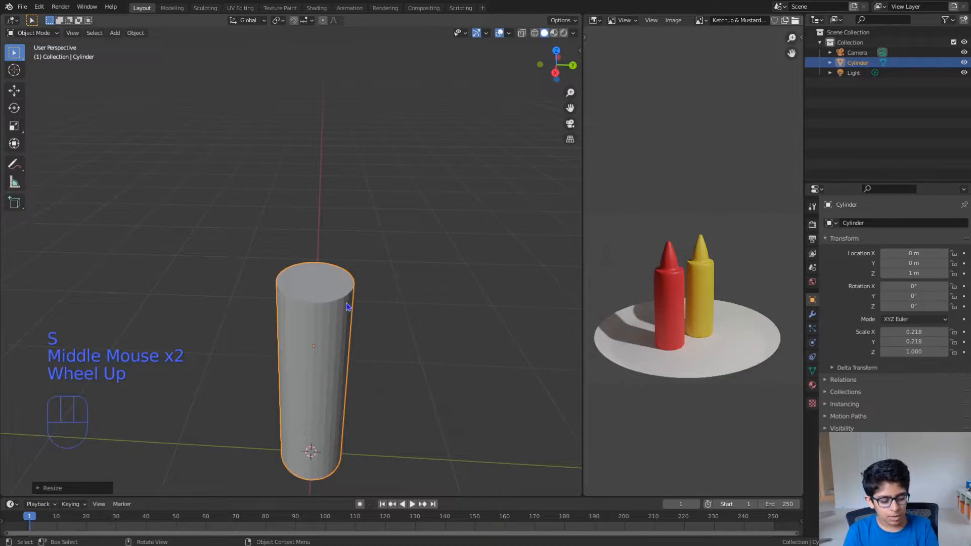
- Try extruding the cylinder's top face in Edit Mode and undo the leftover extrusion
key(Tab)
key(e)
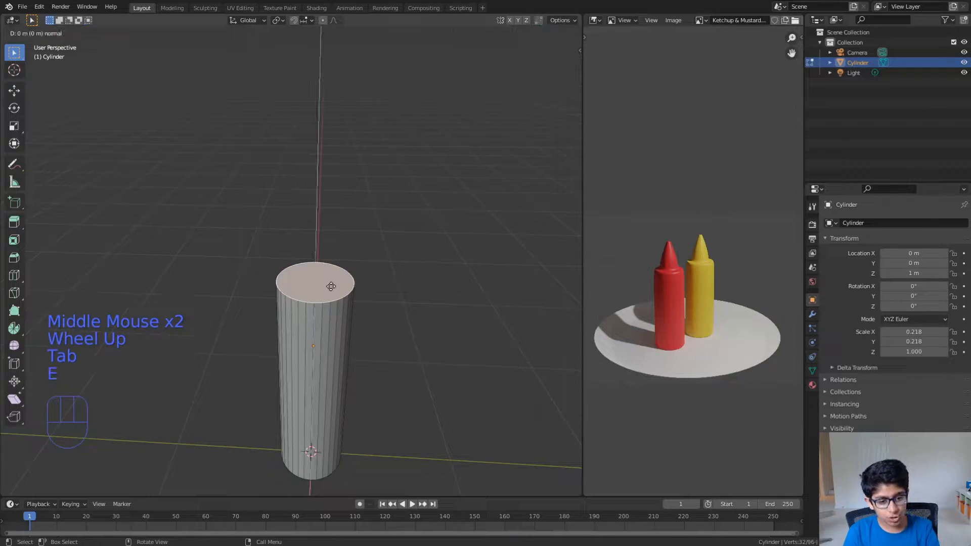
right_click(326, 185)
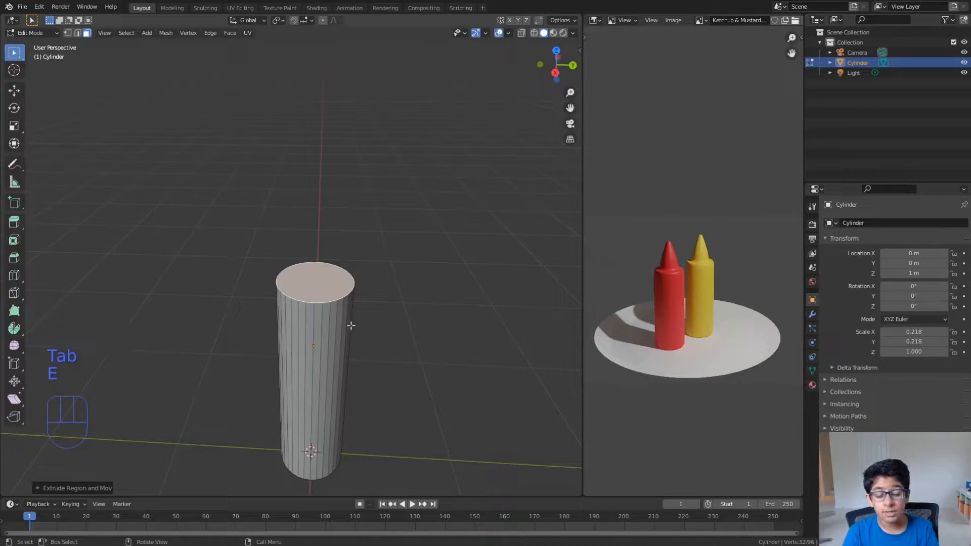
key(g)
right_click(360, 242)
key(ctrl+z)
middle_drag(327, 331, 341, 313)
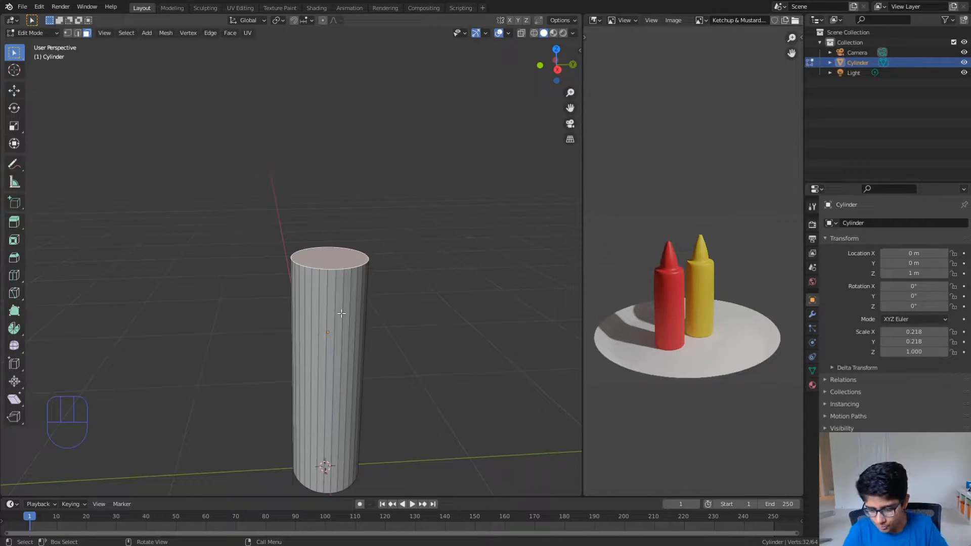
- Try moving the top face about 0.69 m up along the global Z axis and undo the move
key(g)
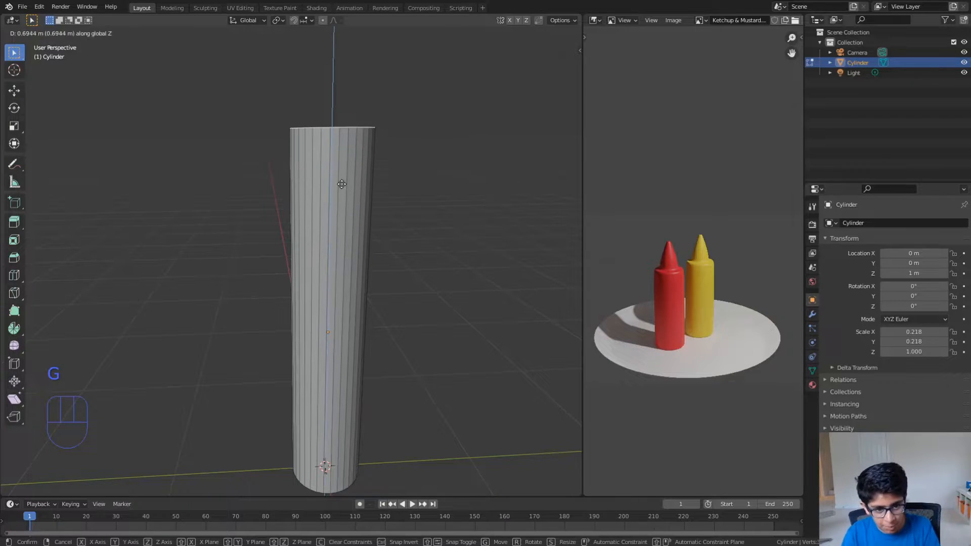
ctrl+click(342, 184)
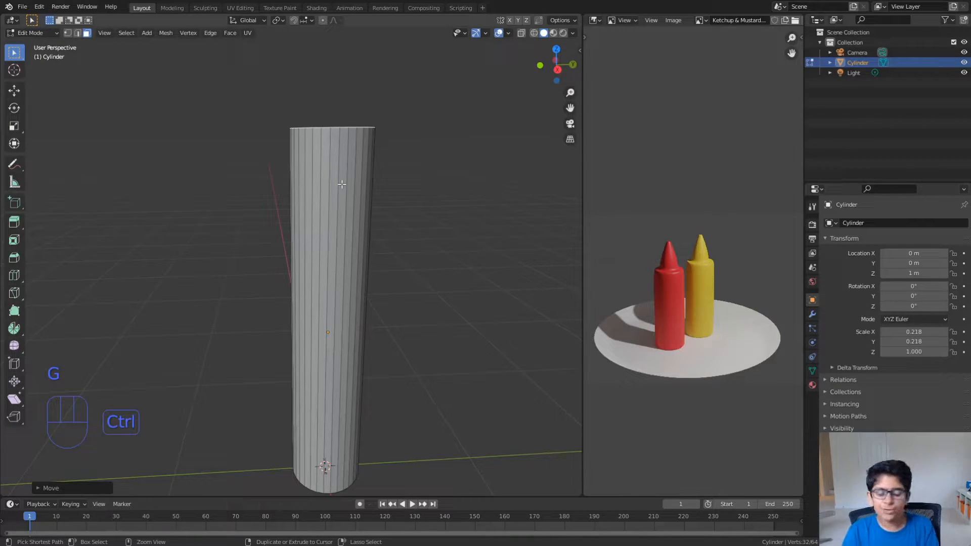
key(ctrl+z)
- Extrude the top face about 0.55 m upward along the global Z axis
key(e)
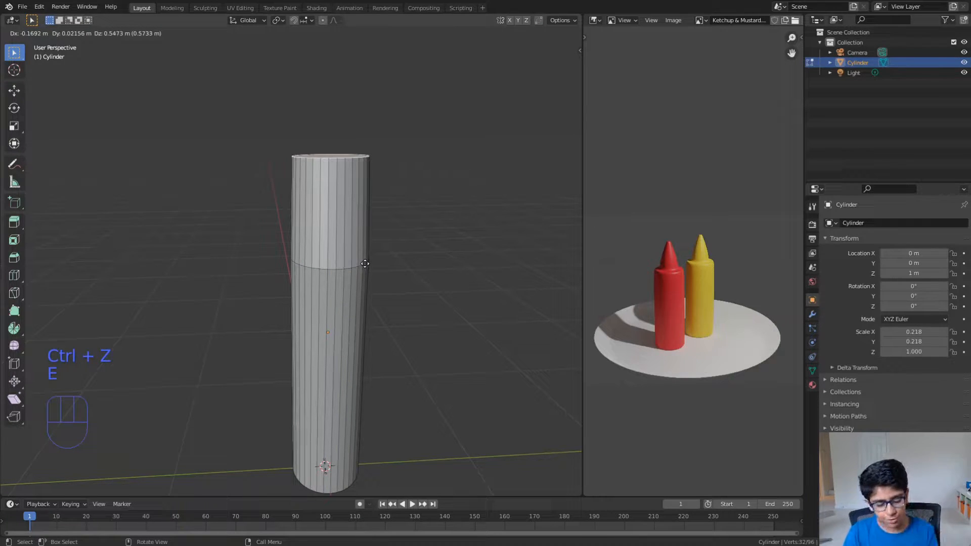
key(z)
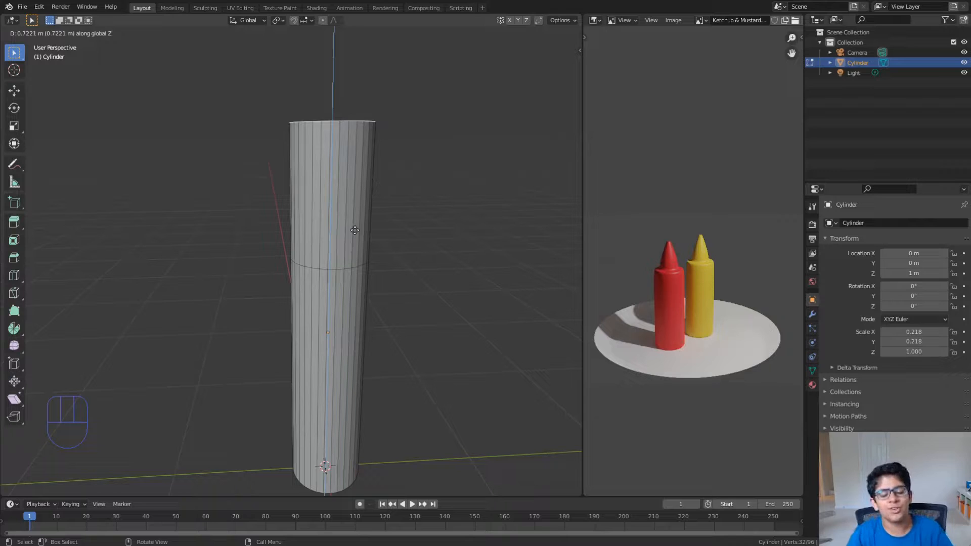
click(342, 256)
middle_drag(379, 262, 404, 236)
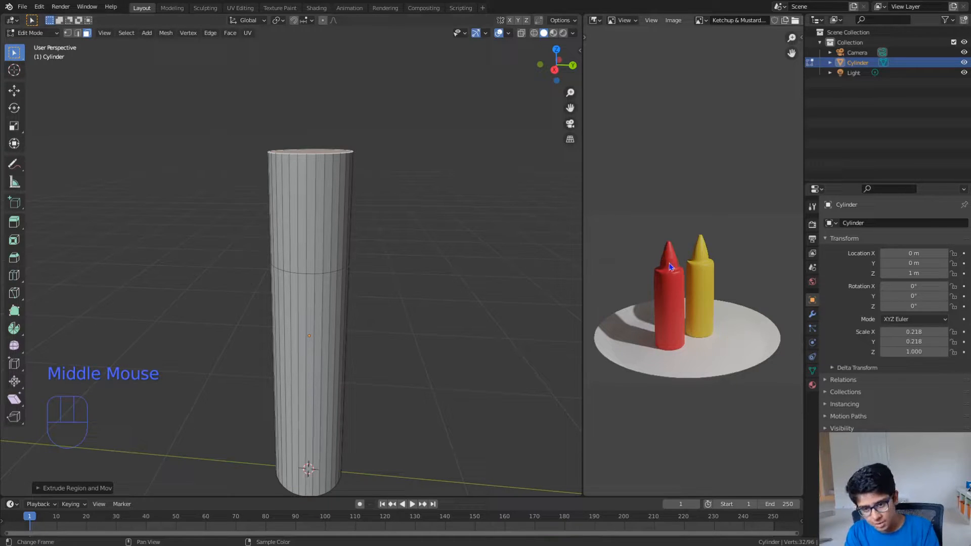
- Scale the extruded top face down to a small tip, forming a conical nozzle, and return to Object Mode
key(s)
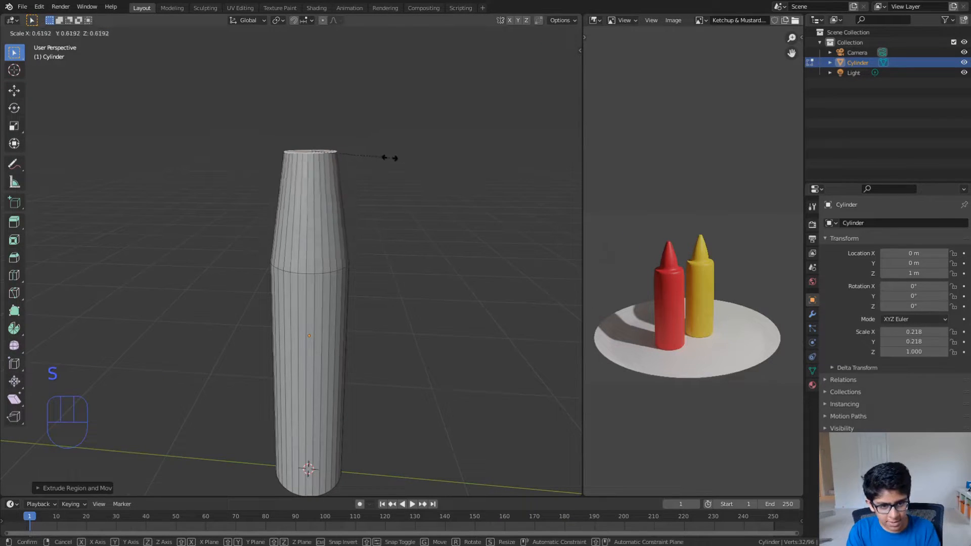
click(328, 144)
middle_drag(344, 213, 368, 279)
key(Tab)
scroll(312, 279, down, 2)
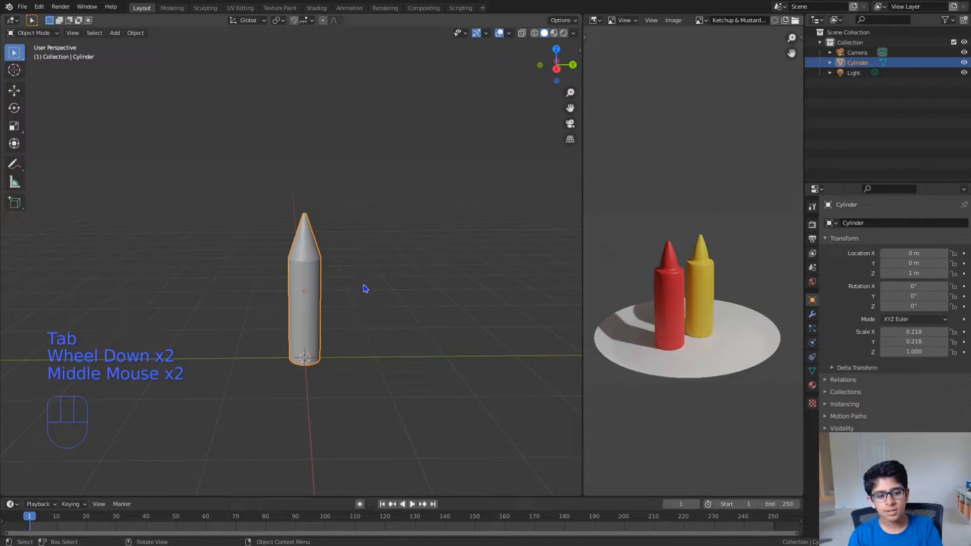
- Examine the cone and body of the bottle and compare their shape with the bottles in the reference image
key(Tab)
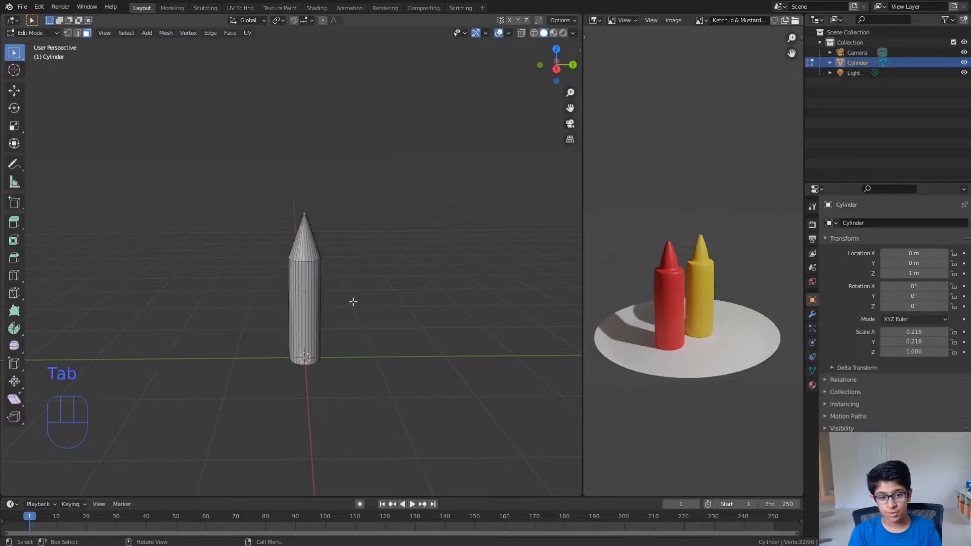
scroll(353, 300, up, 3)
scroll(353, 302, up, 1)
middle_drag(353, 301, 334, 288)
scroll(332, 313, down, 2)
scroll(332, 313, down, 1)
key(Tab)
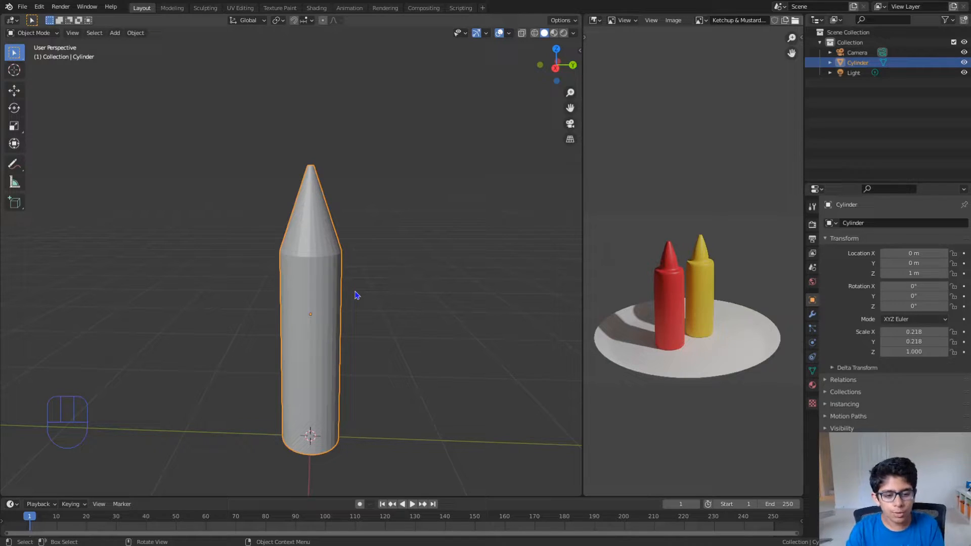
scroll(678, 264, up, 2)
middle_drag(678, 265, 723, 321)
scroll(764, 229, down, 3)
scroll(440, 297, up, 2)
scroll(440, 297, down, 1)
middle_drag(440, 296, 430, 334)
- Switch to edge selection in Edit Mode and select individual lengthwise edges on the cone
key(Tab)
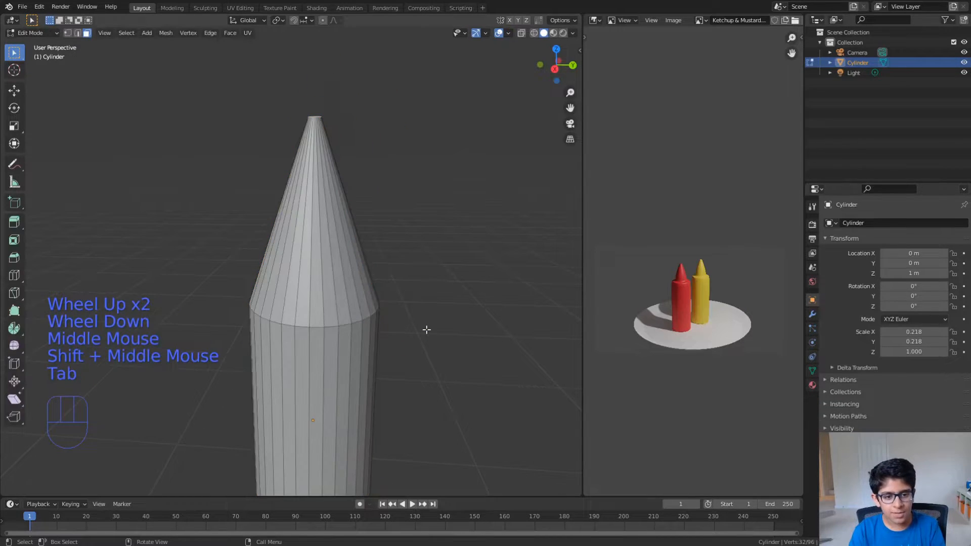
key(ctrl)
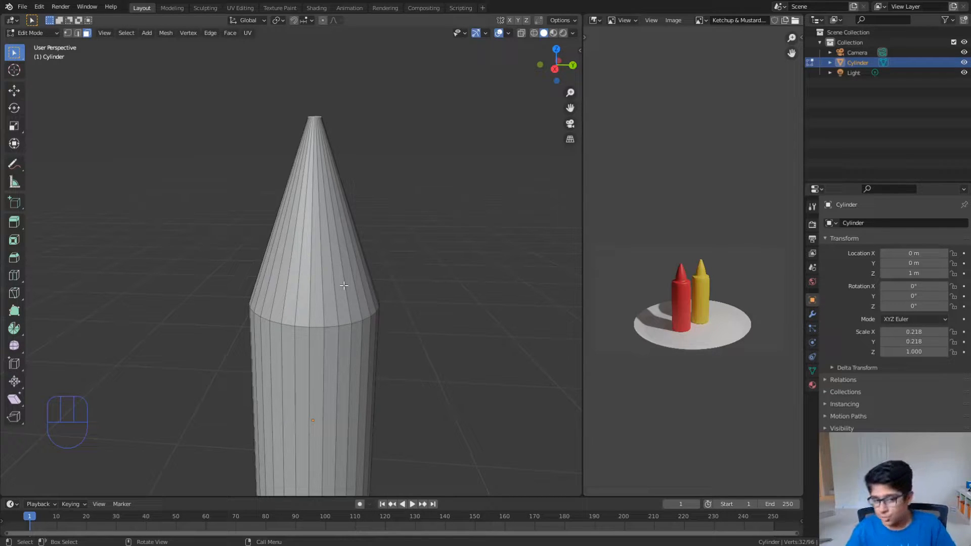
click(339, 287)
key(2)
click(337, 286)
click(320, 248)
click(331, 251)
click(310, 251)
click(322, 252)
click(330, 253)
click(323, 251)
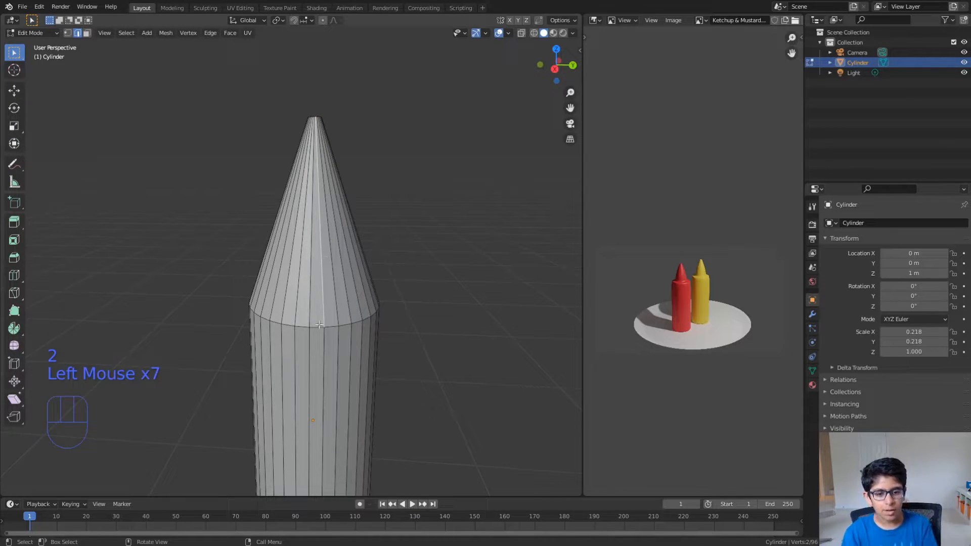
click(331, 264)
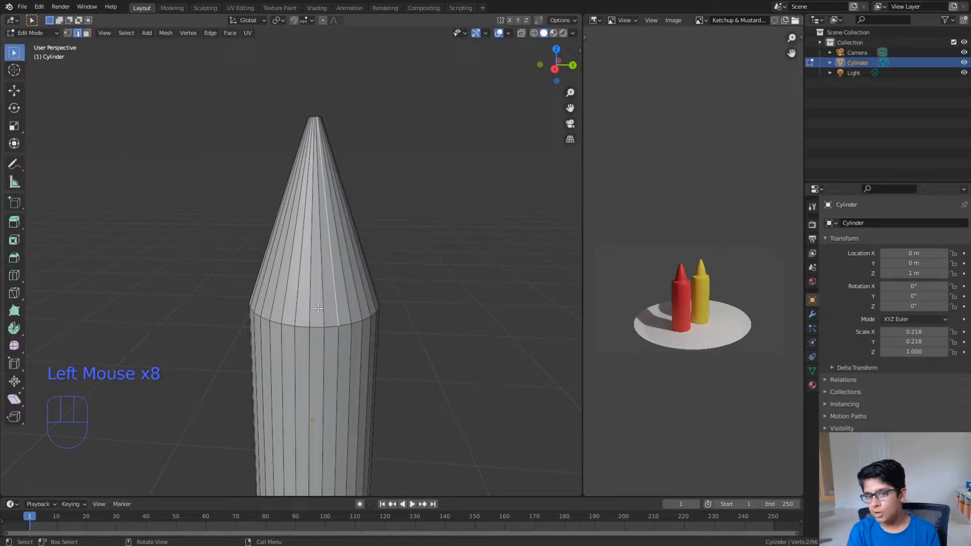
- Select the ring edges where the cone meets the body one by one, undoing a wrongly picked vertical edge
click(317, 329)
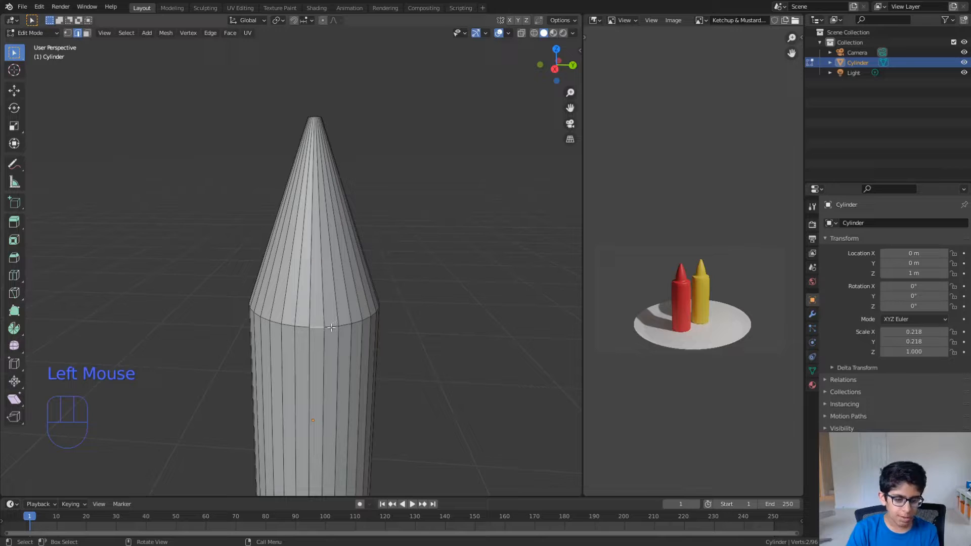
shift+click(339, 326)
shift+click(348, 327)
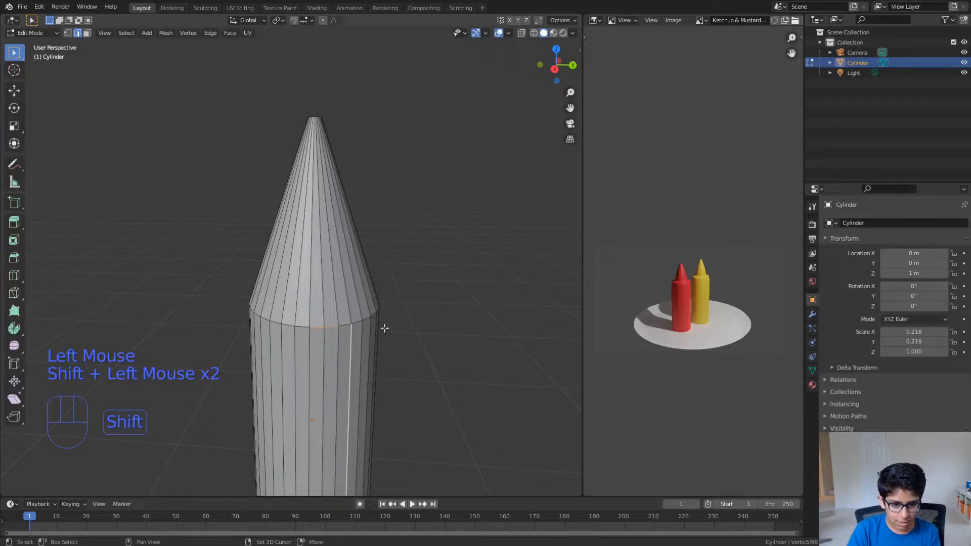
key(ctrl+z)
shift+click(357, 323)
shift+click(360, 322)
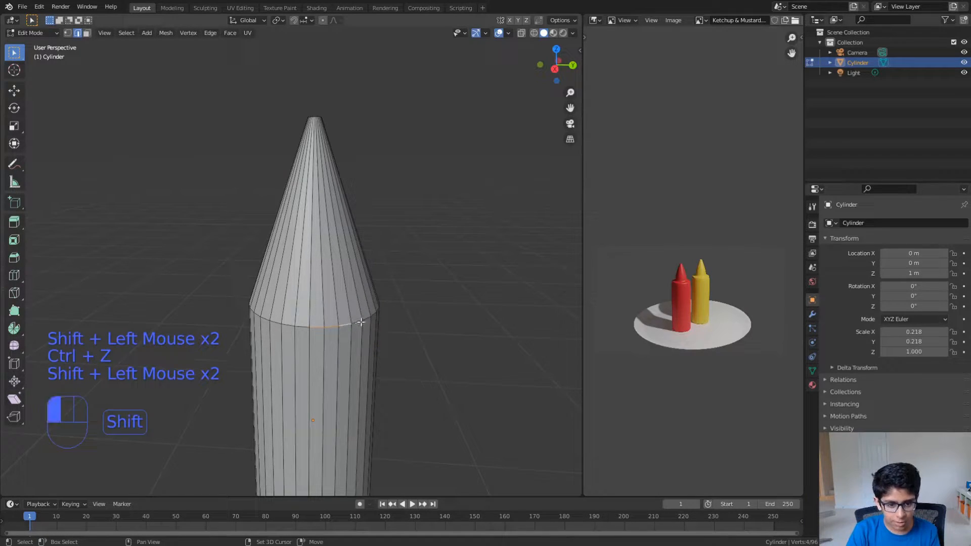
shift+click(286, 324)
shift+click(303, 327)
shift+click(273, 320)
middle_drag(273, 321, 300, 321)
- Add a loop cut around the cone, roughly midway between its base and the tip
key(ctrl+r)
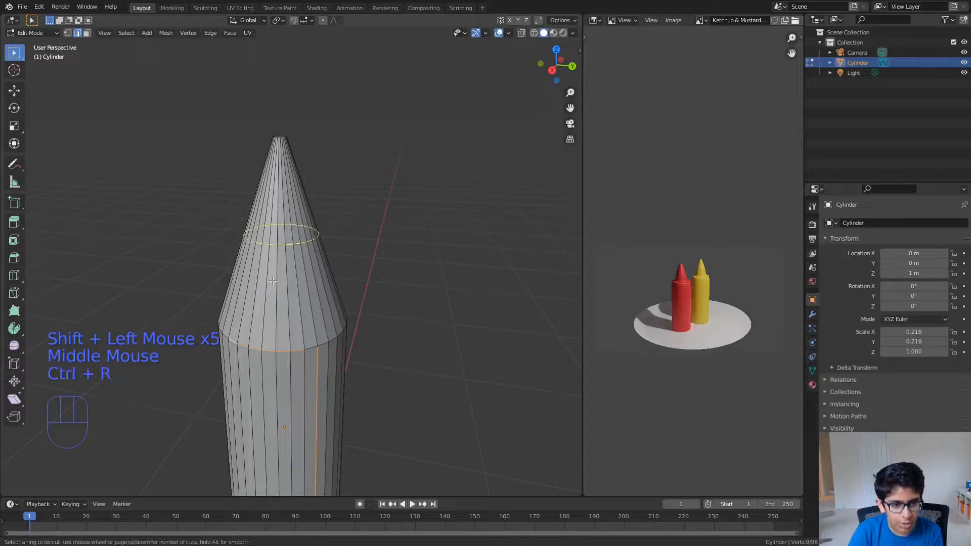
click(278, 278)
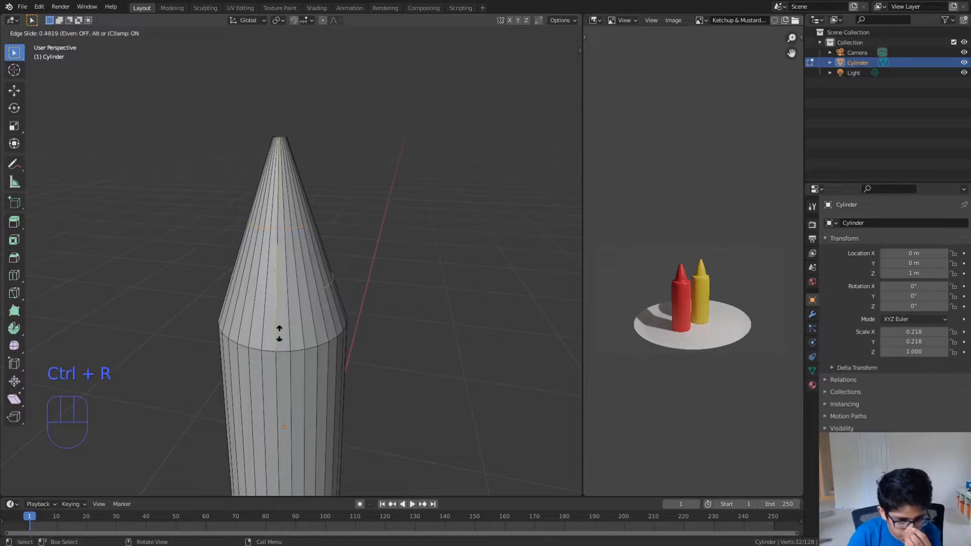
click(294, 326)
middle_drag(294, 326, 302, 304)
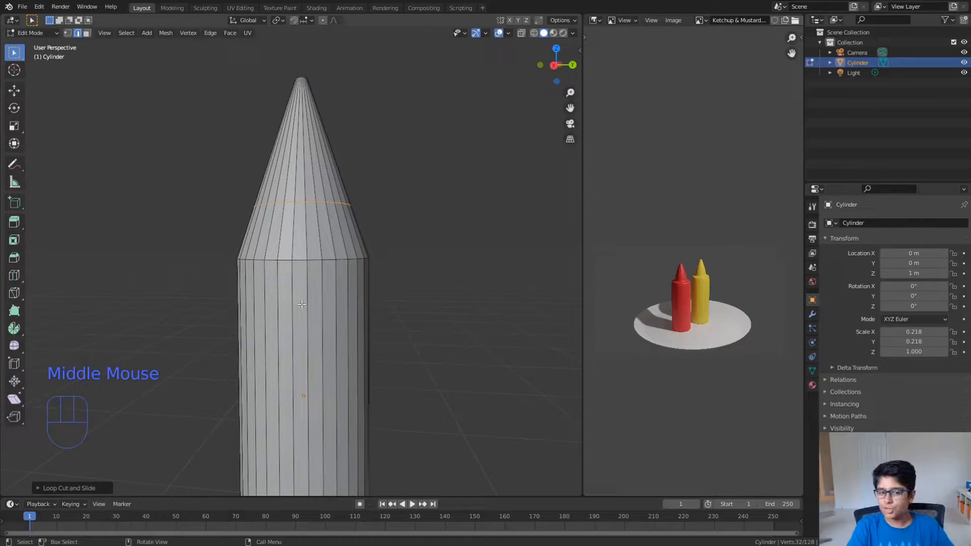
- Select several neighbouring edges of the new ring on the cone one by one
click(303, 203)
click(301, 203)
click(296, 202)
click(292, 202)
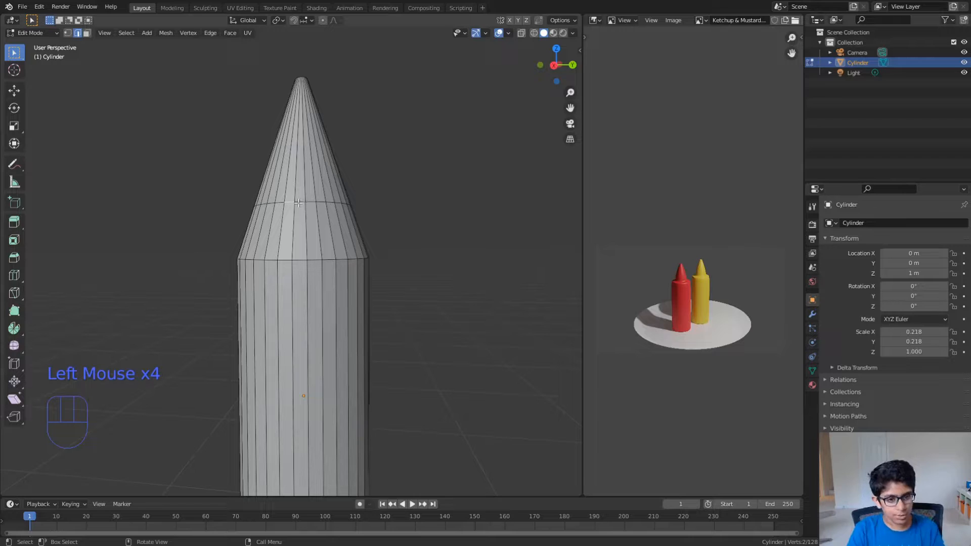
shift+click(299, 203)
shift+click(312, 203)
shift+click(319, 202)
middle_drag(343, 248, 344, 276)
scroll(343, 276, up, 2)
scroll(343, 276, down, 2)
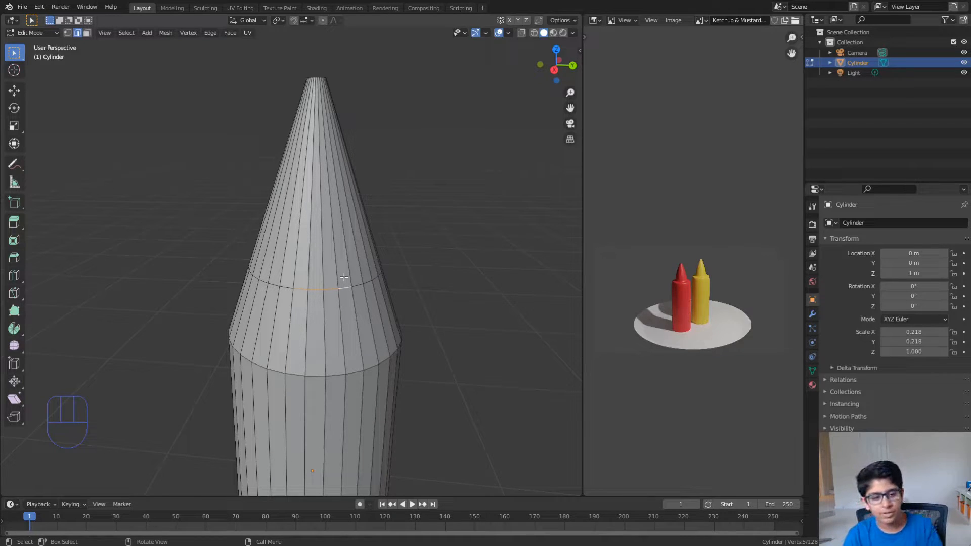
- Select the cone's whole middle edge loop and scale it down to form a narrow nozzle above a sloped shoulder
key(alt)
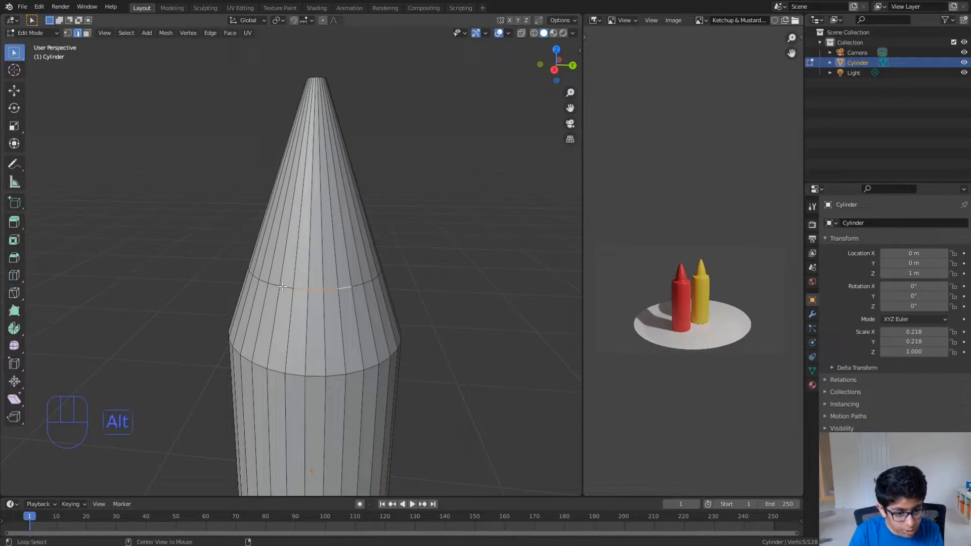
alt+click(282, 287)
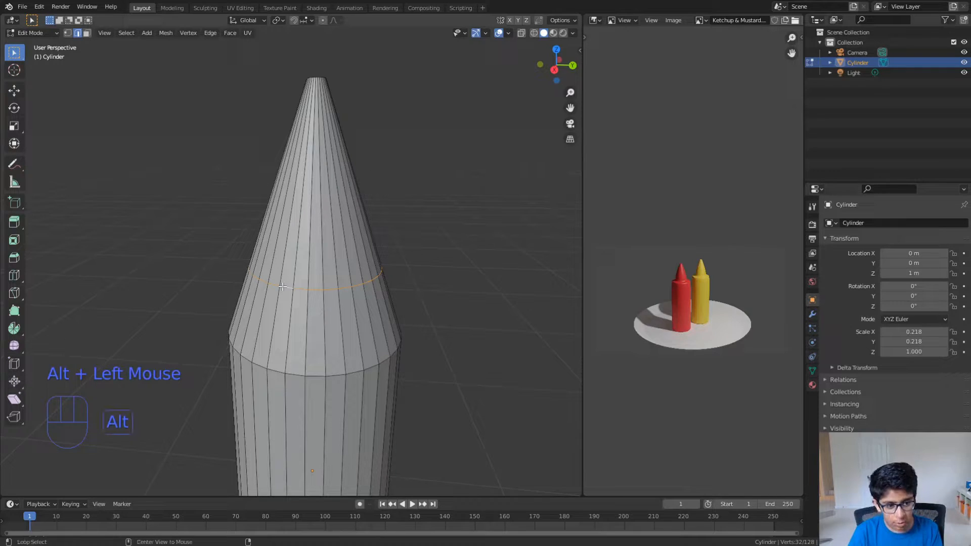
middle_drag(396, 290, 352, 351)
scroll(330, 332, down, 1)
scroll(330, 332, down, 2)
scroll(349, 358, up, 1)
key(s)
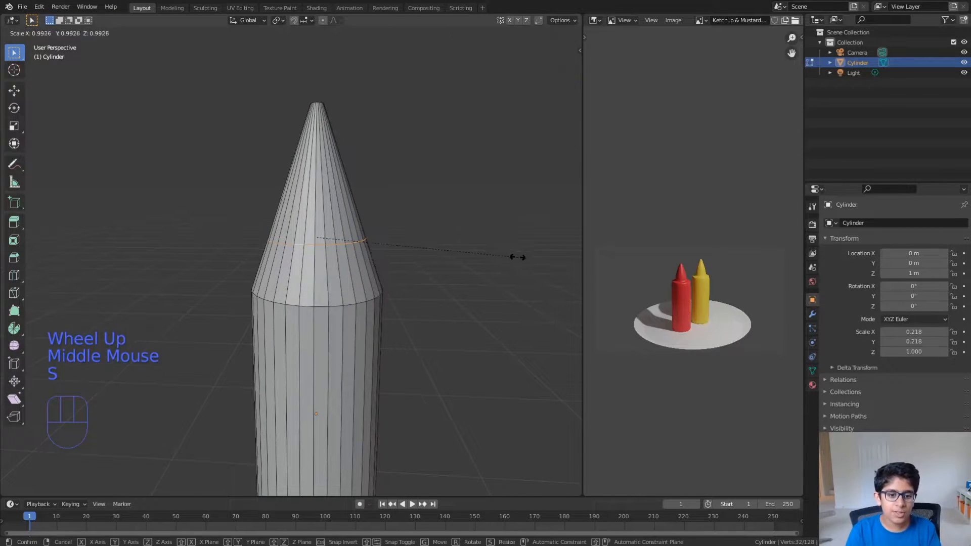
click(414, 231)
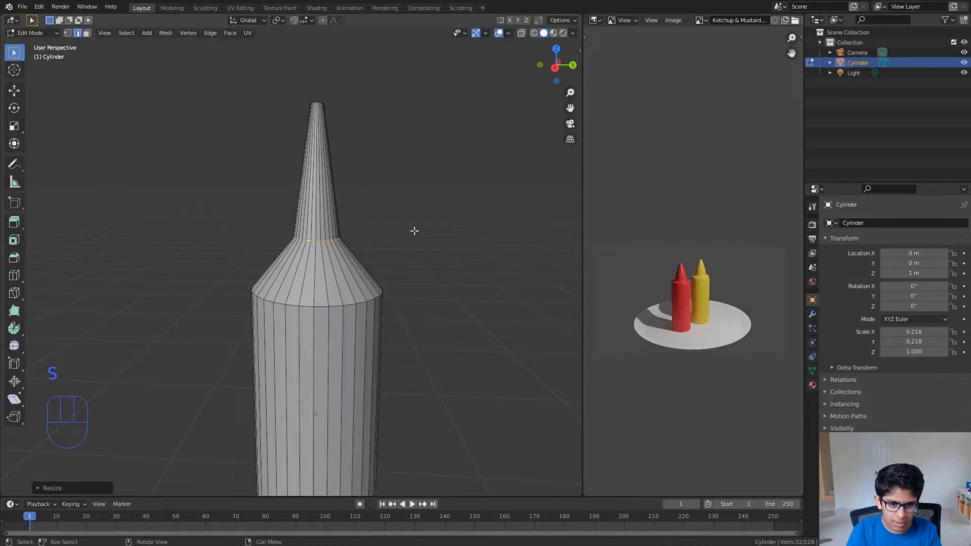
- Fine-tune the scale of the nozzle's base ring and check the bottle's silhouette in Object Mode
key(Tab)
middle_drag(414, 234, 377, 241)
scroll(376, 241, down, 2)
key(Tab)
key(Tab)
key(Tab)
key(s)
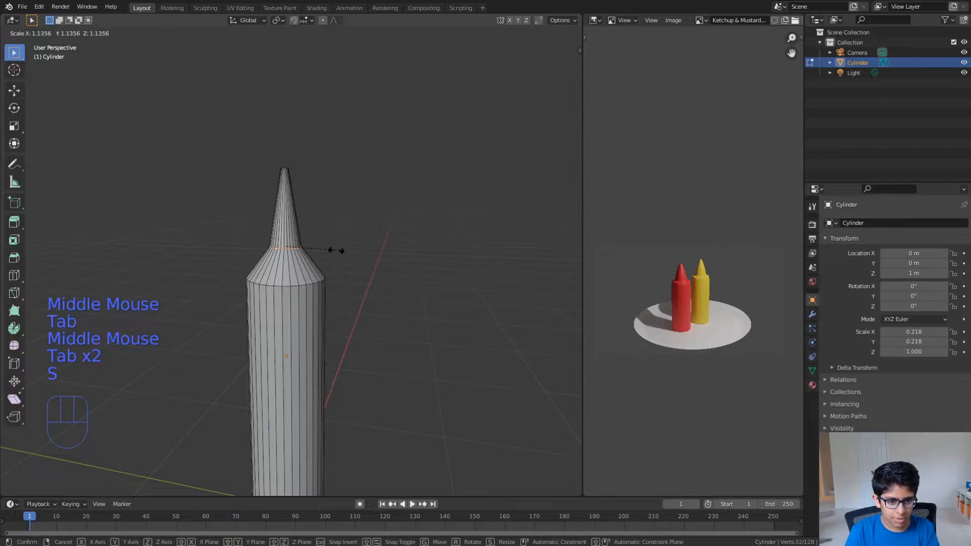
click(336, 252)
key(s)
click(326, 252)
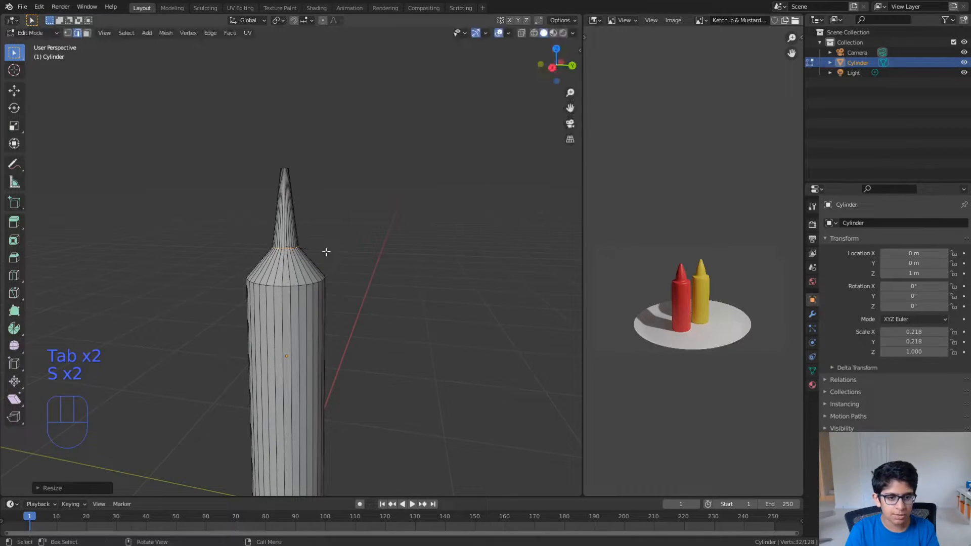
key(Tab)
middle_drag(327, 256, 335, 252)
scroll(333, 260, up, 2)
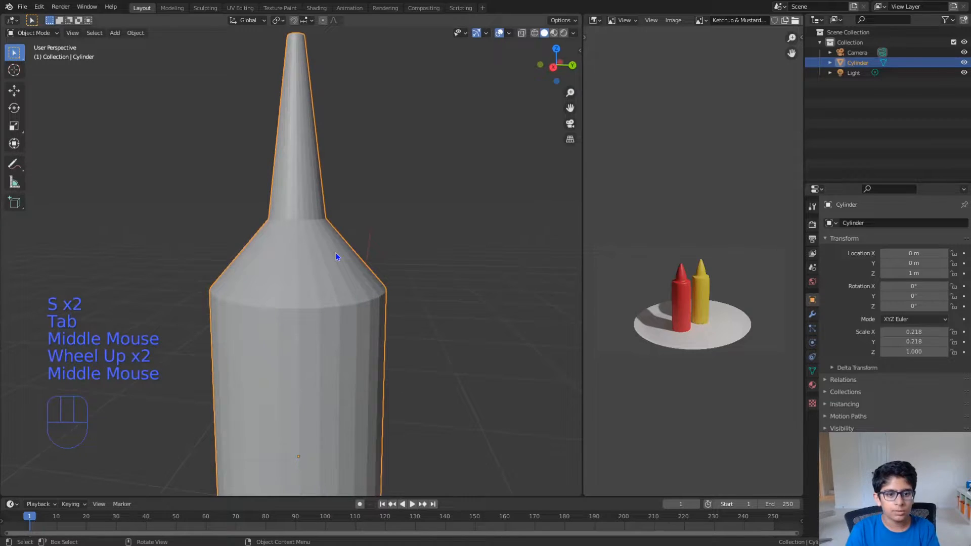
- Try moving the nozzle's base ring down and up along the global Z axis
key(Tab)
key(Tab)
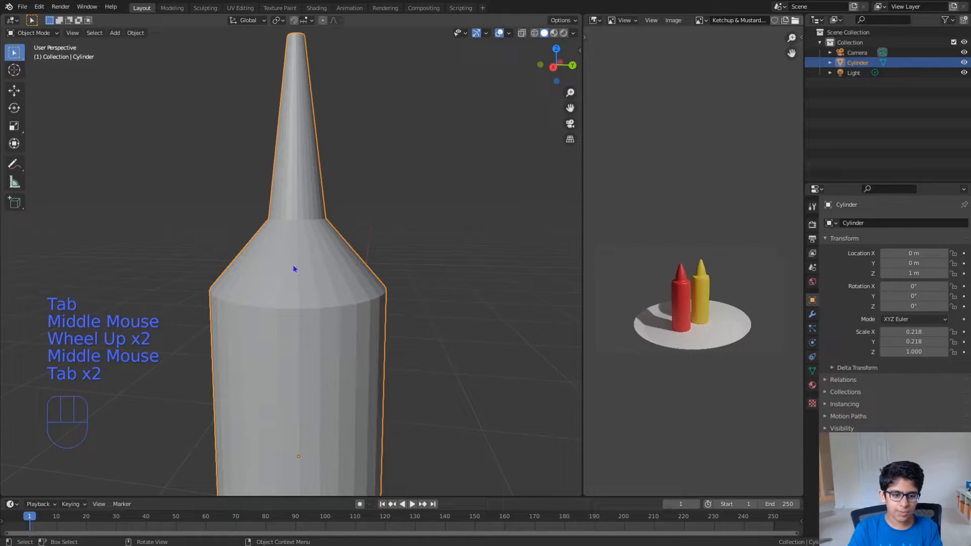
key(Tab)
key(g)
key(z)
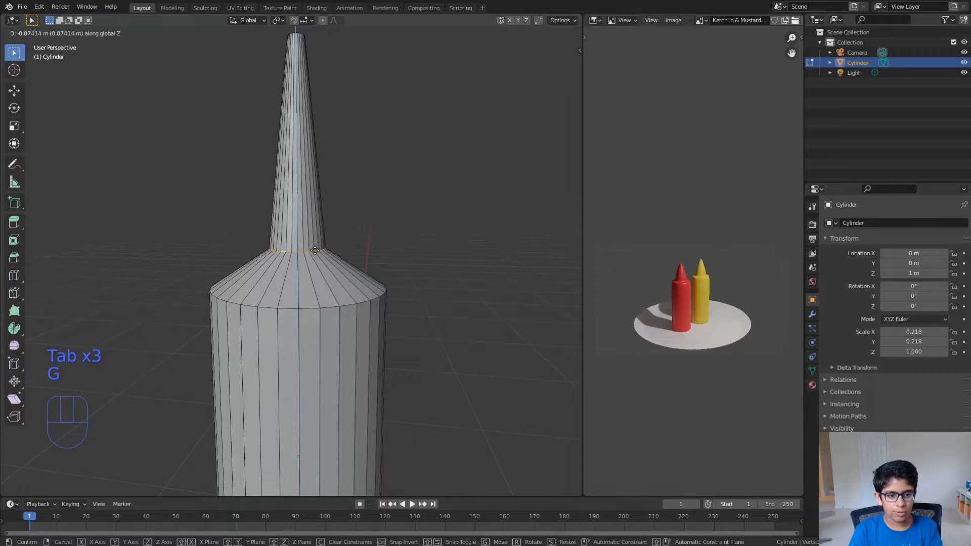
right_click(314, 250)
key(Tab)
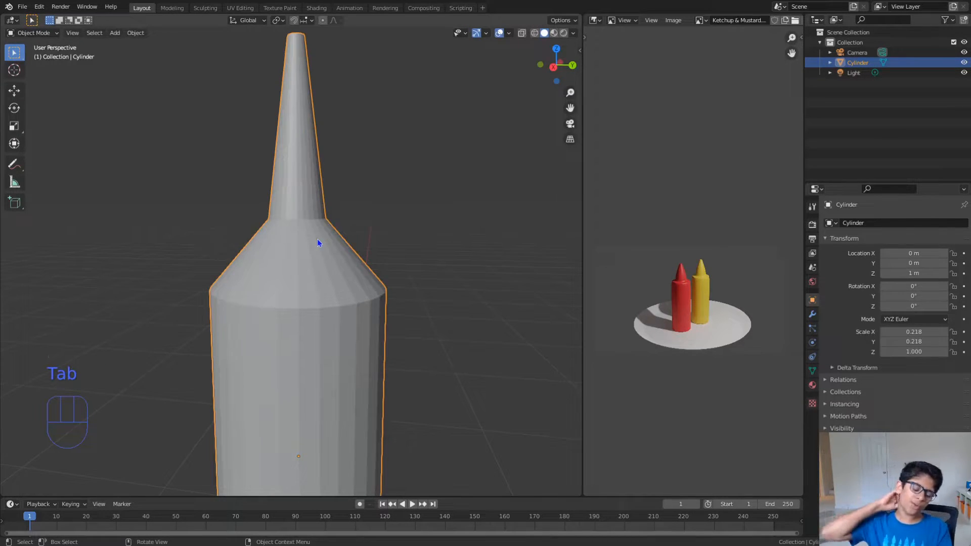
key(Tab)
key(g)
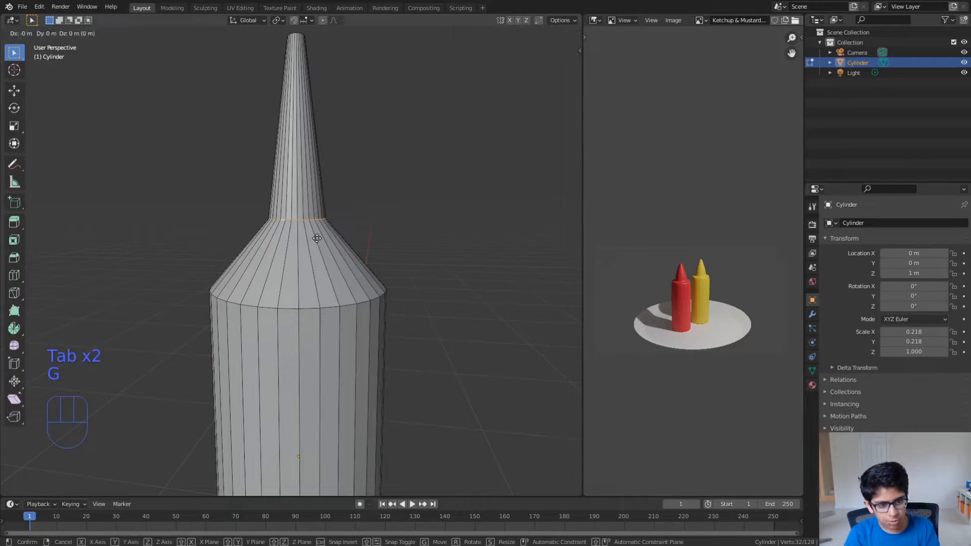
key(z)
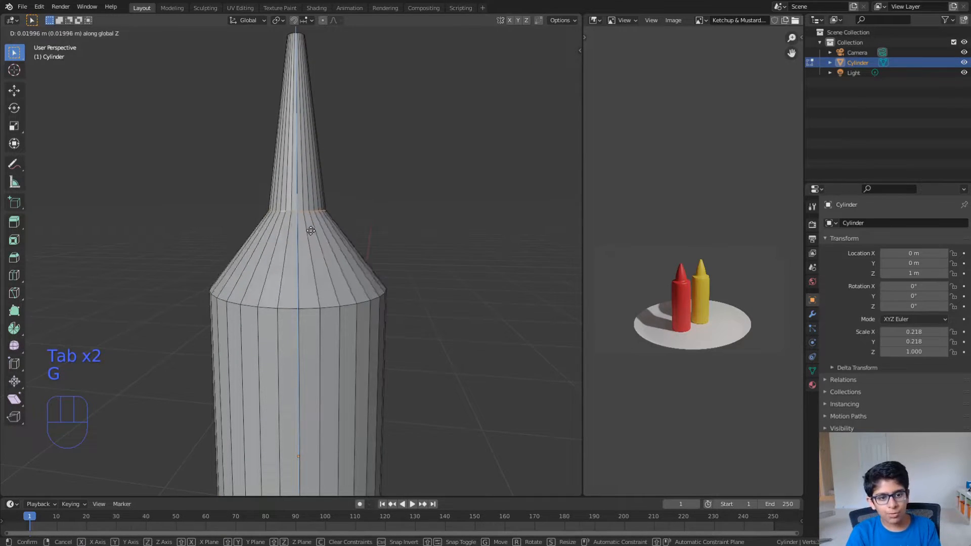
click(310, 170)
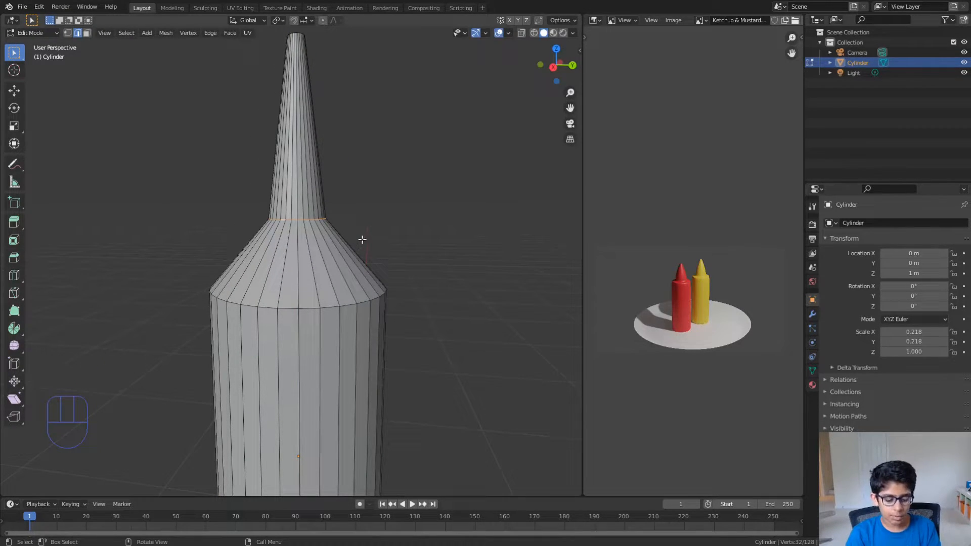
- Try moving the nozzle's base ring freely, and try edge-sliding it down the shoulder
key(g)
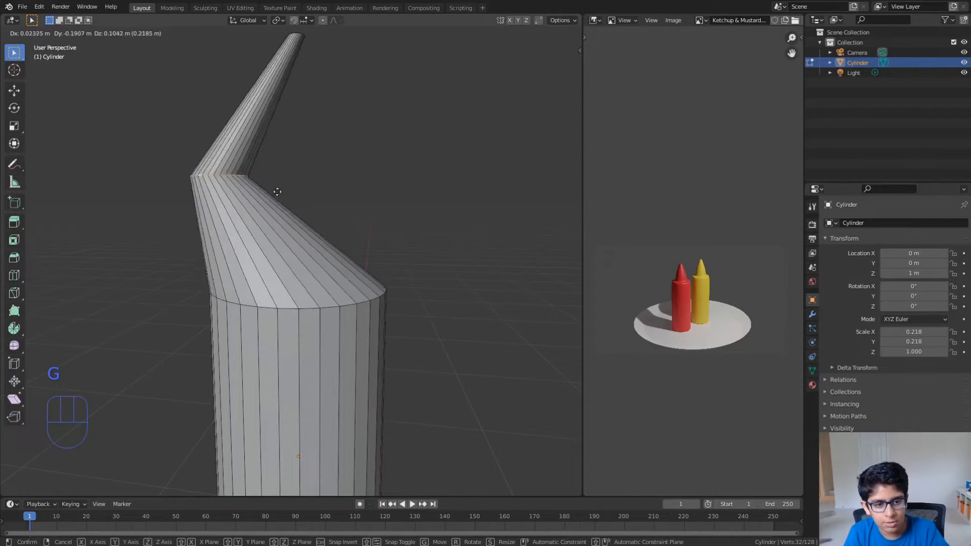
right_click(335, 199)
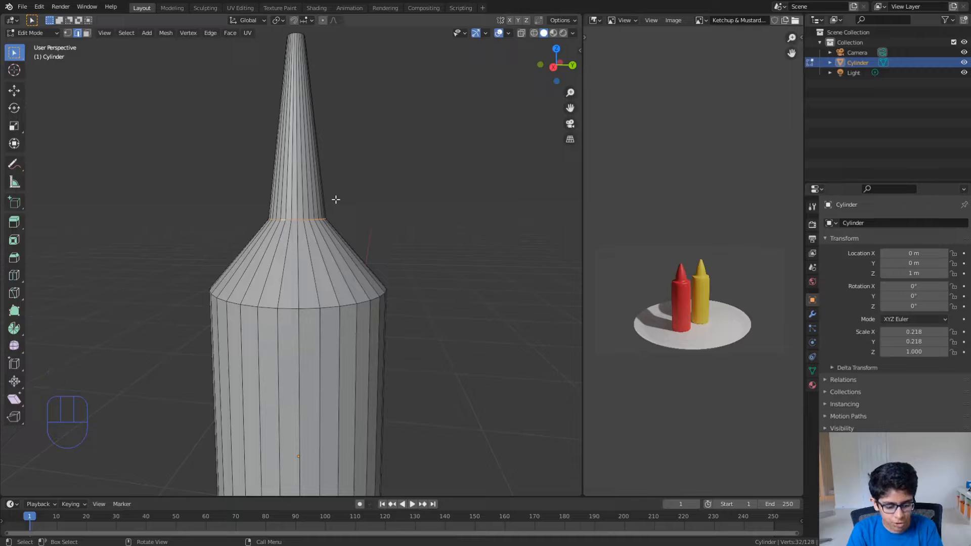
key(g)
key(g)
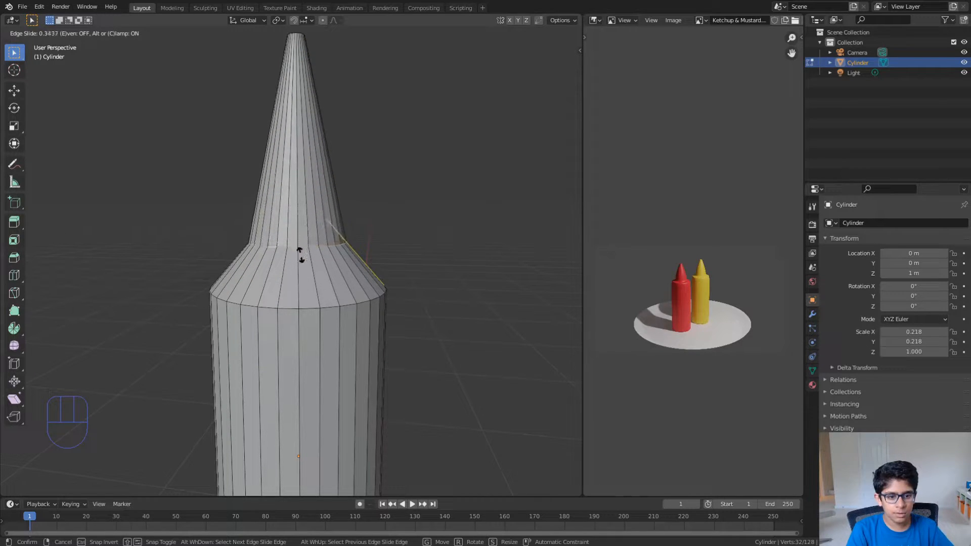
click(290, 269)
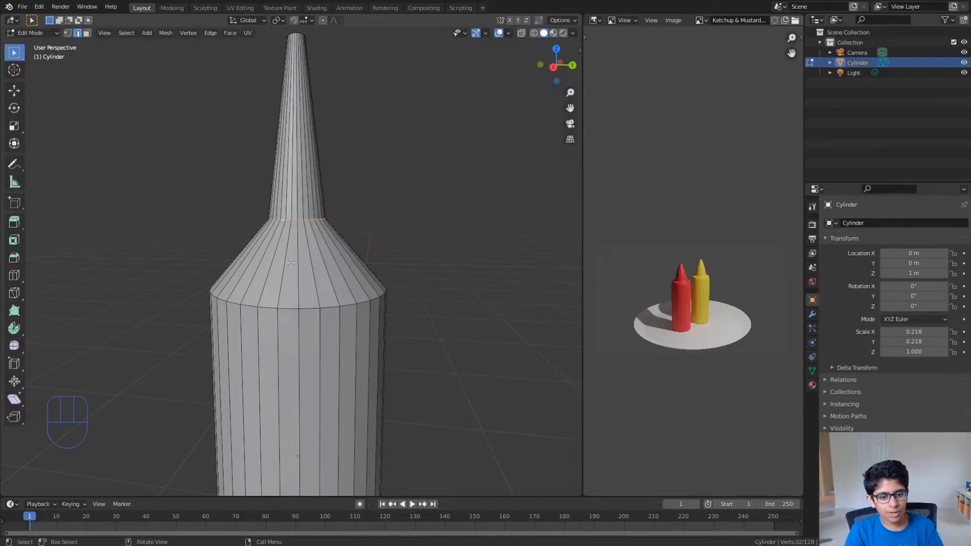
- Lower the nozzle's base ring along the Z axis and scale it up to widen the nozzle base
key(g)
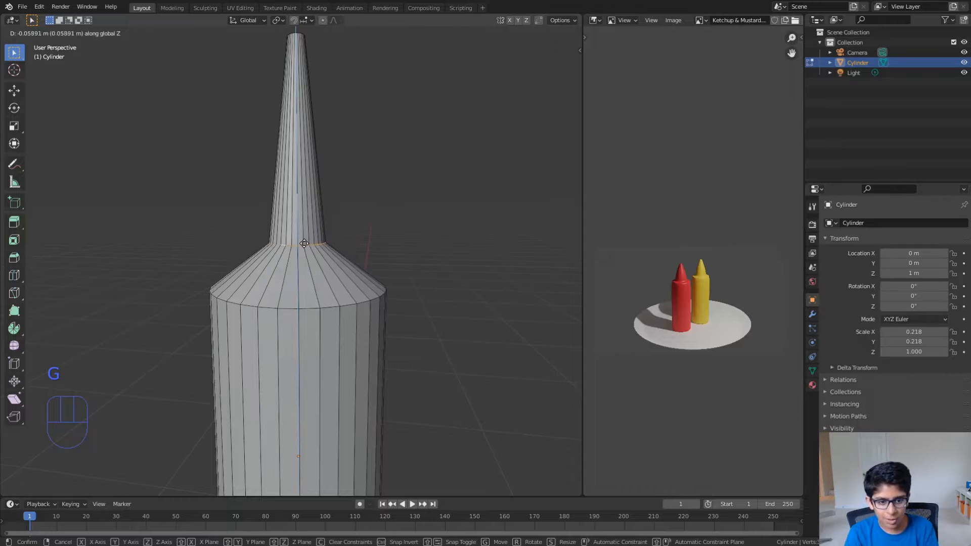
click(305, 238)
key(Tab)
scroll(305, 244, down, 3)
mouse_move(304, 244)
middle_down()
mouse_move(262, 260)
mouse_move(267, 277)
mouse_move(297, 281)
mouse_move(301, 256)
mouse_move(310, 280)
mouse_move(312, 266)
mouse_move(326, 263)
mouse_move(313, 260)
middle_up()
key(Tab)
key(s)
key(Tab)
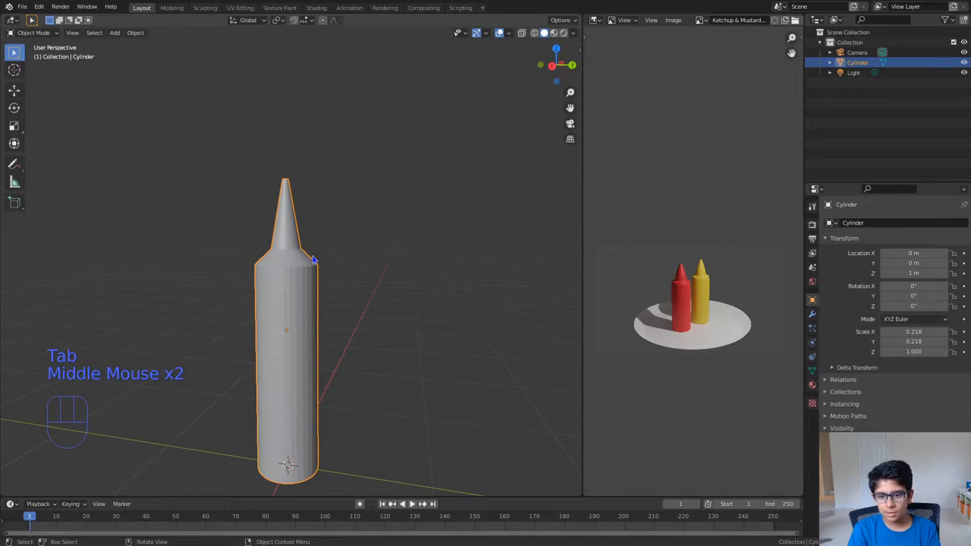
- Compare the nozzle with the reference bottles and lower its base ring slightly further along the Z axis
key(Tab)
scroll(303, 209, up, 2)
key(Tab)
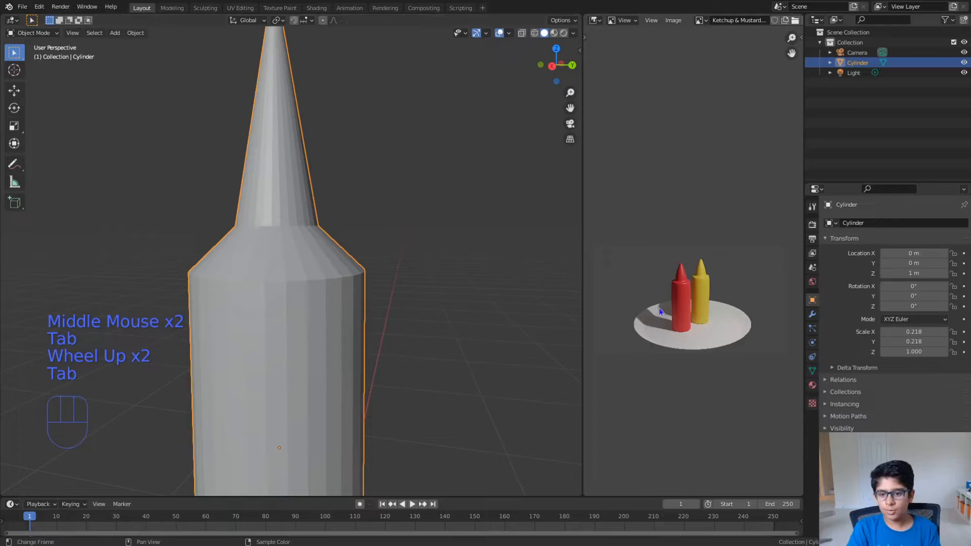
scroll(661, 312, up, 1)
middle_drag(657, 323, 669, 289)
shift+middle_drag(340, 233, 348, 370)
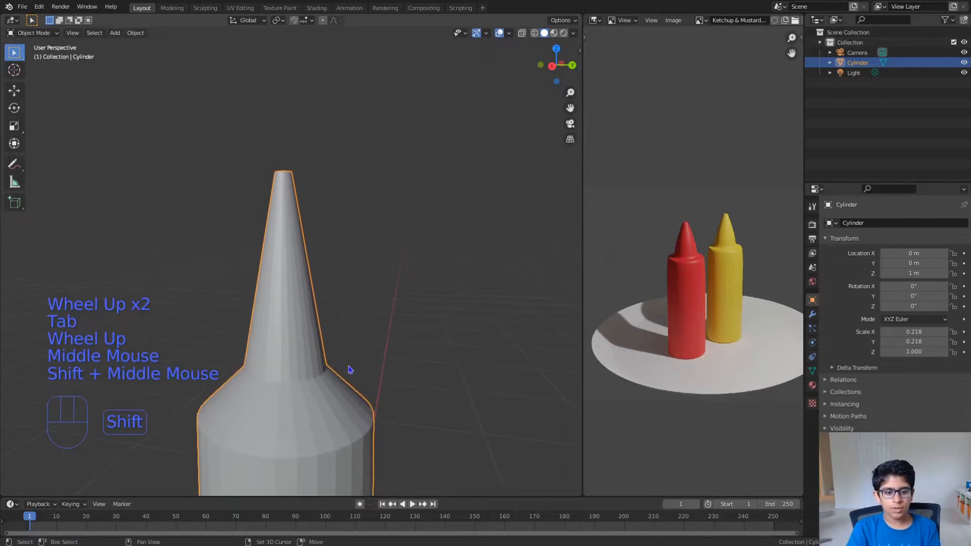
key(Tab)
key(g)
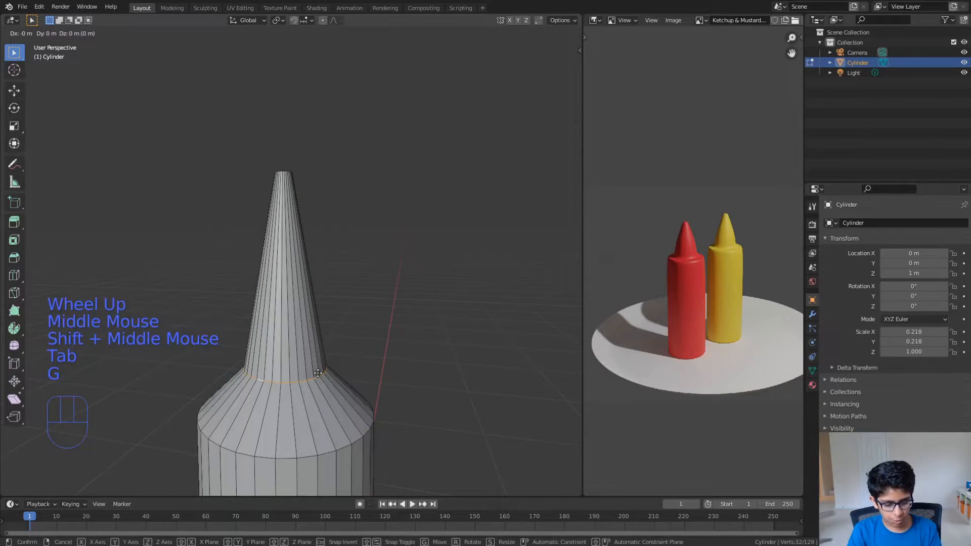
key(z)
click(318, 382)
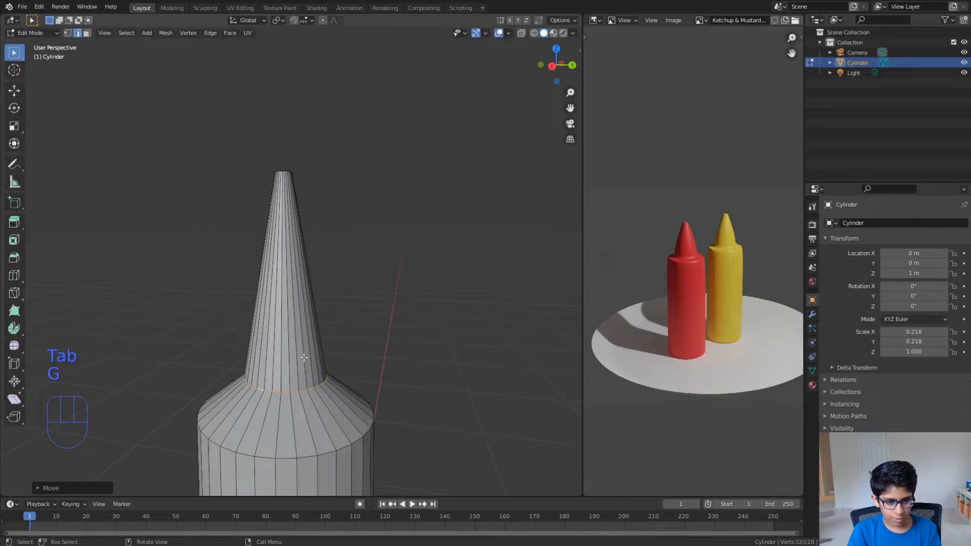
- Add a loop cut around the middle of the nozzle and scale it up to about the base ring's width
key(ctrl+r)
click(296, 305)
click(294, 328)
key(s)
click(331, 327)
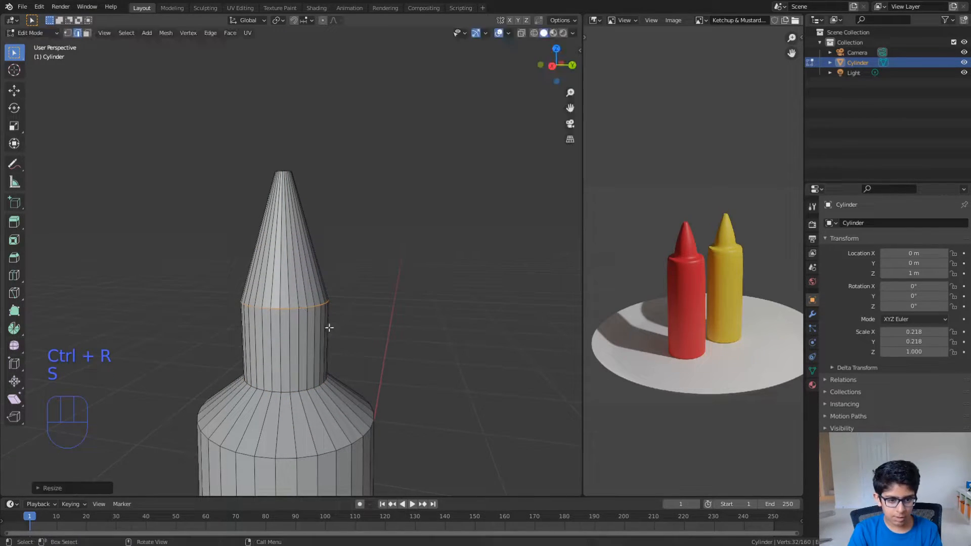
alt+click(296, 390)
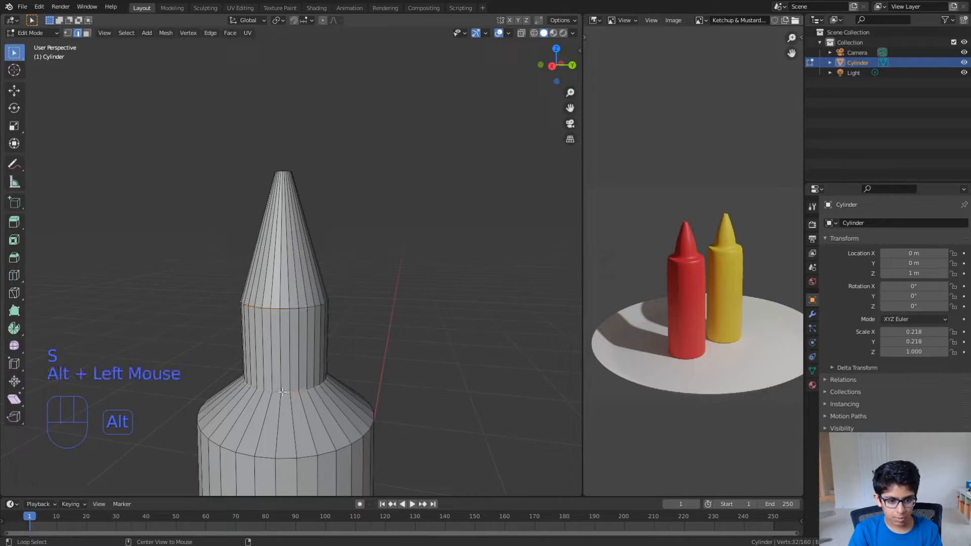
key(s)
right_click(309, 375)
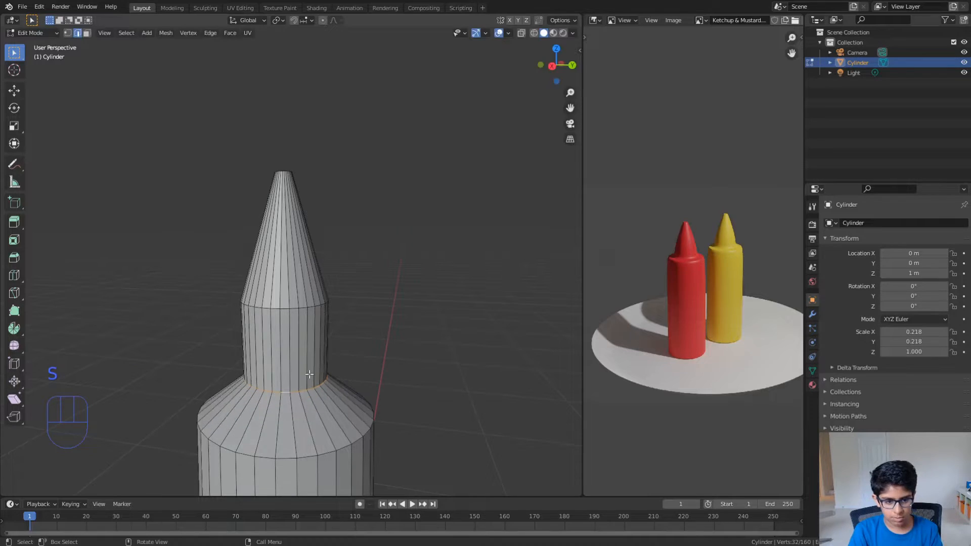
- Select the nozzle's middle edge loop and slide it up along the cone towards the tip
alt+click(286, 310)
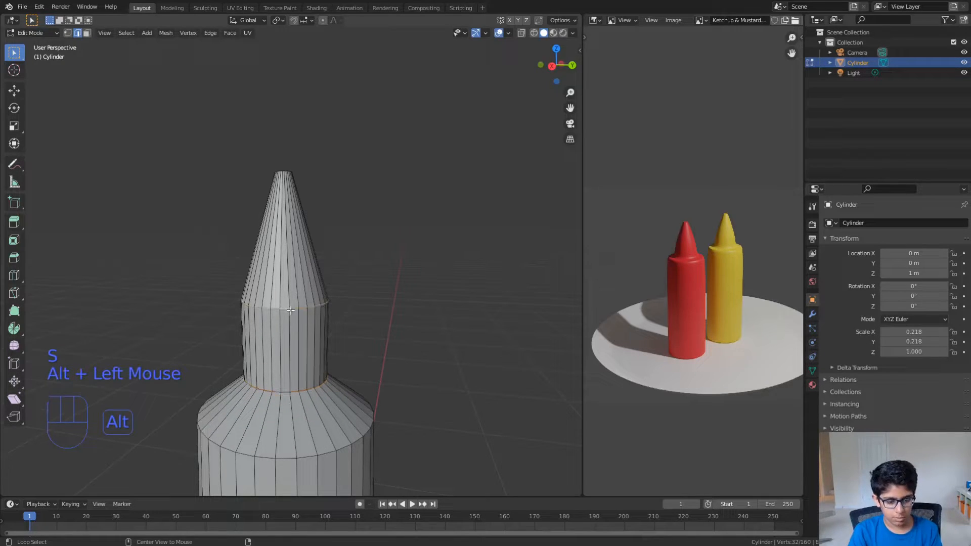
key(g)
key(g)
click(288, 264)
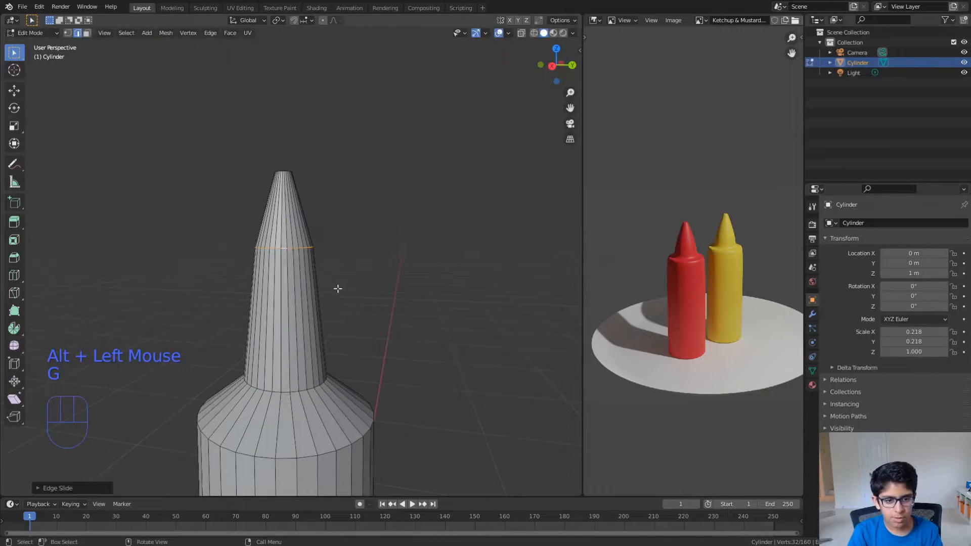
- Add a loop cut about midway between the nozzle's upper loop and its base ring, and scale it up by about 1.11
key(ctrl+r)
click(285, 357)
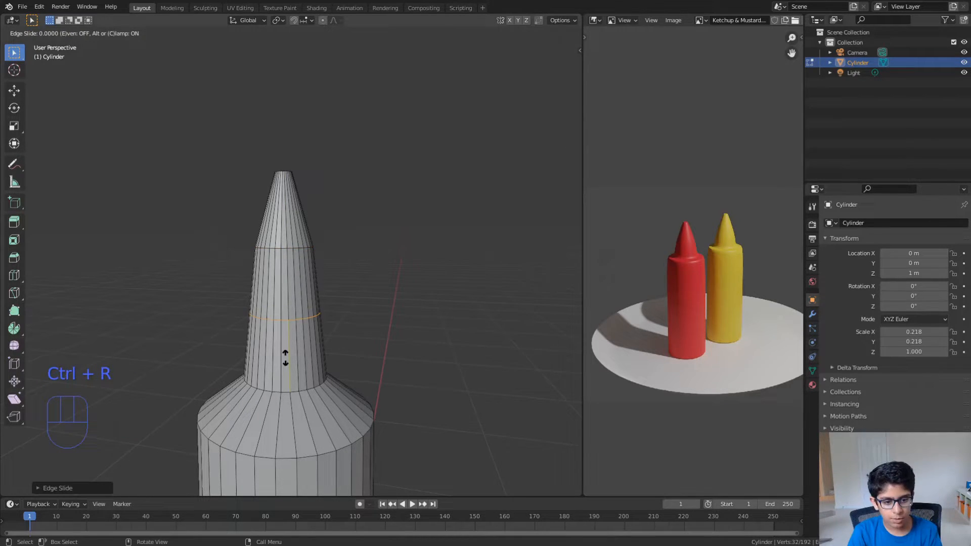
click(313, 350)
key(r)
right_click(317, 351)
key(s)
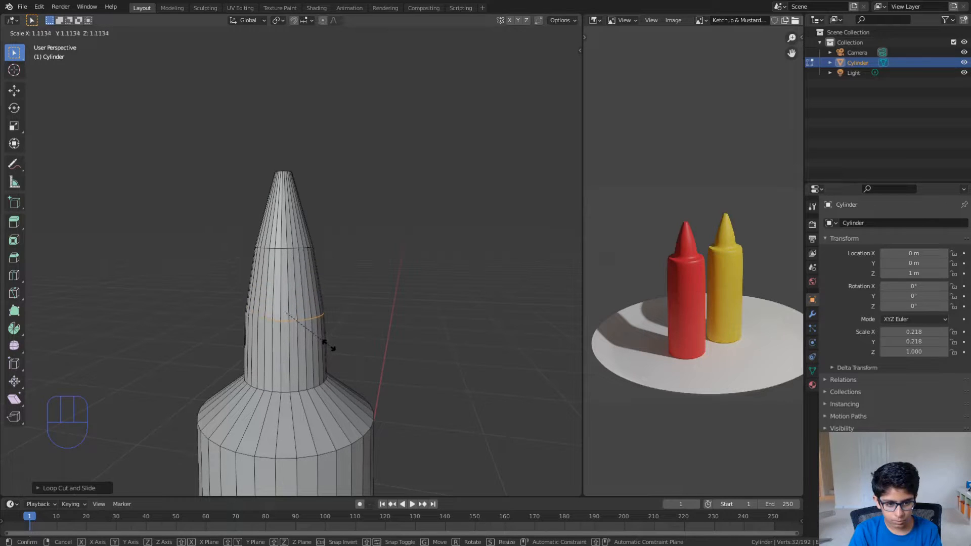
click(326, 344)
mouse_move(329, 347)
middle_down()
mouse_move(312, 329)
mouse_move(332, 360)
middle_up()
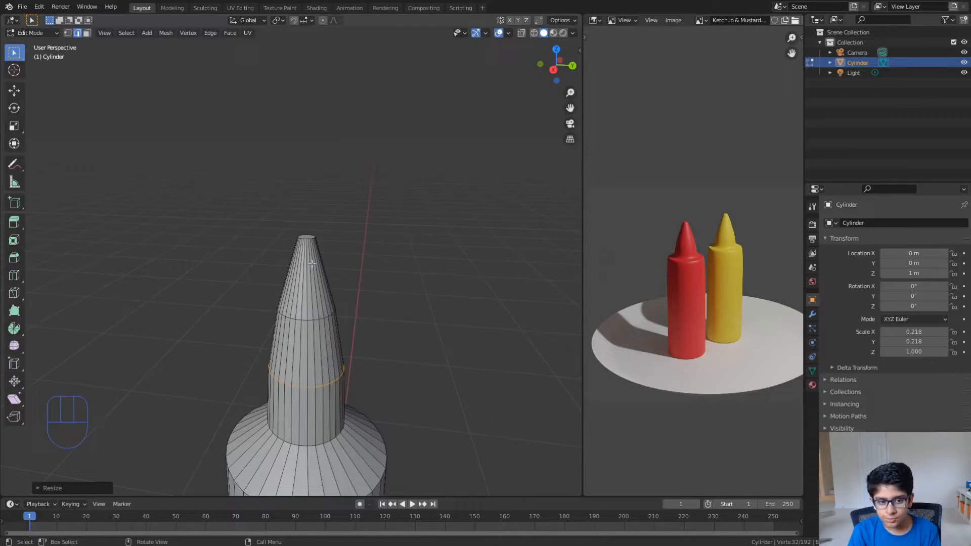
- Select the nozzle's tip face and lower it along the Z axis by about 0.056 m
key(3)
click(308, 237)
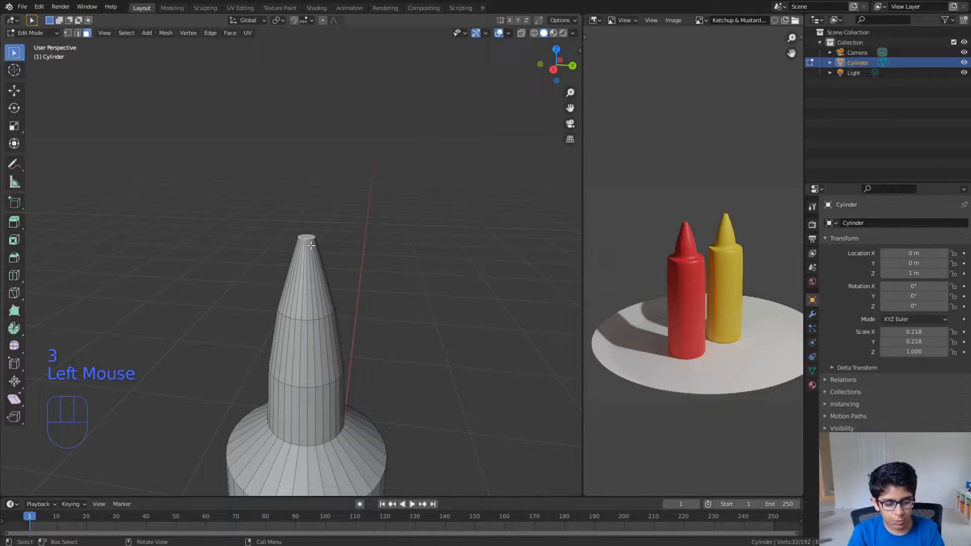
key(g)
key(z)
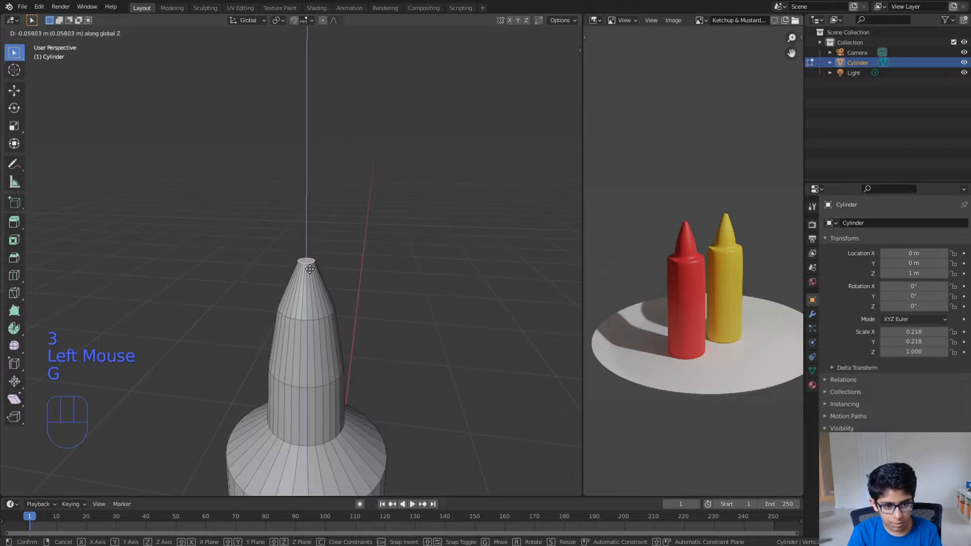
click(309, 268)
middle_drag(310, 269, 303, 221)
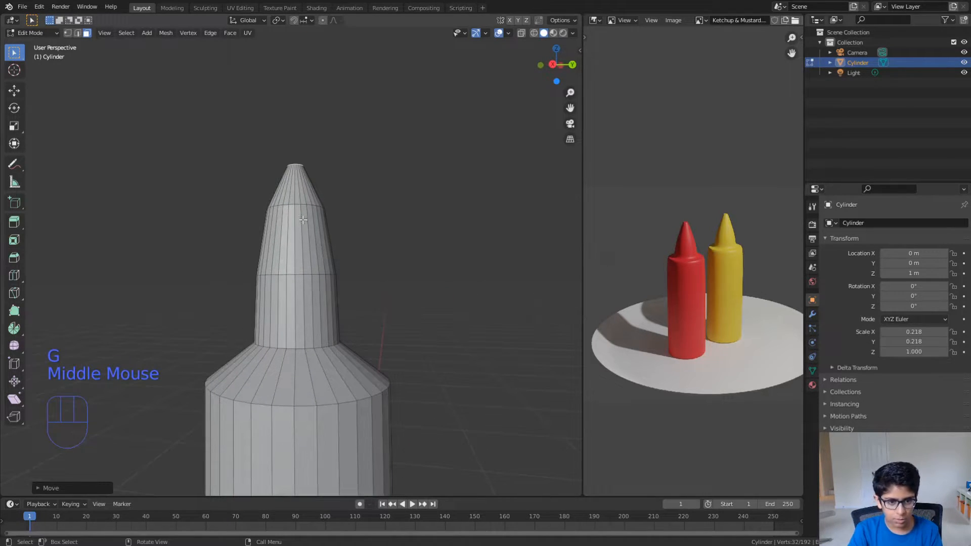
- Select the nozzle's upper edge loop and slide it down the cone, away from the tip
key(2)
alt+click(298, 203)
key(g)
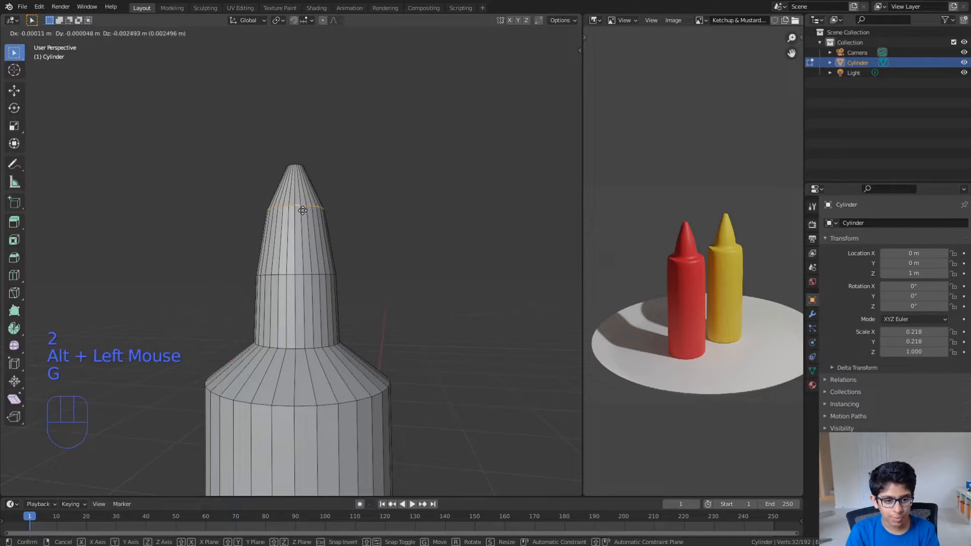
key(g)
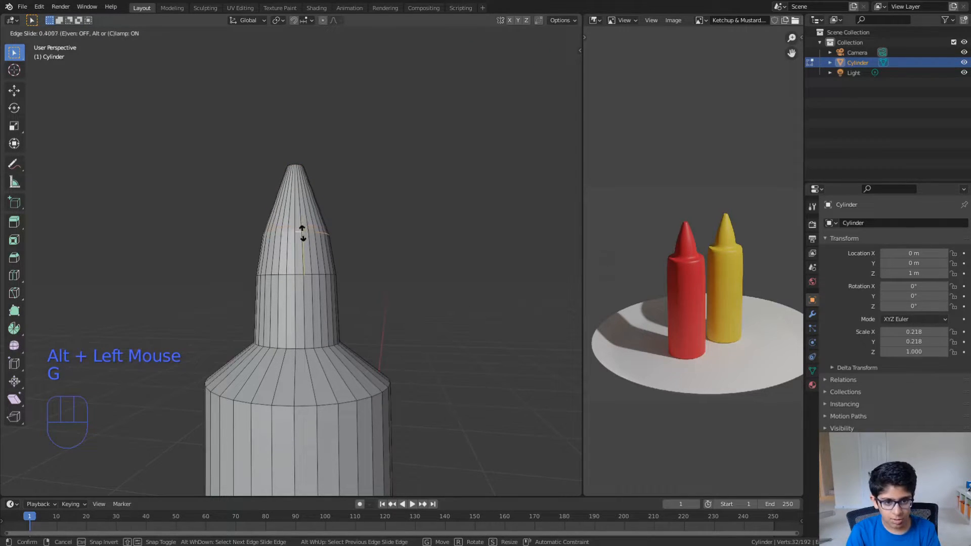
click(302, 225)
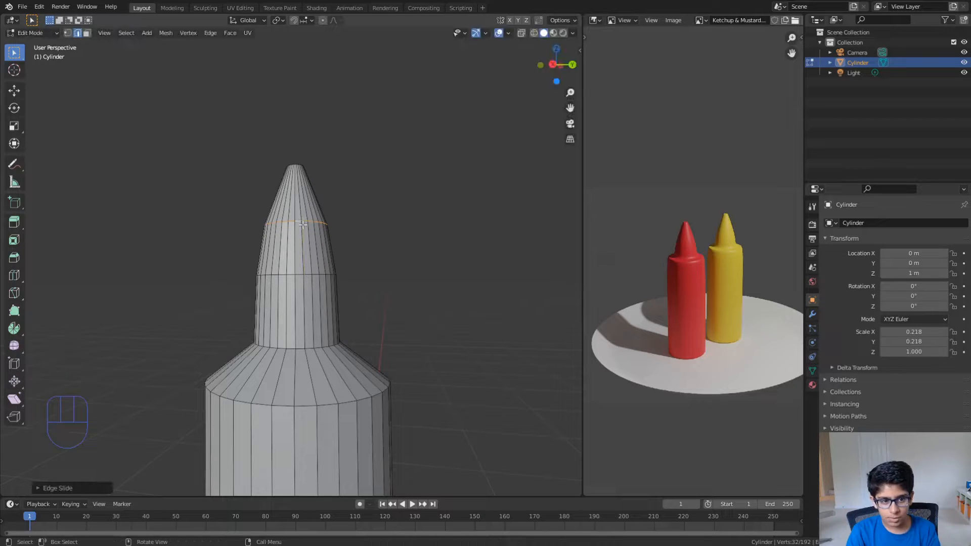
- Return to Object Mode and apply Shade Smooth to the whole bottle
key(Tab)
scroll(427, 266, down, 2)
mouse_move(427, 266)
middle_down()
mouse_move(428, 293)
mouse_move(437, 256)
middle_up()
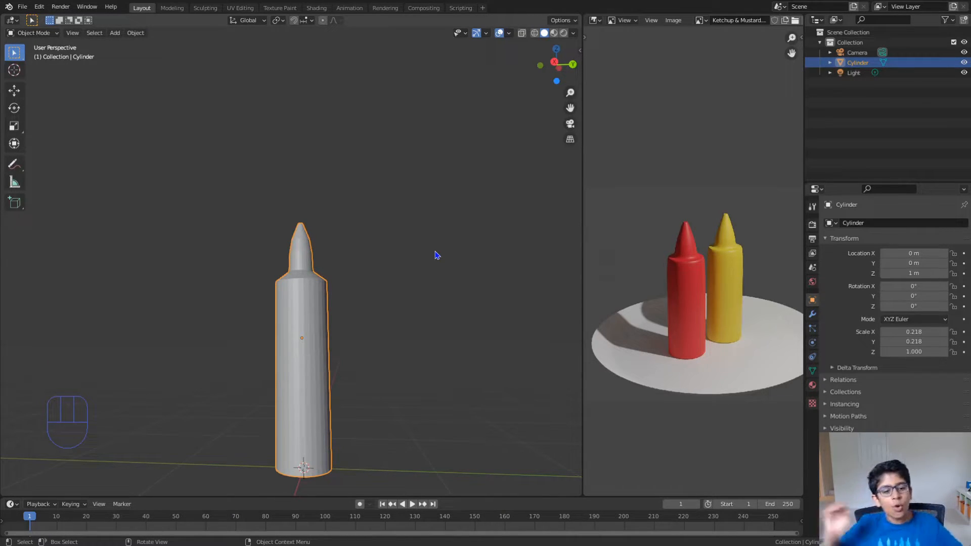
right_click(436, 255)
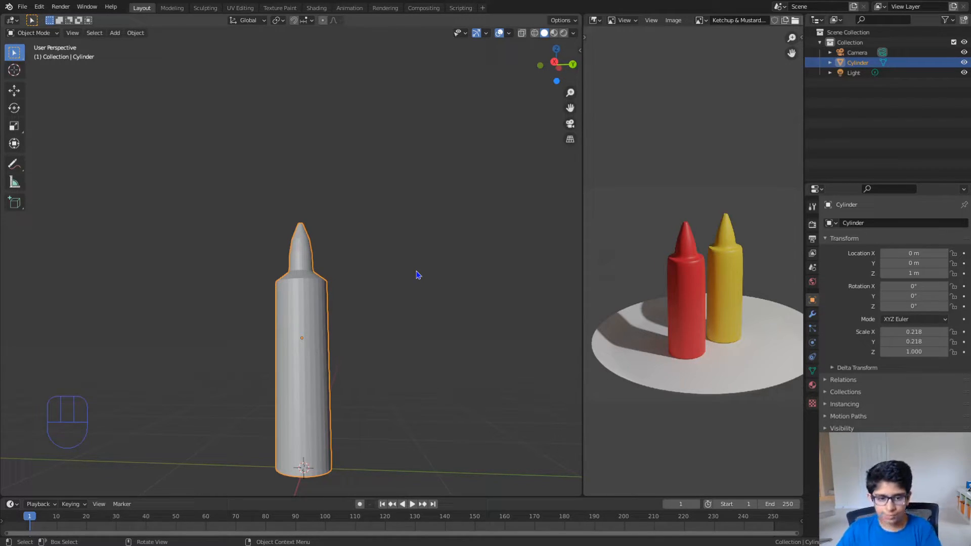
right_click(413, 215)
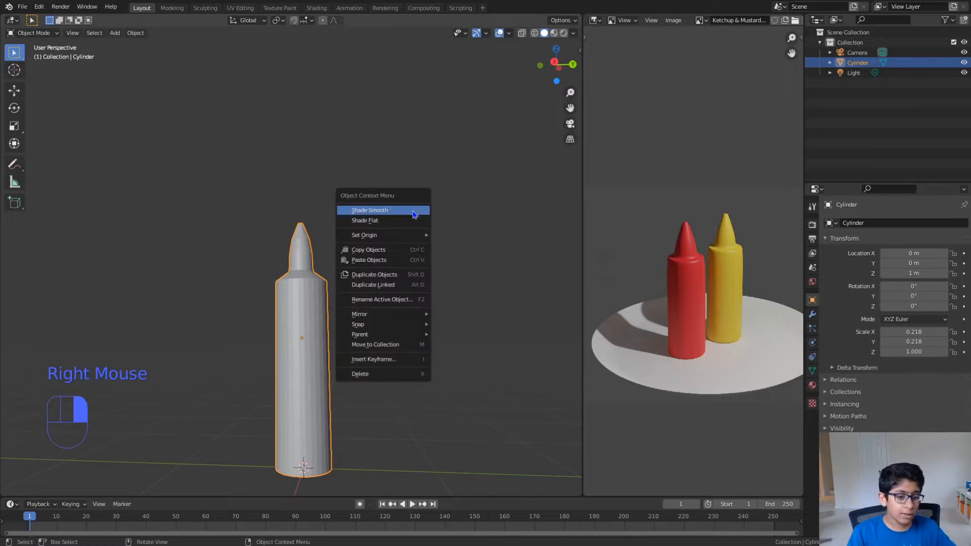
click(294, 326)
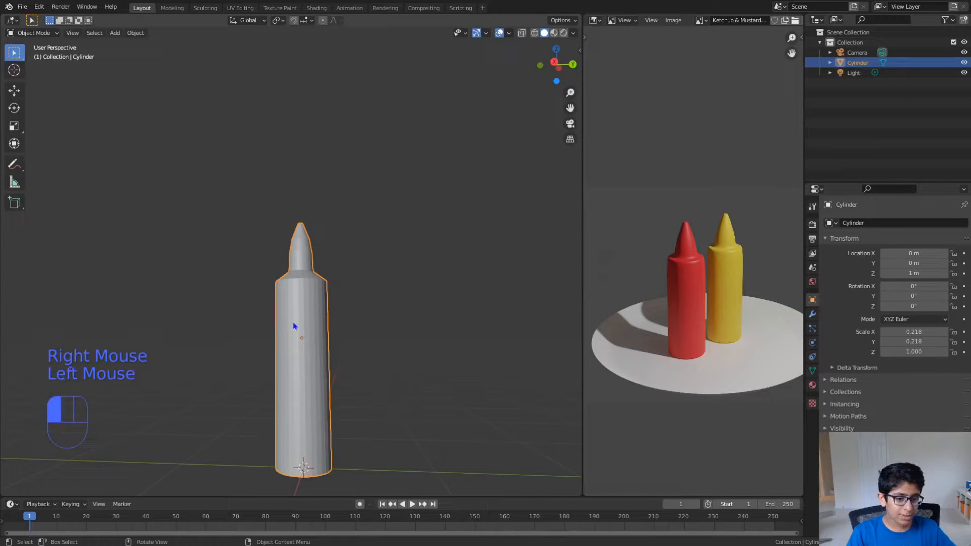
right_click(438, 204)
click(438, 205)
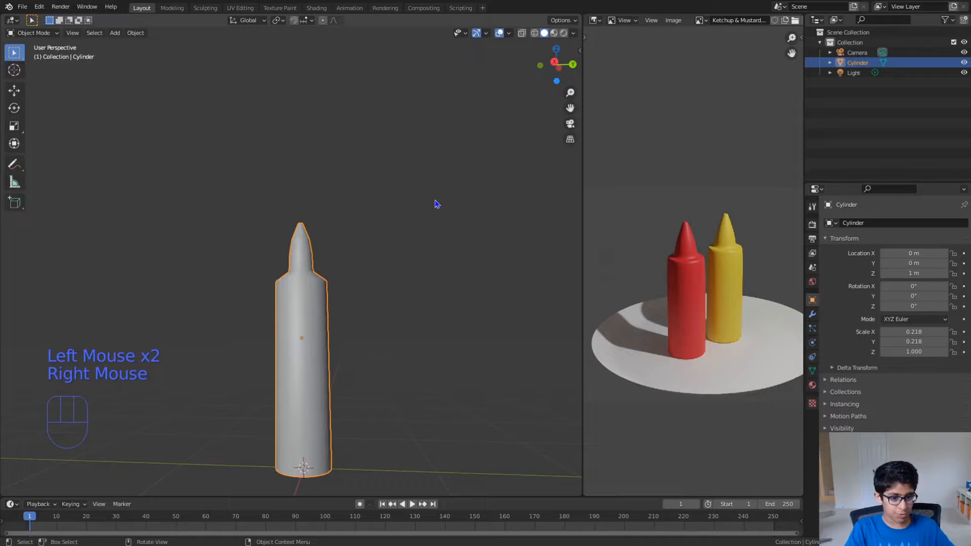
- Deselect the bottle and examine its smooth shading around the nozzle and shoulder
scroll(435, 213, up, 2)
mouse_move(440, 213)
middle_down()
mouse_move(422, 248)
mouse_move(427, 214)
mouse_move(432, 247)
middle_up()
key(Tab)
key(Tab)
scroll(431, 230, down, 3)
click(431, 236)
scroll(430, 236, down, 1)
mouse_move(461, 326)
middle_down()
mouse_move(472, 305)
mouse_move(471, 316)
middle_up()
scroll(466, 325, up, 3)
scroll(467, 318, up, 1)
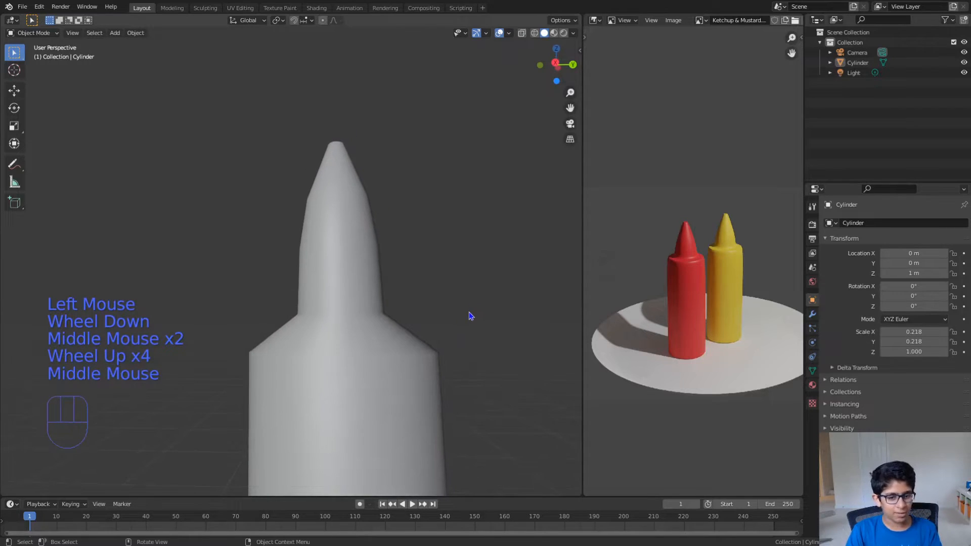
- Add a Subdivision Surface modifier to the bottle and check its effect on the overall shape
click(812, 314)
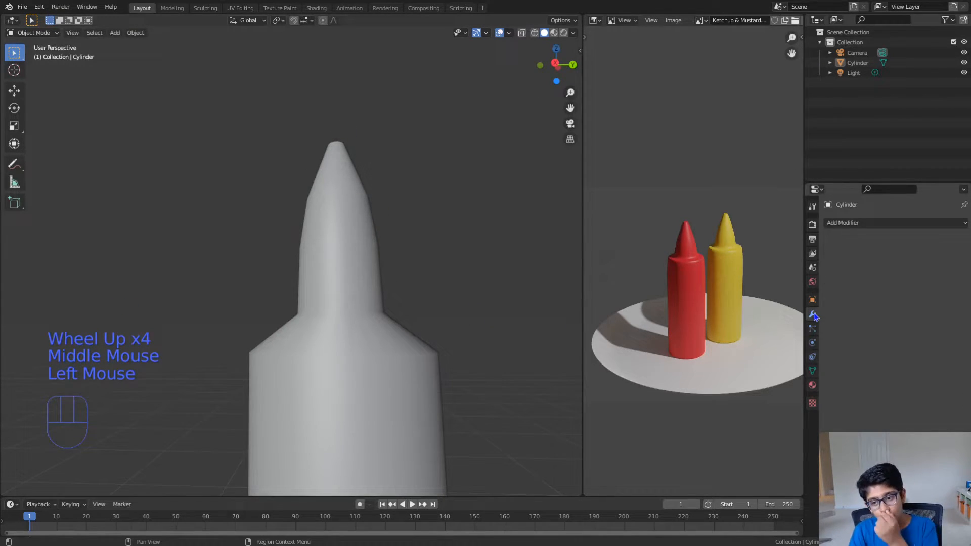
click(878, 229)
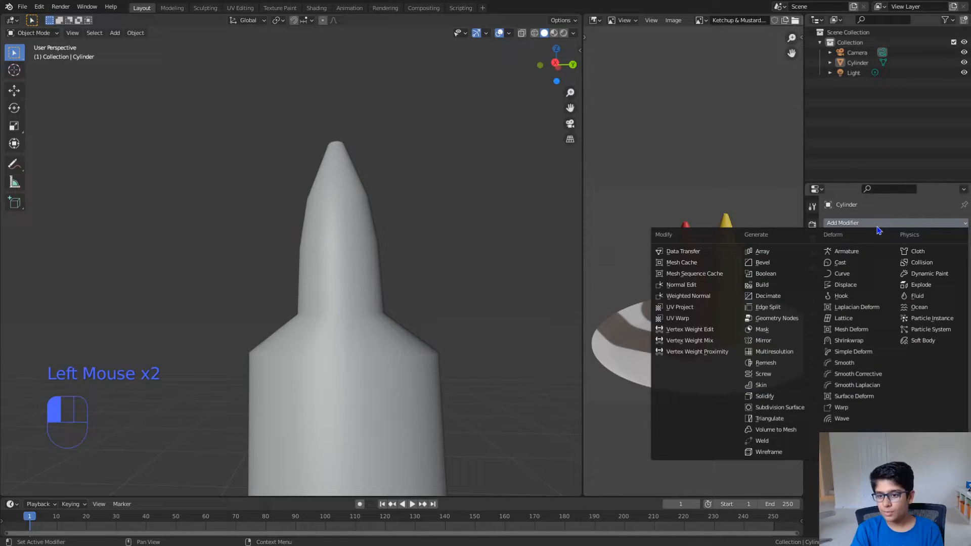
click(776, 407)
scroll(465, 333, down, 3)
middle_drag(466, 333, 374, 342)
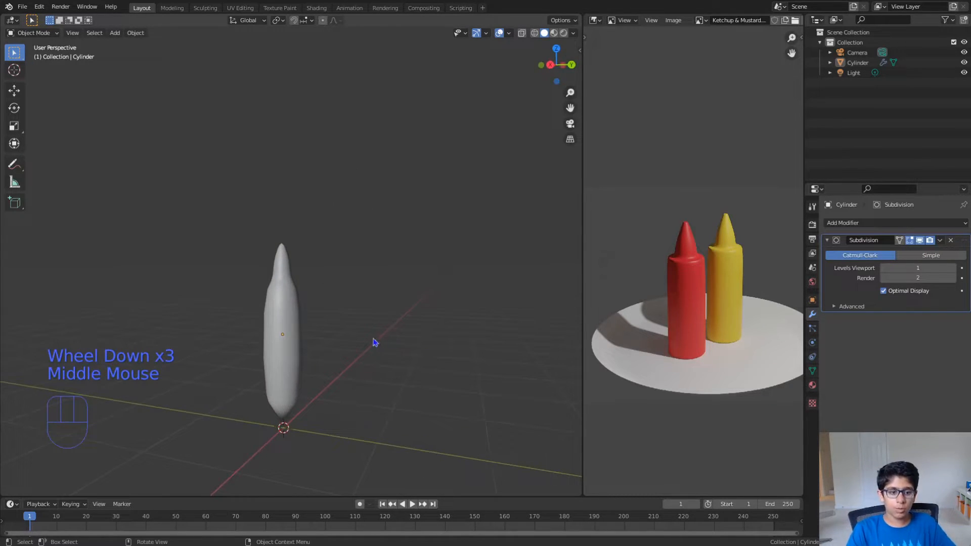
scroll(399, 286, up, 1)
middle_drag(399, 275, 411, 268)
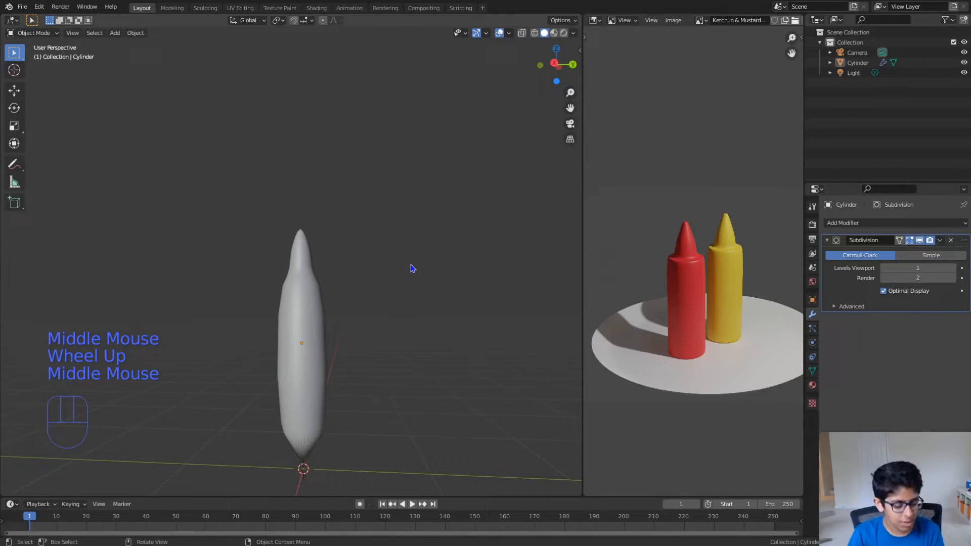
- Add a loop cut to the bottle body and slide it fully down to the base to sharpen the bottom edge
key(Tab)
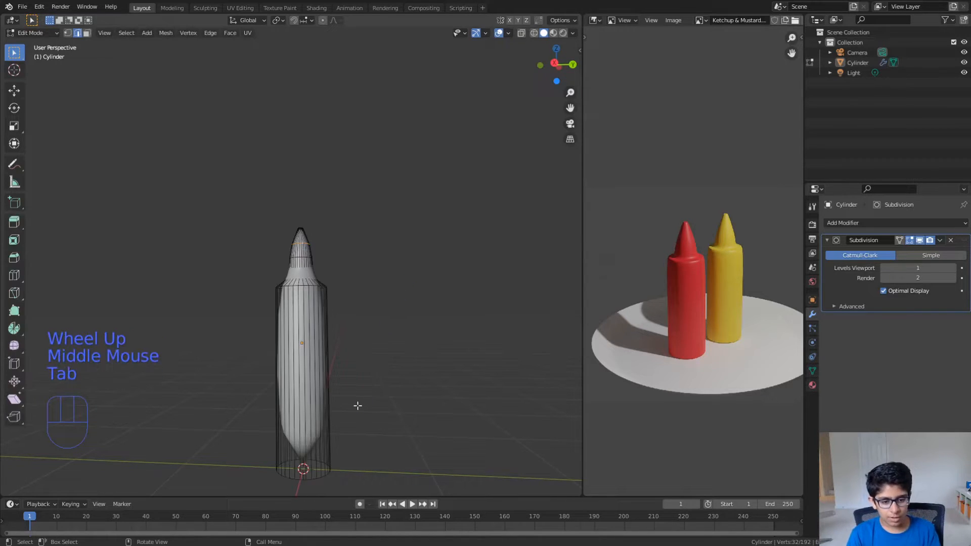
key(ctrl)
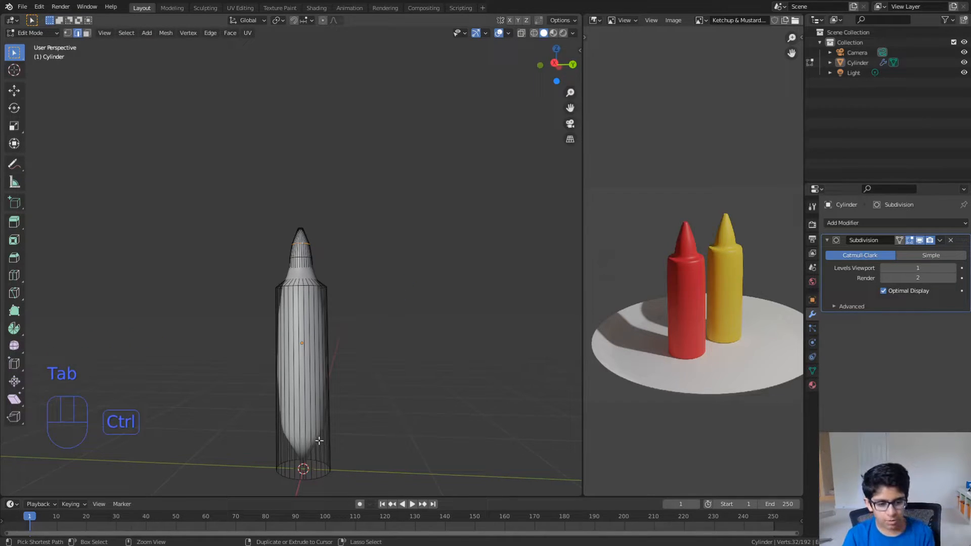
key(ctrl+r)
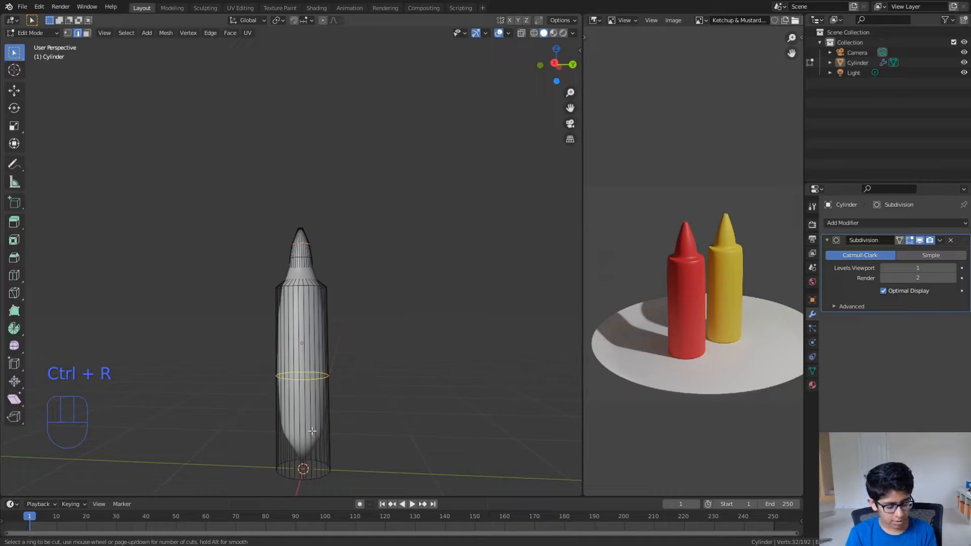
click(312, 430)
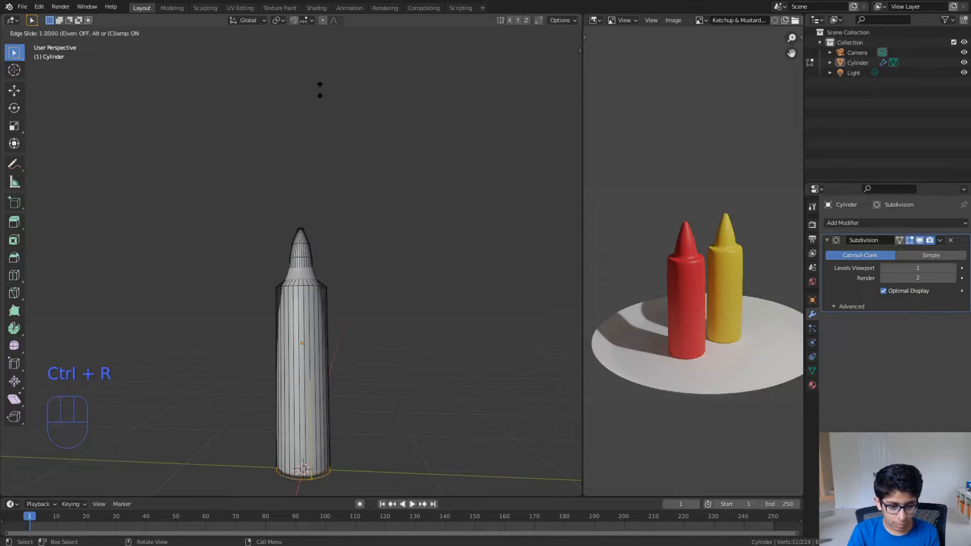
click(322, 55)
key(Tab)
middle_drag(364, 188, 338, 118)
- Add another loop cut to the body and slide it up to just below the shoulder to tighten the shoulder edge
key(Tab)
scroll(344, 181, up, 3)
middle_drag(347, 180, 340, 221)
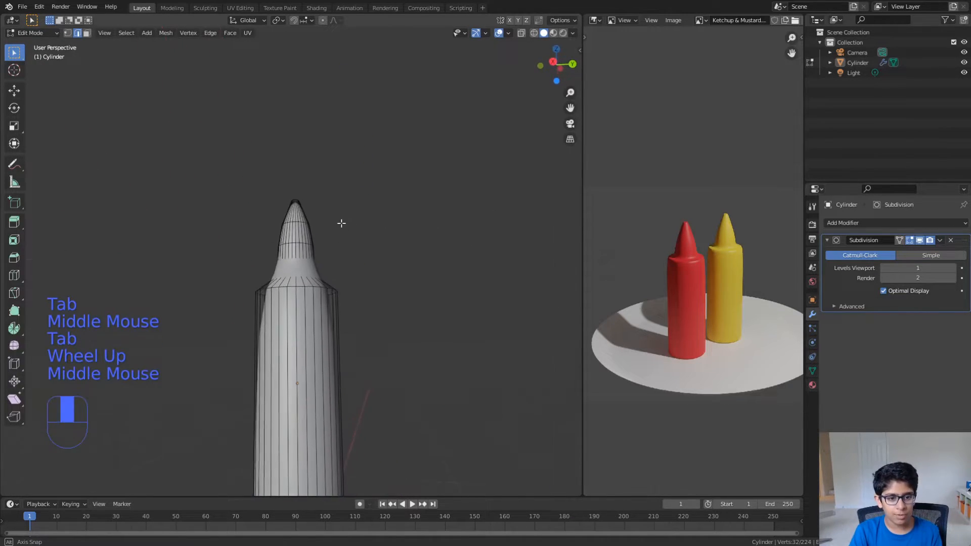
key(ctrl+r)
click(309, 357)
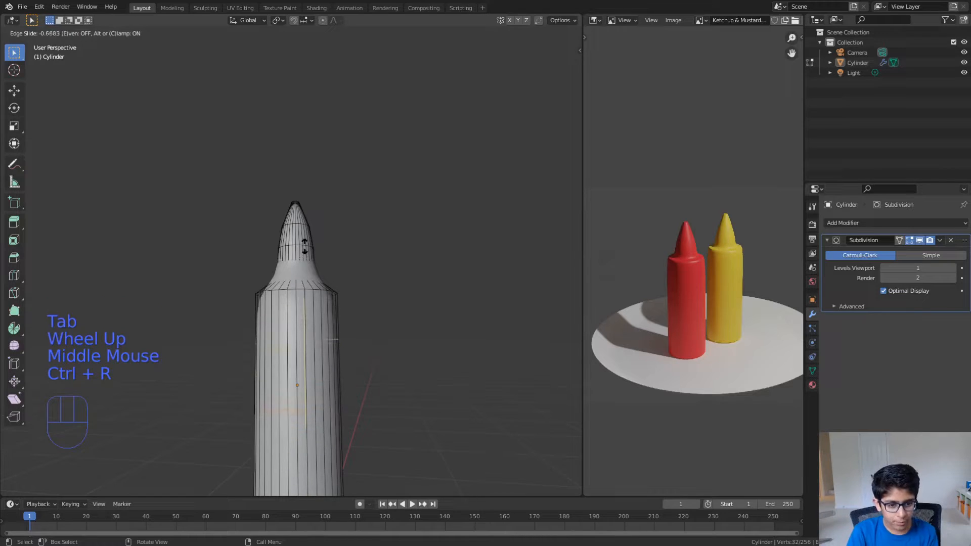
click(306, 200)
key(Tab)
middle_drag(324, 263, 325, 319)
scroll(317, 271, down, 2)
scroll(325, 324, up, 3)
- Scale the nozzle's upper edge loop down to about 0.78 and compare the smoothed shape with the reference bottles
key(Tab)
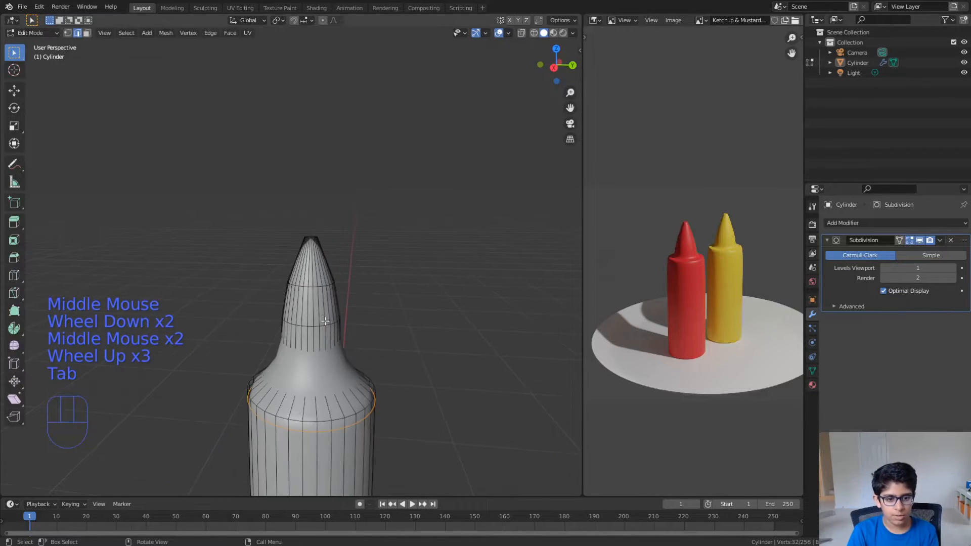
alt+click(311, 288)
alt+click(316, 287)
key(s)
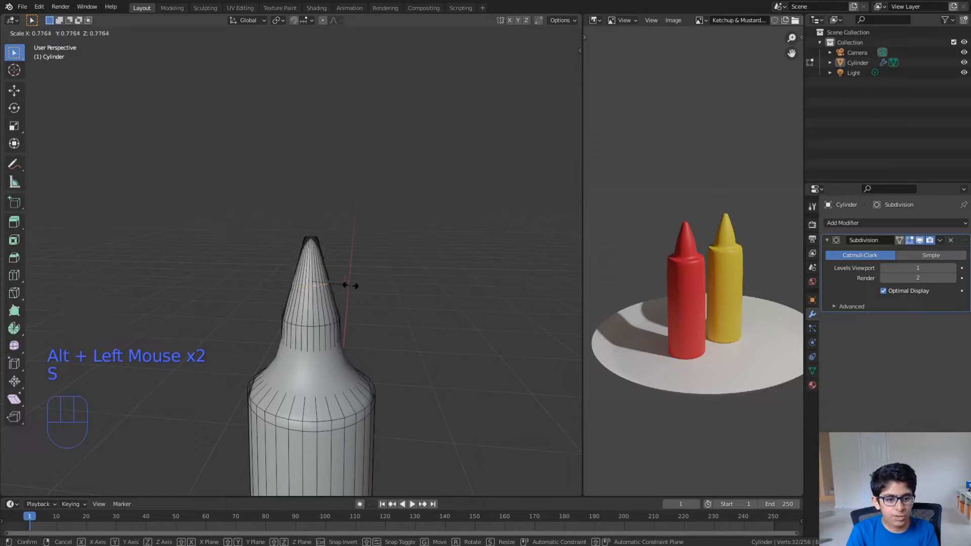
key(Tab)
middle_drag(353, 290, 551, 285)
scroll(687, 300, up, 2)
middle_drag(685, 305, 687, 314)
middle_drag(389, 353, 382, 355)
middle_drag(408, 309, 357, 283)
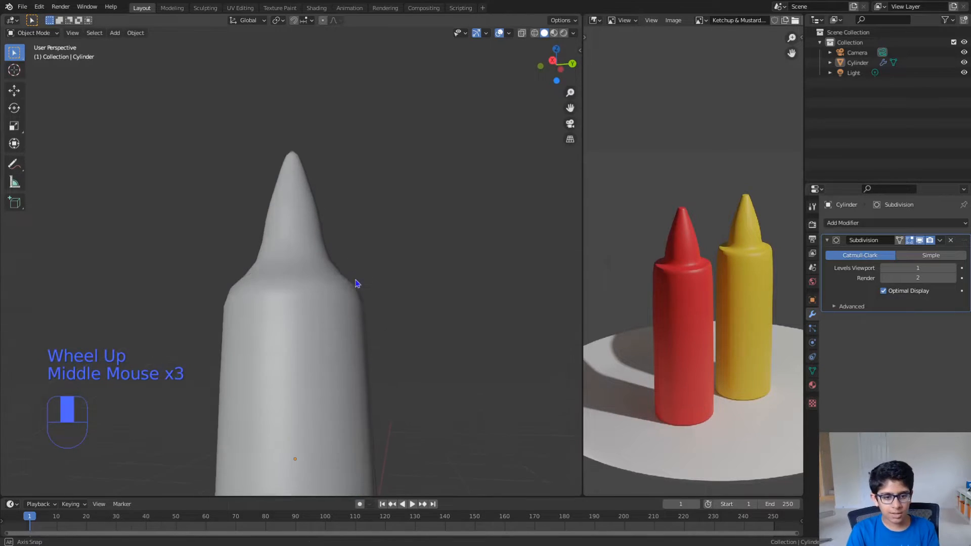
- Turn on the Subdivision modifier's on-cage display and scale up the nozzle's base ring
key(Tab)
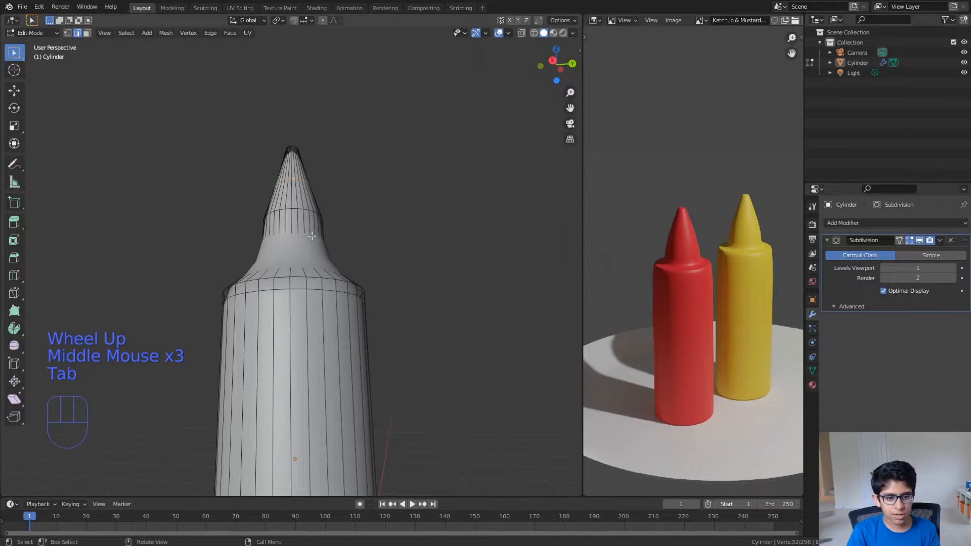
click(899, 241)
alt+click(315, 252)
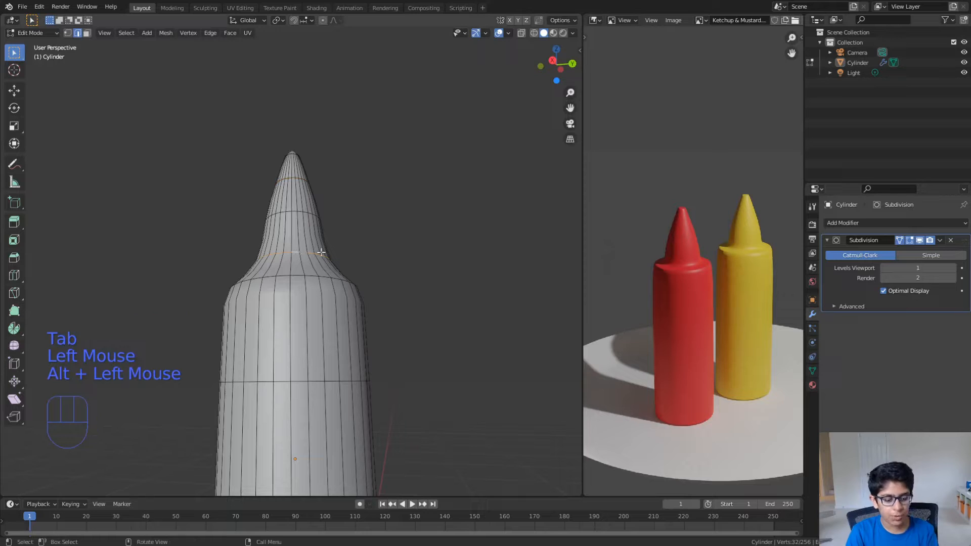
key(s)
key(Tab)
mouse_move(347, 255)
middle_down()
mouse_move(351, 278)
mouse_move(339, 282)
middle_up()
- Slide the nozzle's lower middle edge loop down towards the base ring and scale it up by about 1.06
key(Tab)
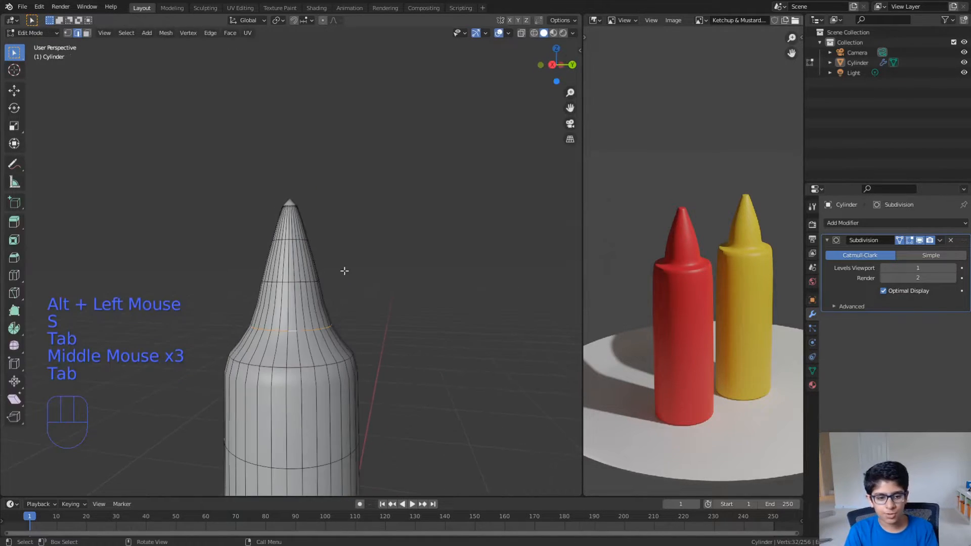
alt+click(298, 283)
key(g)
key(g)
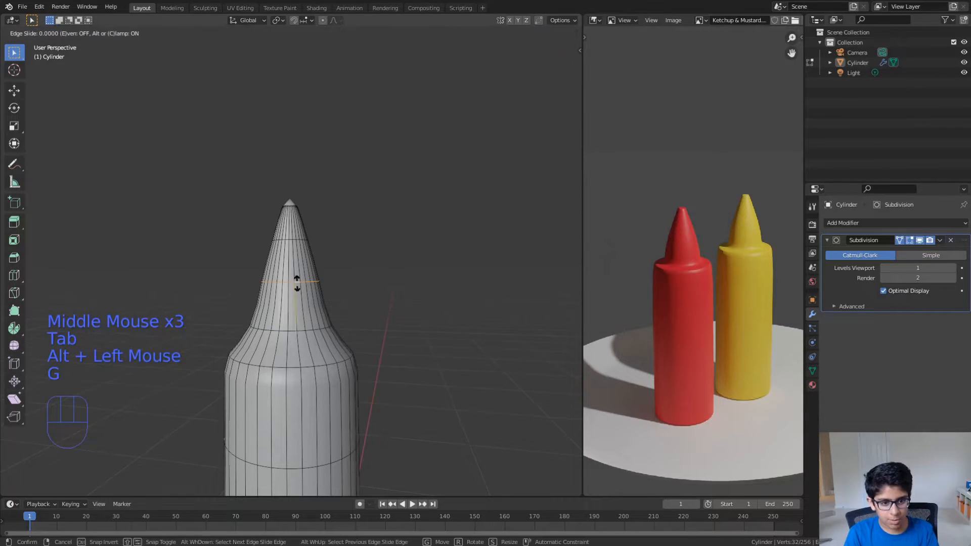
click(293, 306)
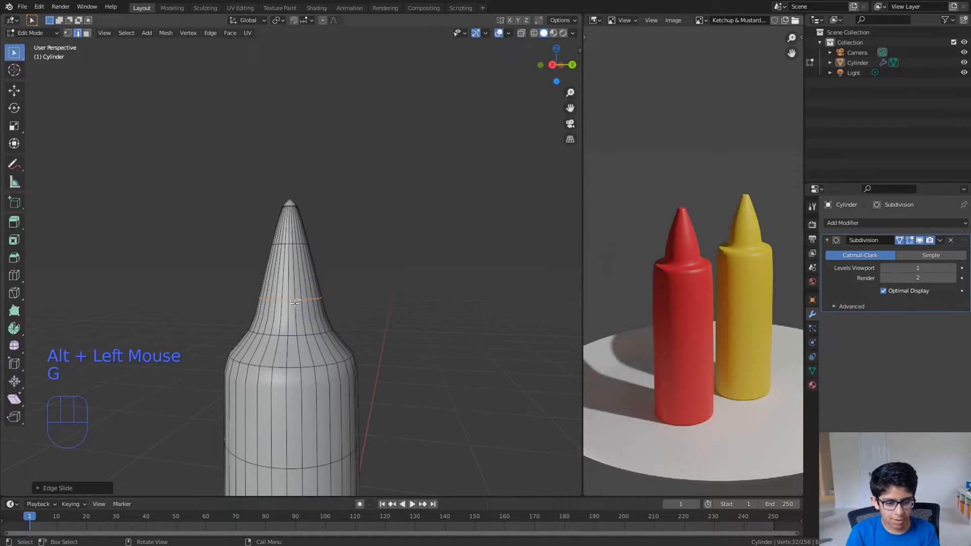
key(s)
click(333, 302)
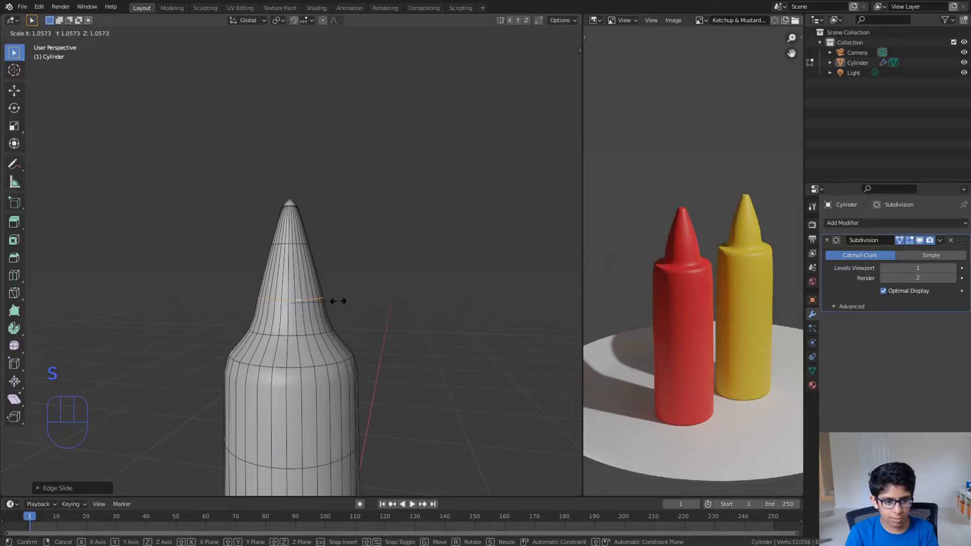
key(Tab)
middle_drag(339, 305, 345, 307)
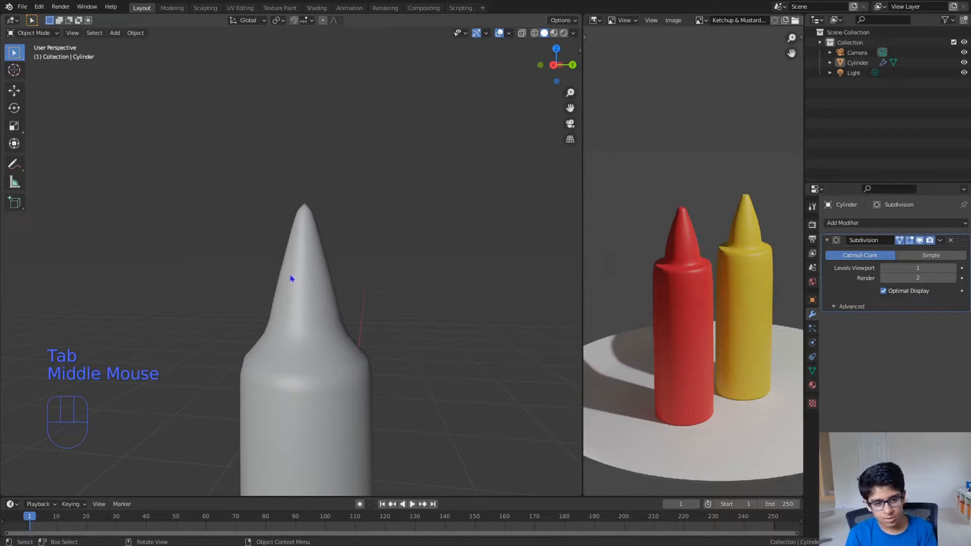
- Add a loop cut around the middle of the nozzle, scale it up to about 1.28, and check the smoothed shape
key(Tab)
key(ctrl+r)
click(307, 277)
right_click(307, 277)
key(s)
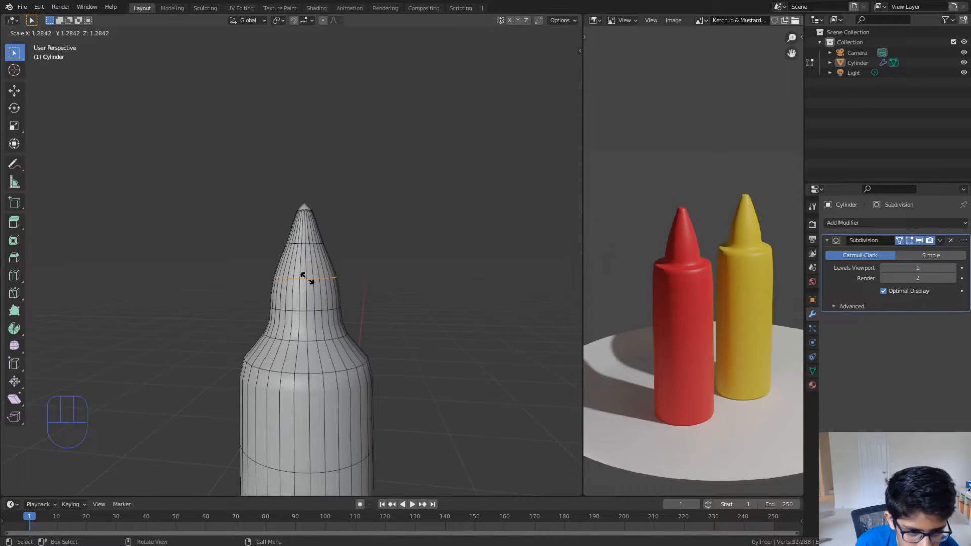
click(307, 278)
key(Tab)
middle_drag(377, 282, 379, 284)
scroll(377, 291, down, 2)
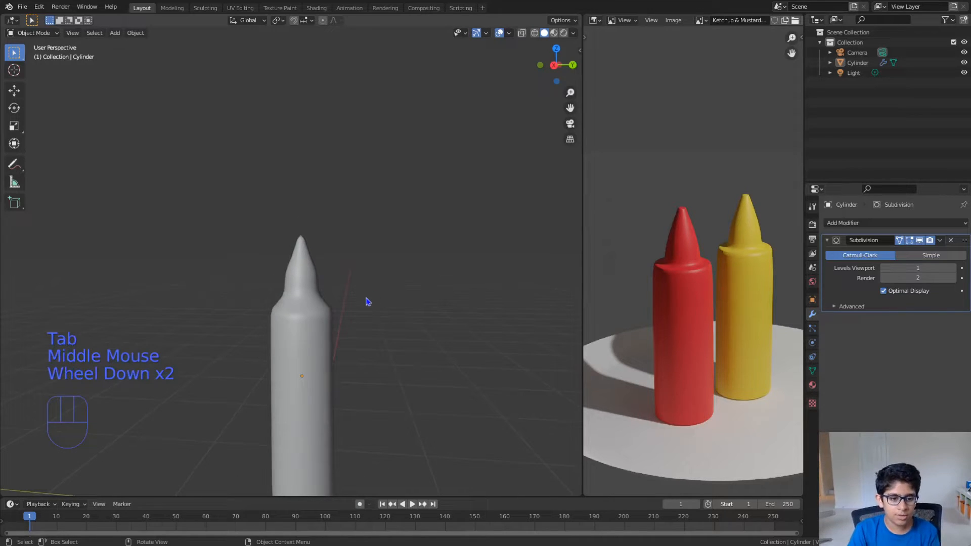
- Try adding a loop cut to the upper body, slid all the way up to the shoulder edge, and check the smoothed result
click(294, 355)
middle_drag(294, 355, 313, 346)
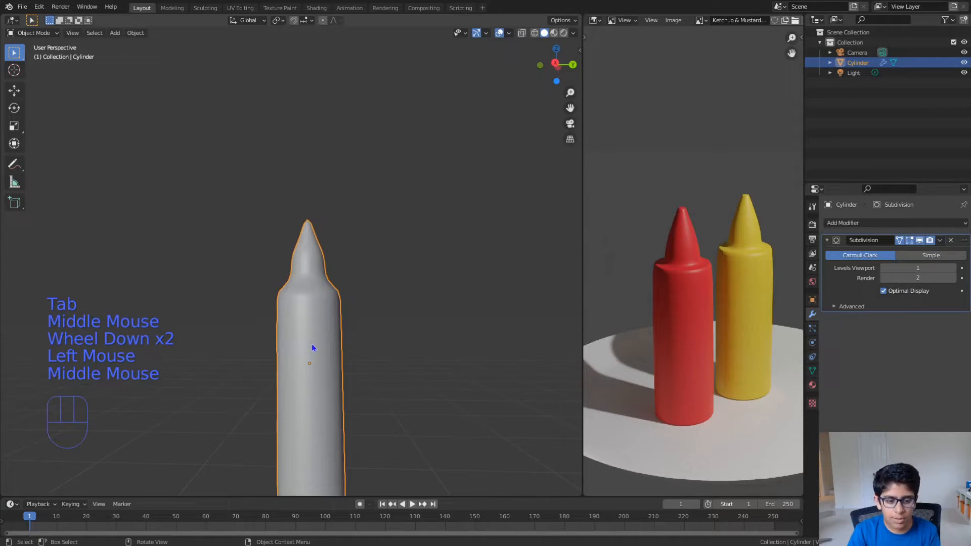
key(Tab)
shift+scroll(311, 343, up, 3)
scroll(311, 343, up, 2)
scroll(316, 383, down, 3)
scroll(316, 383, up, 1)
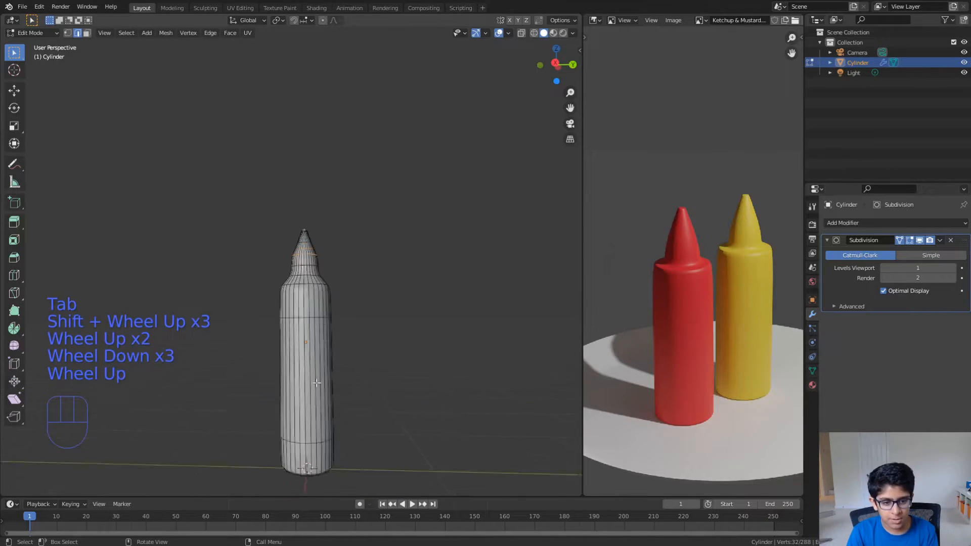
scroll(316, 383, up, 3)
key(ctrl+r)
click(340, 390)
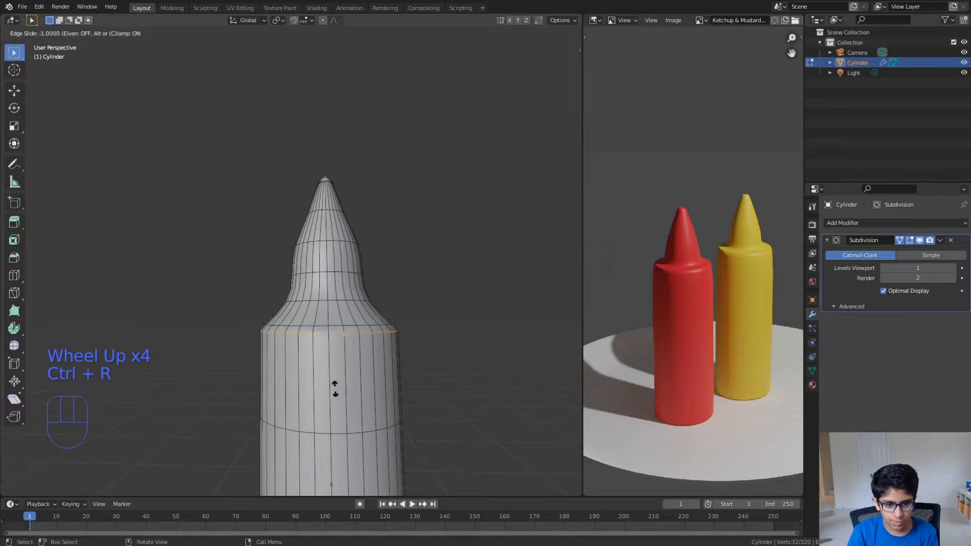
click(336, 371)
key(Tab)
scroll(335, 371, down, 2)
scroll(337, 376, up, 2)
- Undo the loop cut at the shoulder and return to Object Mode
key(ctrl+z)
key(ctrl+z)
key(Tab)
- Set the Subdivision modifier's viewport levels to 3 and look over the whole bottle
middle_drag(401, 340, 546, 319)
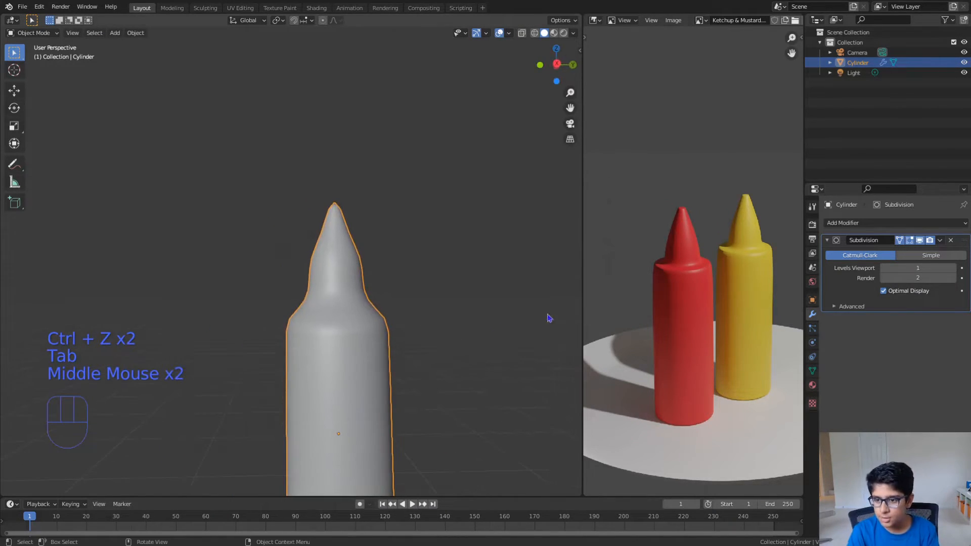
click(953, 268)
click(953, 268)
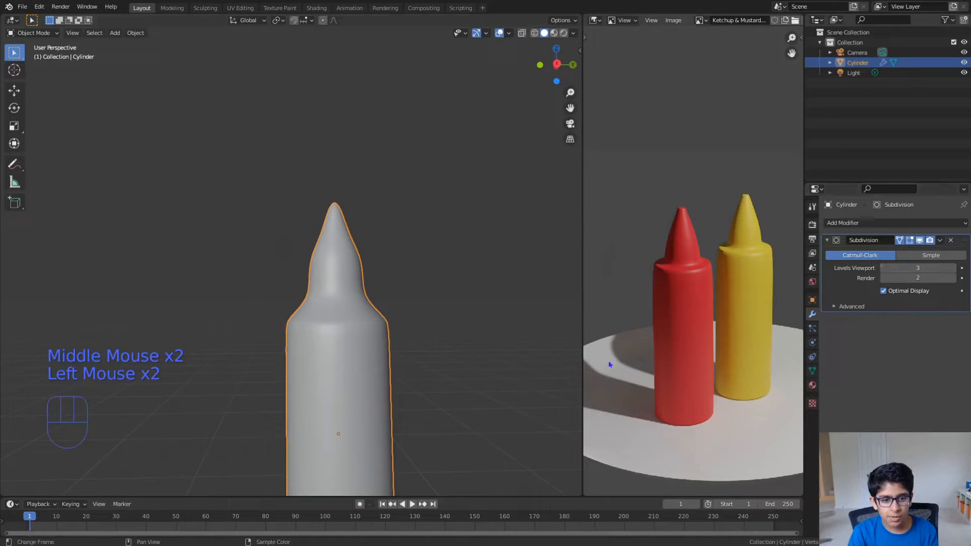
scroll(460, 362, down, 2)
middle_drag(460, 362, 424, 374)
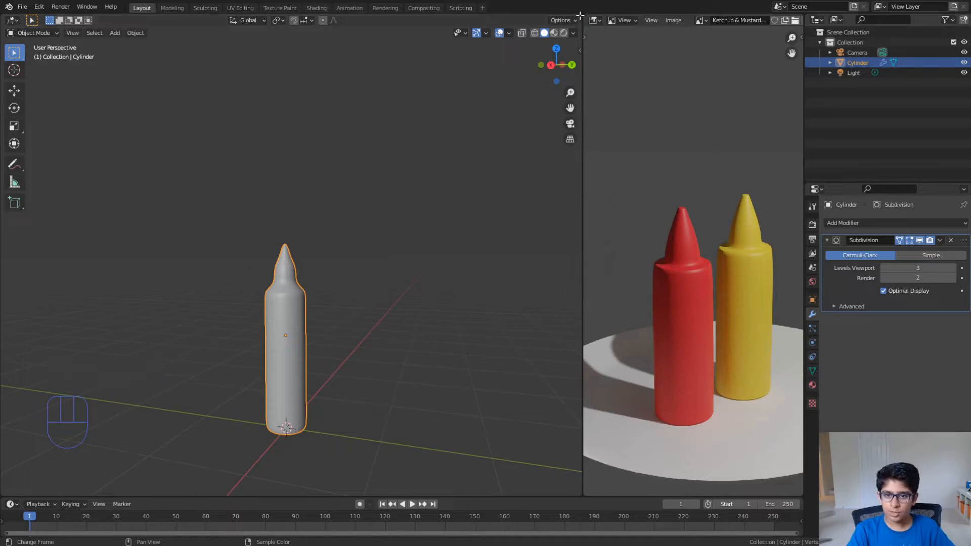
- Close the reference image area by expanding the 3D viewport over it, and deselect the bottle
drag(580, 15, 642, 117)
drag(682, 186, 685, 191)
scroll(476, 329, down, 3)
middle_drag(480, 332, 515, 324)
scroll(496, 321, up, 3)
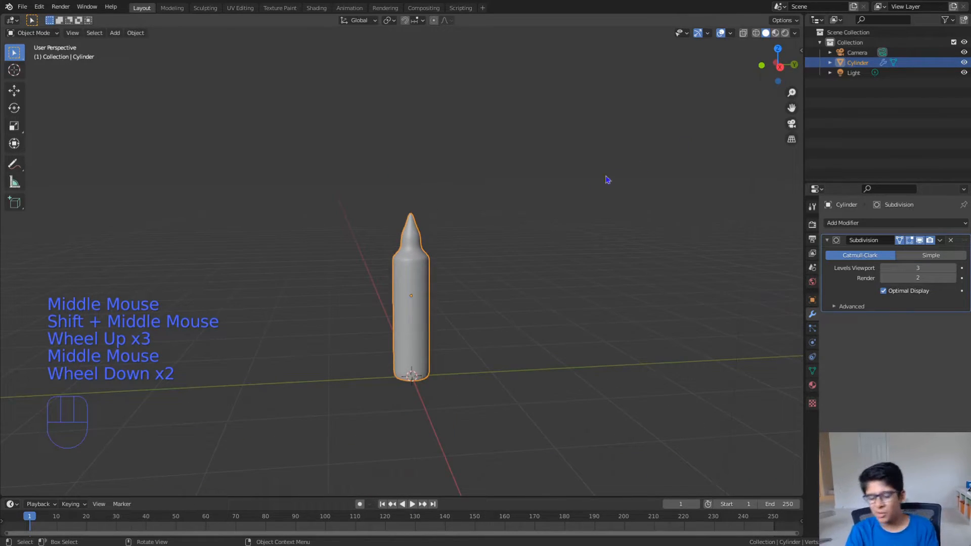
click(665, 299)
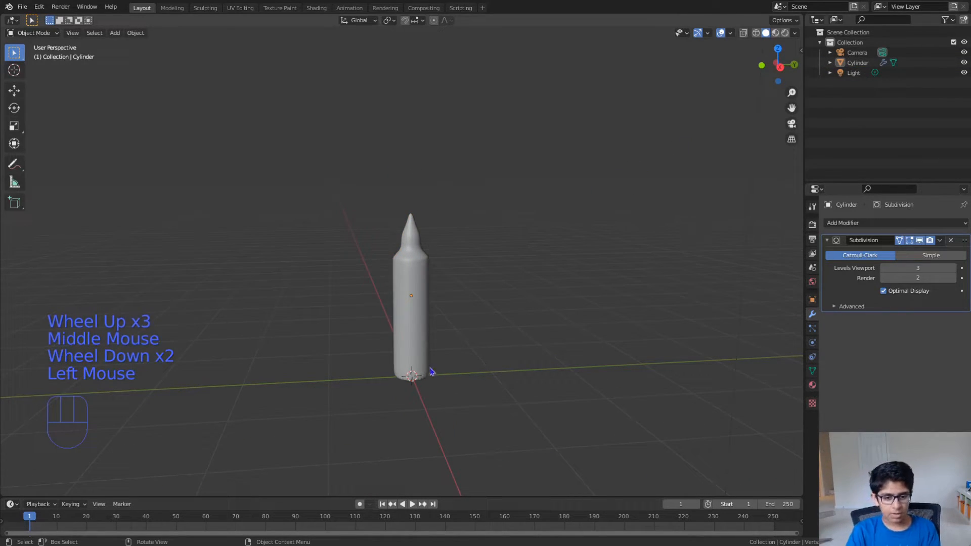
- Enter Edit Mode on the bottle and select its bottom face in face selection mode
click(423, 361)
middle_drag(422, 362, 403, 334)
key(Tab)
scroll(414, 327, up, 2)
key(3)
click(395, 310)
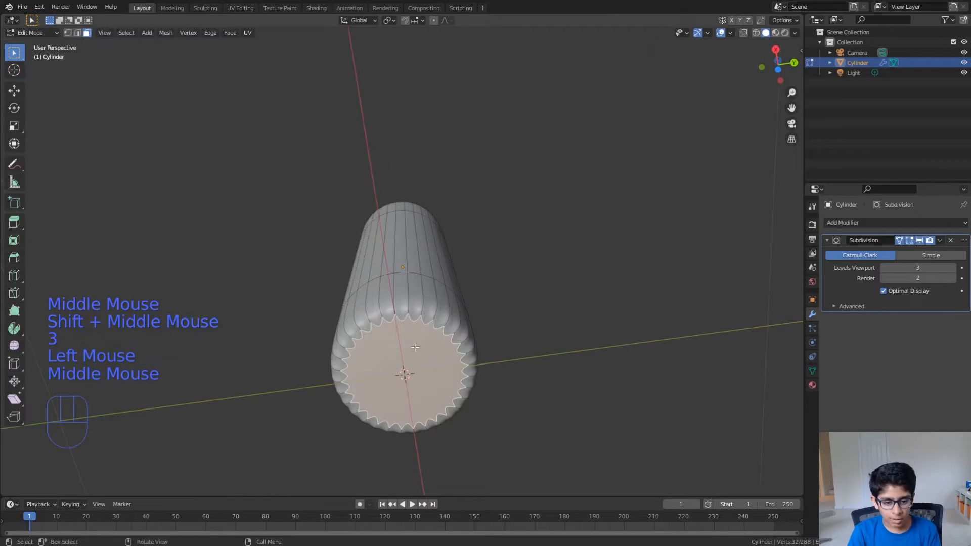
- Try insetting the bottom face towards its centre, check the smoothed base in Object Mode, and undo the inset
key(i)
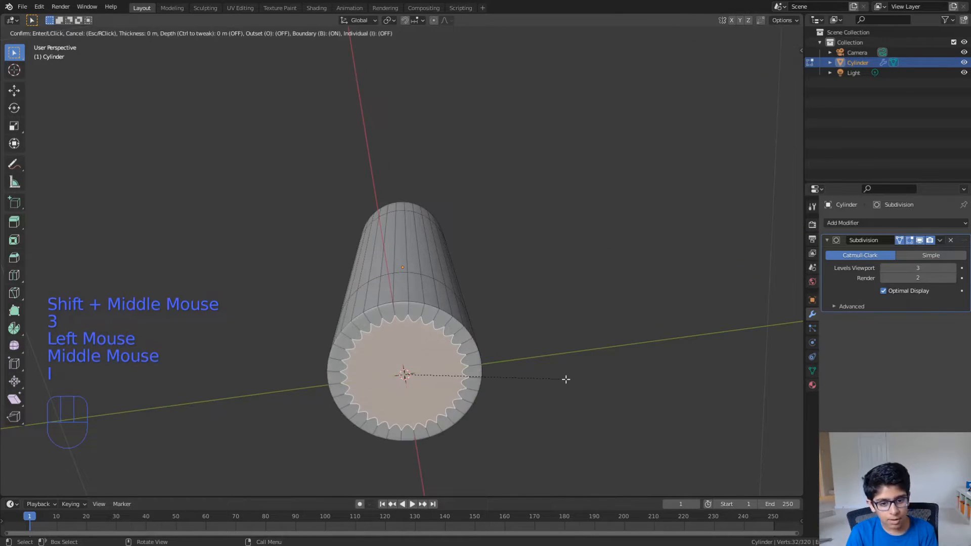
click(418, 375)
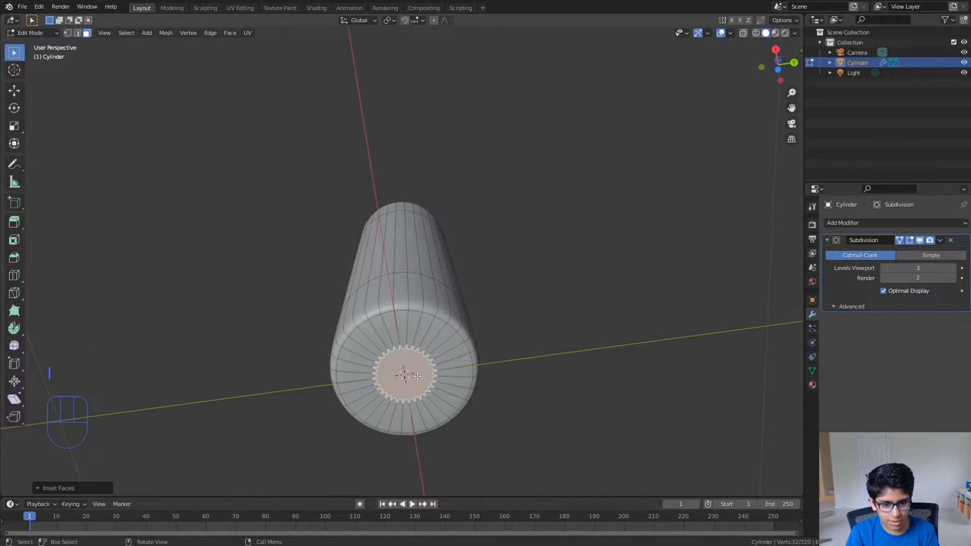
key(Tab)
mouse_move(418, 376)
middle_down()
mouse_move(424, 397)
mouse_move(435, 376)
middle_up()
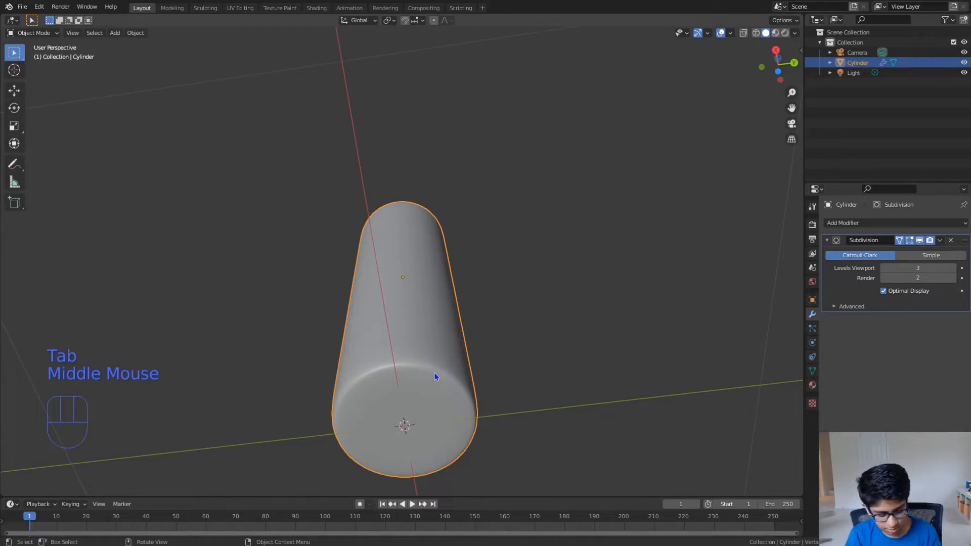
key(Tab)
key(ctrl+z)
key(ctrl+z)
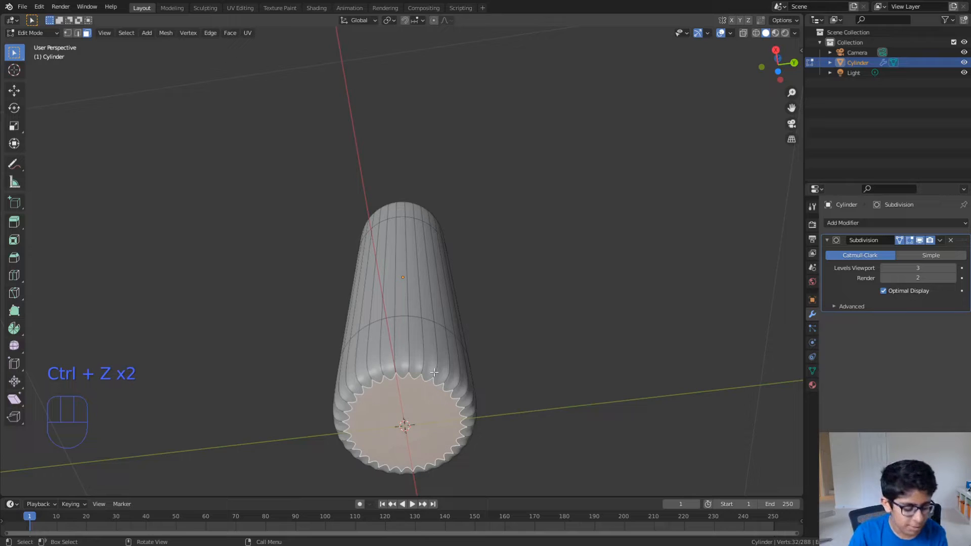
- Examine the shading around the bottle's bottom edge in Object Mode and Edit Mode
key(Tab)
middle_drag(437, 378, 391, 287)
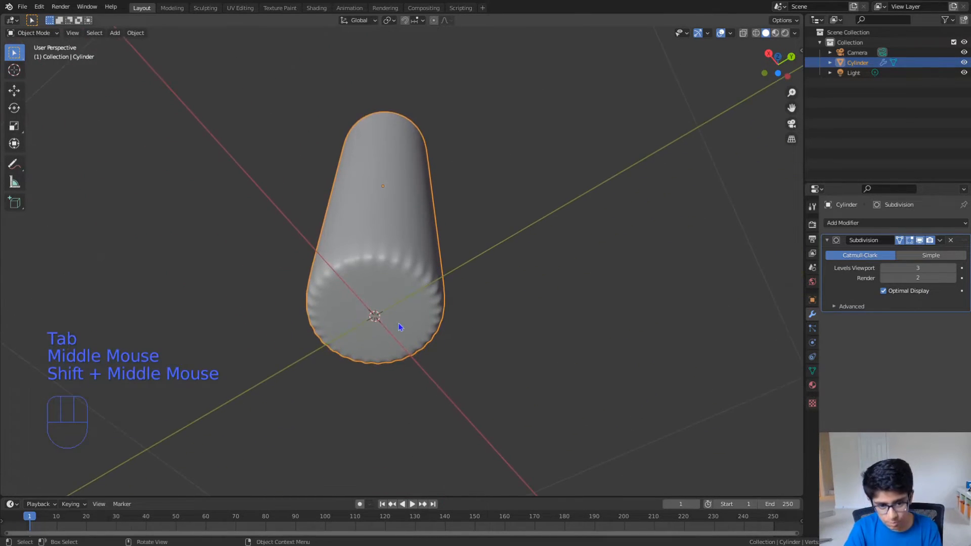
key(Tab)
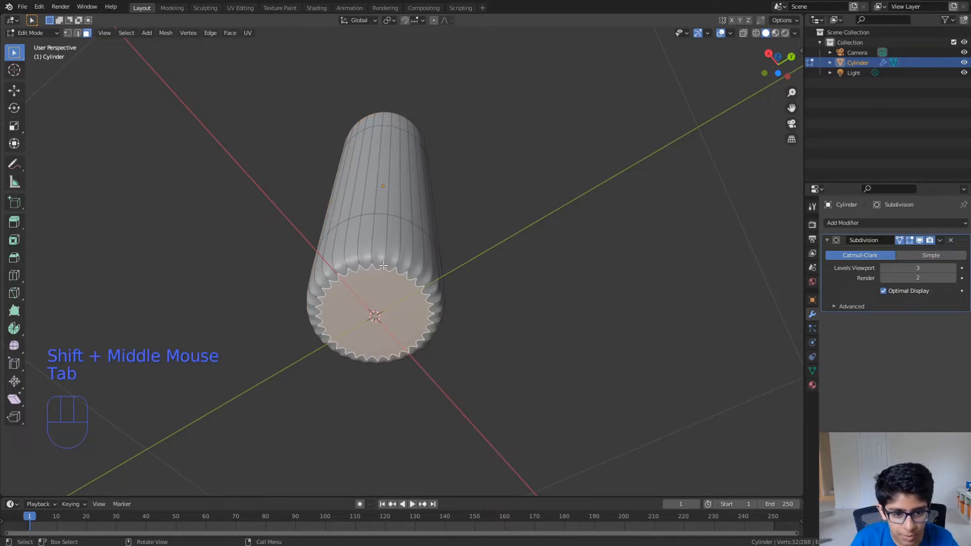
click(385, 267)
click(386, 266)
click(389, 265)
click(386, 282)
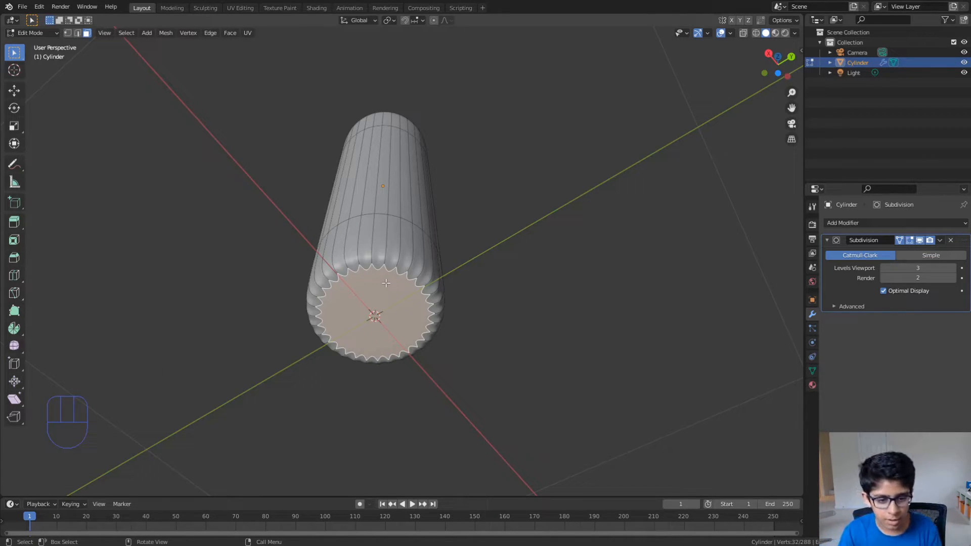
middle_drag(373, 276, 419, 286)
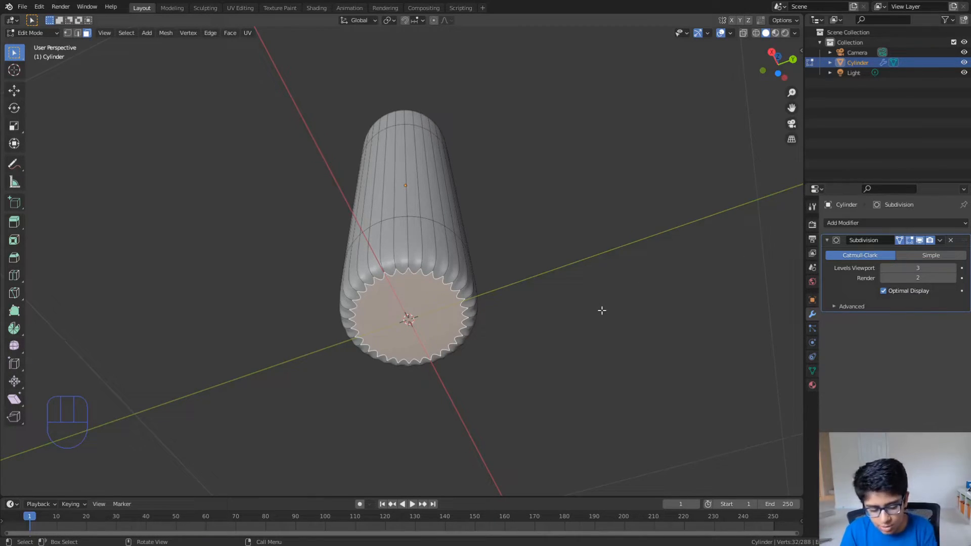
- Inset the bottle's bottom face to about half the base's width and inspect the smoothed base
key(i)
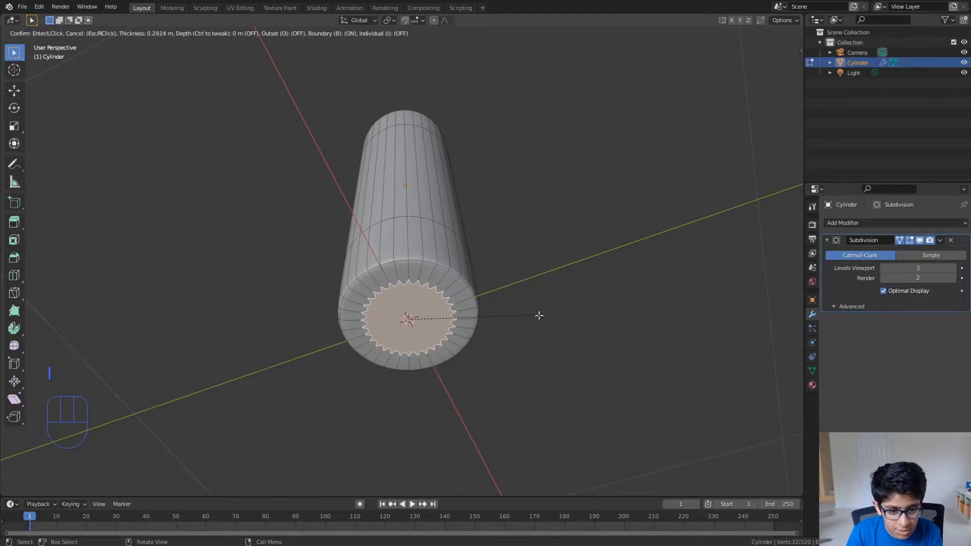
click(484, 329)
key(Tab)
mouse_move(485, 329)
middle_down()
mouse_move(481, 340)
mouse_move(455, 340)
mouse_move(466, 329)
middle_up()
key(Tab)
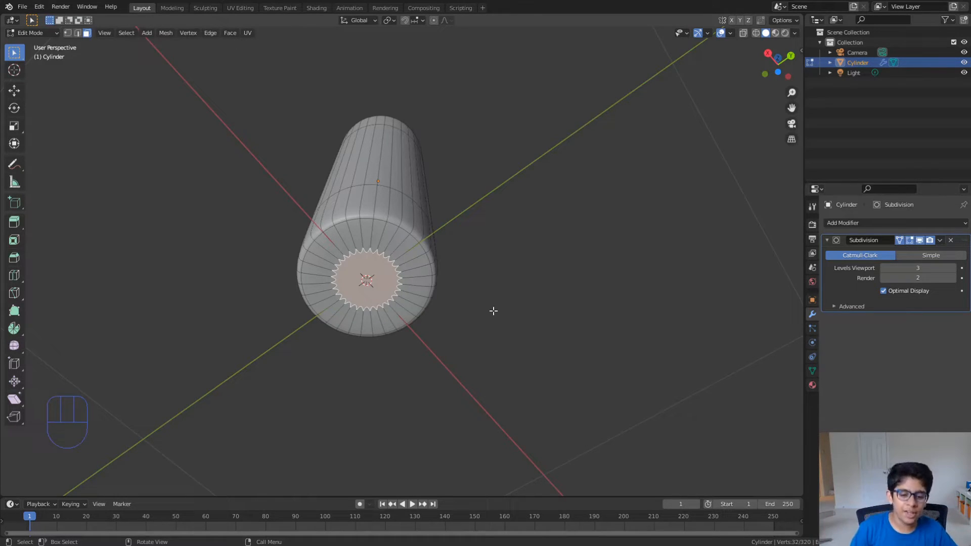
middle_drag(471, 269, 436, 261)
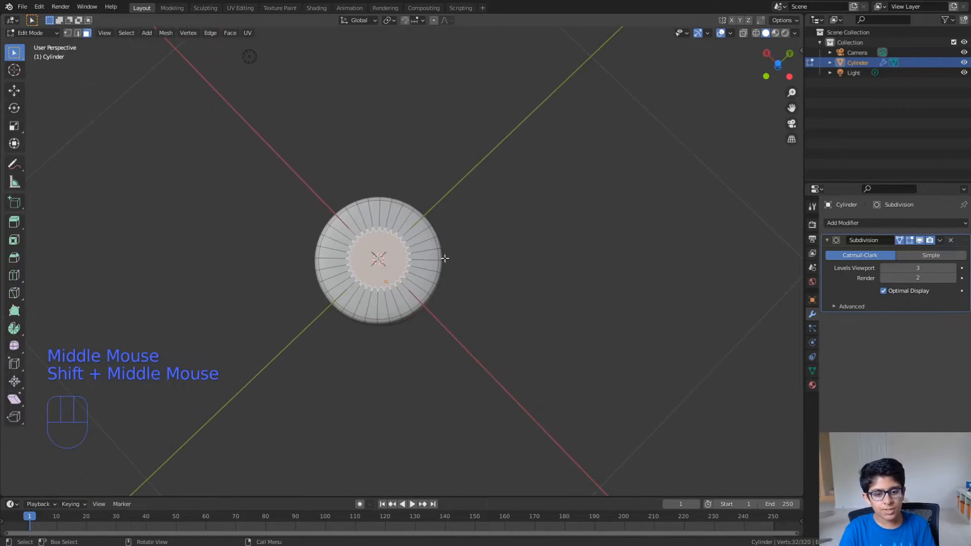
- Examine the smoothed bottle in Object Mode from several sides and distances
key(Tab)
scroll(448, 305, down, 3)
middle_drag(479, 236, 450, 352)
scroll(447, 343, up, 2)
scroll(447, 342, up, 2)
scroll(481, 350, down, 3)
scroll(450, 353, up, 1)
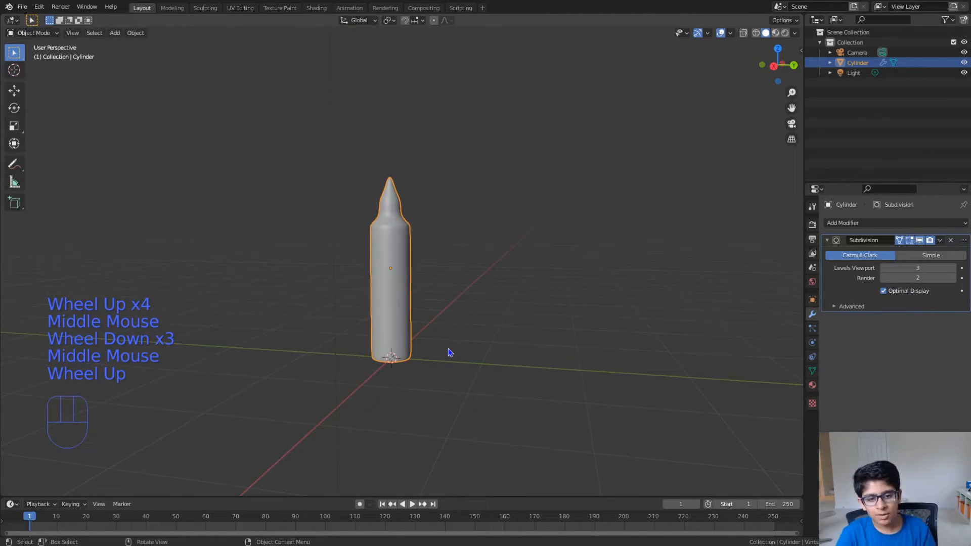
scroll(448, 351, up, 2)
scroll(457, 351, down, 2)
mouse_move(457, 351)
middle_down()
mouse_move(499, 360)
mouse_move(471, 364)
middle_up()
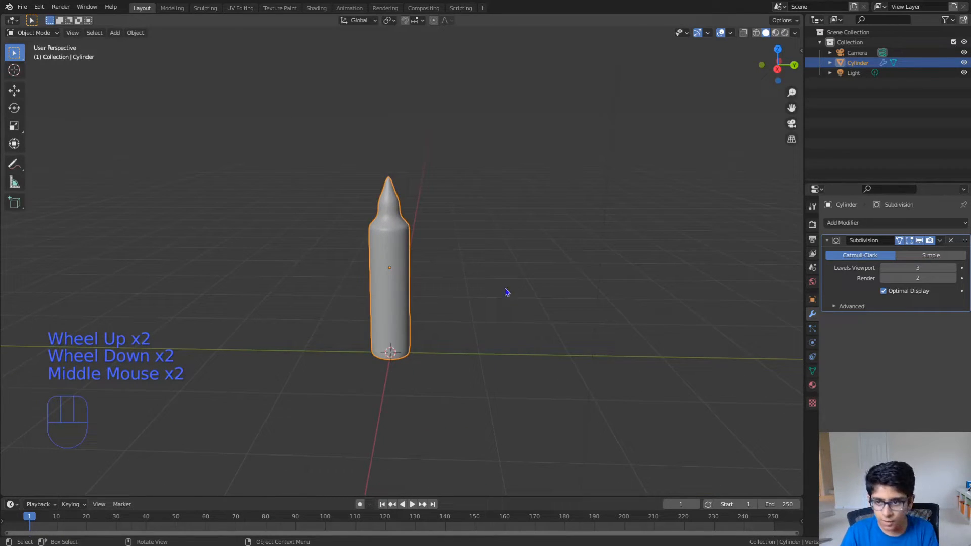
- Switch the viewport to Material Preview shading and move the bottle along the negative Y axis, away from the origin
click(775, 33)
shift+middle_drag(386, 356, 398, 358)
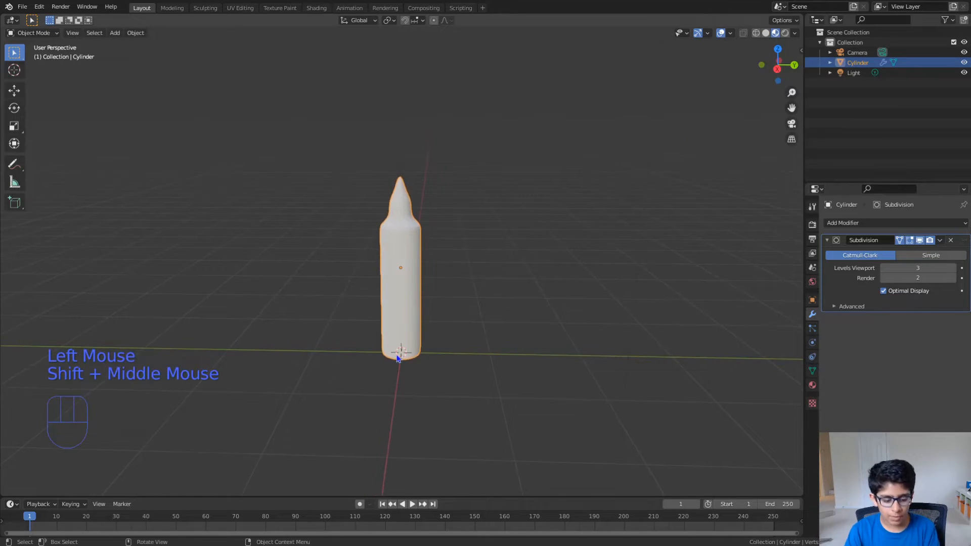
key(g)
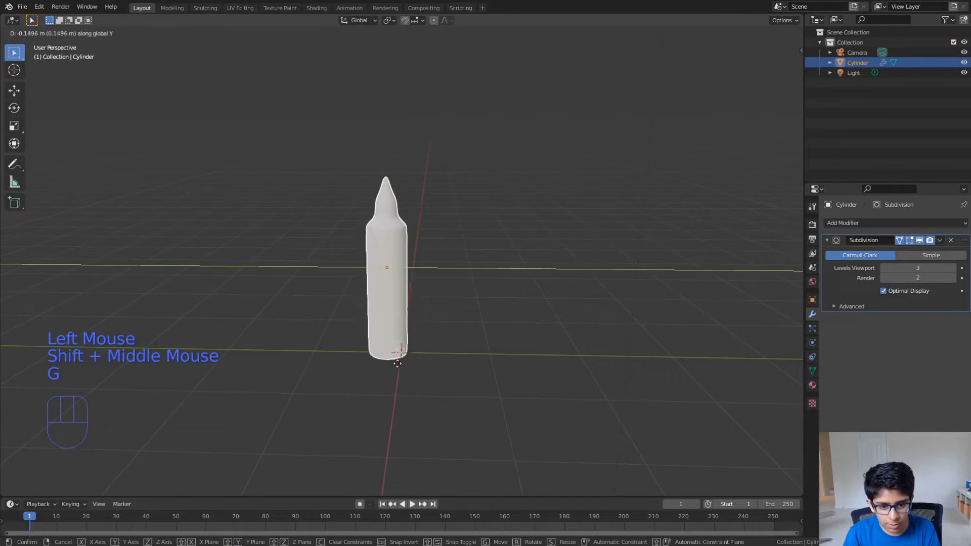
click(370, 366)
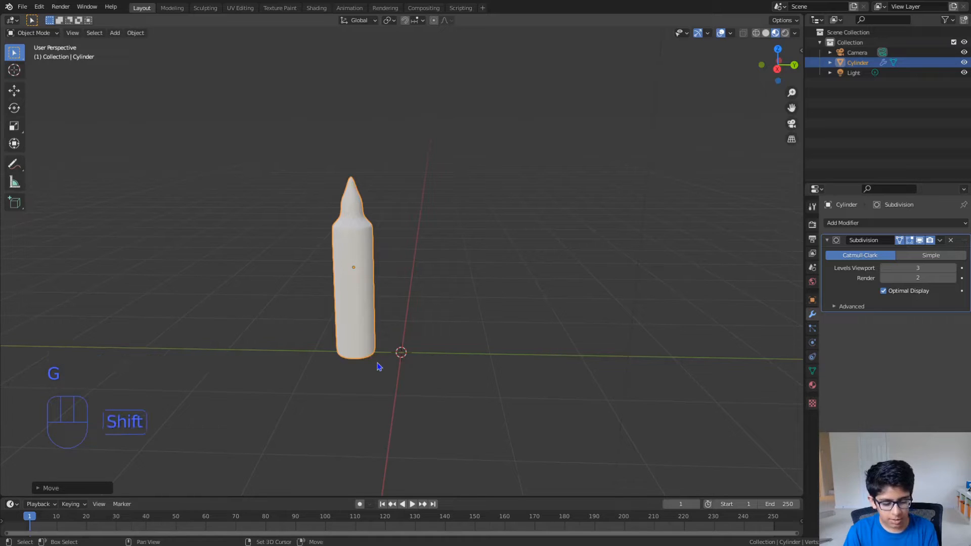
- Duplicate the bottle along the Y axis and place the copy on the other side of the origin
key(shift+d)
key(y)
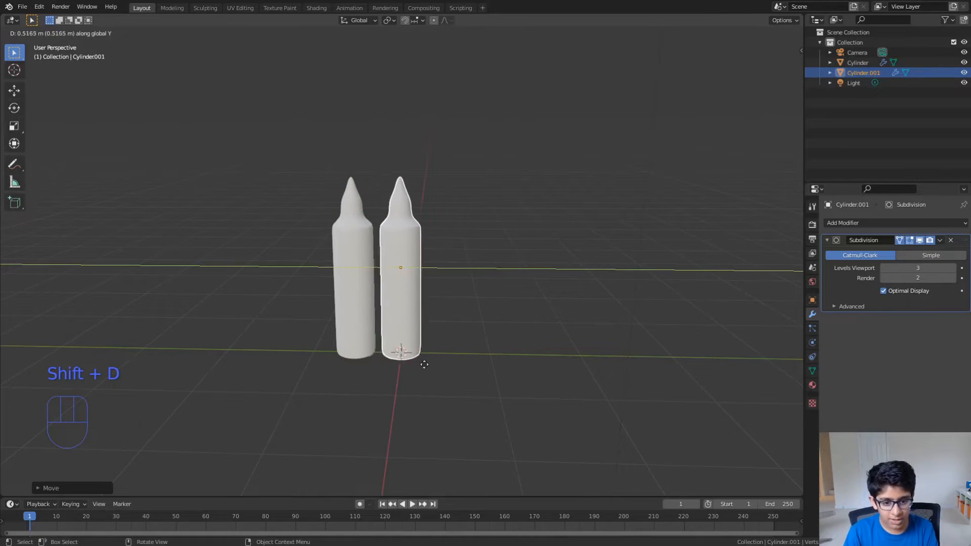
click(472, 371)
middle_drag(477, 374, 466, 361)
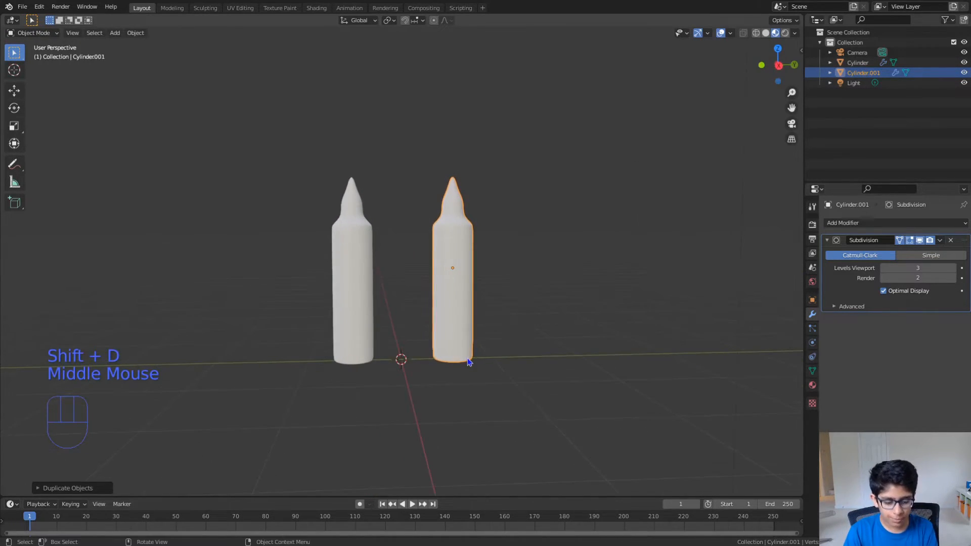
- Move each of the two bottles closer to the origin along the Y axis so they stand nearer together
key(g)
click(443, 361)
click(356, 324)
key(f)
key(g)
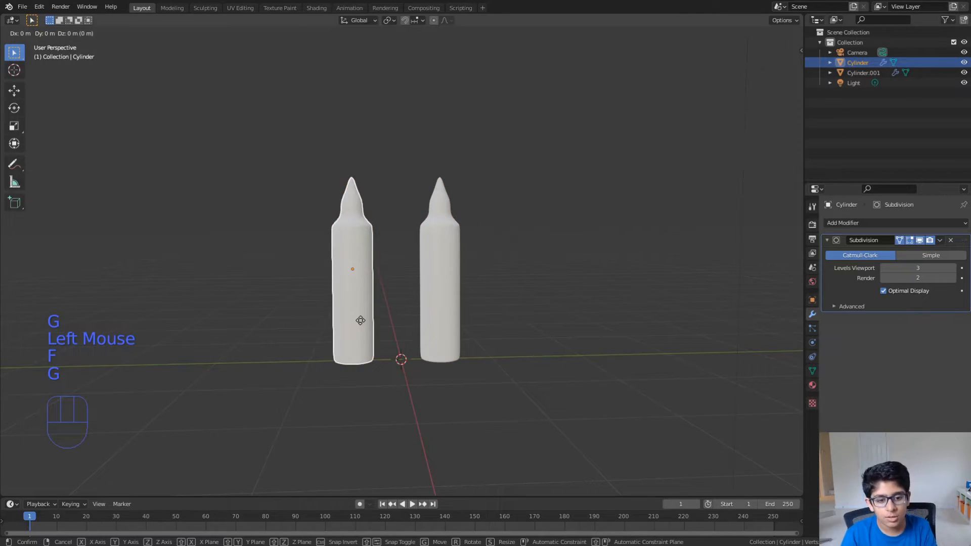
click(368, 320)
mouse_move(441, 362)
middle_down()
mouse_move(427, 356)
mouse_move(444, 336)
mouse_move(442, 362)
mouse_move(425, 350)
mouse_move(444, 346)
middle_up()
scroll(427, 354, up, 3)
scroll(448, 314, down, 4)
scroll(435, 358, up, 1)
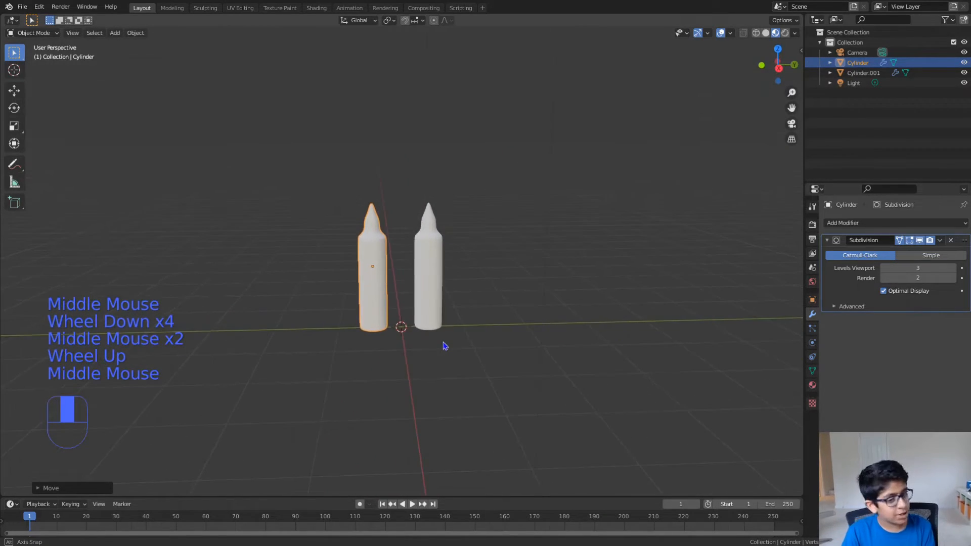
scroll(444, 346, down, 1)
- Add a circle mesh at the origin beneath the bottles and expand its Add Circle settings
key(shift+a)
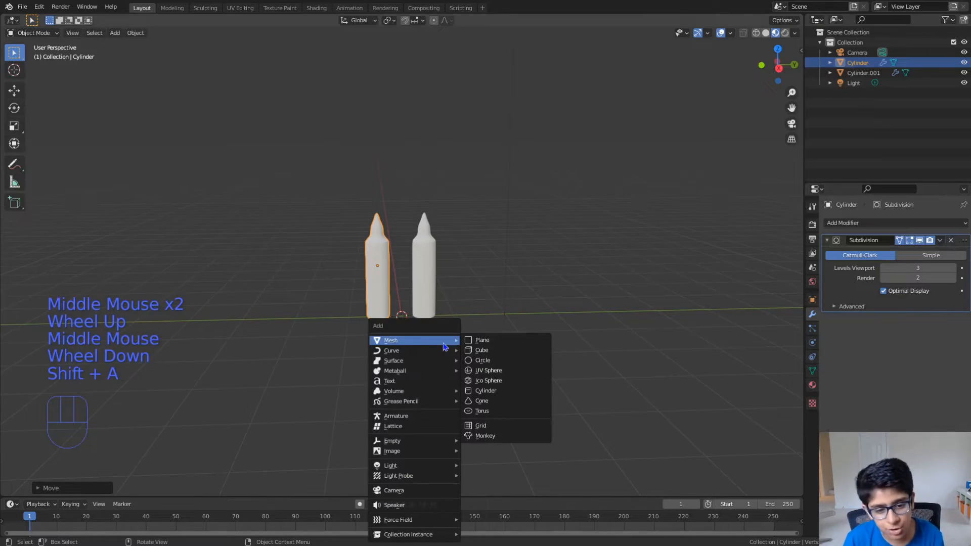
click(481, 360)
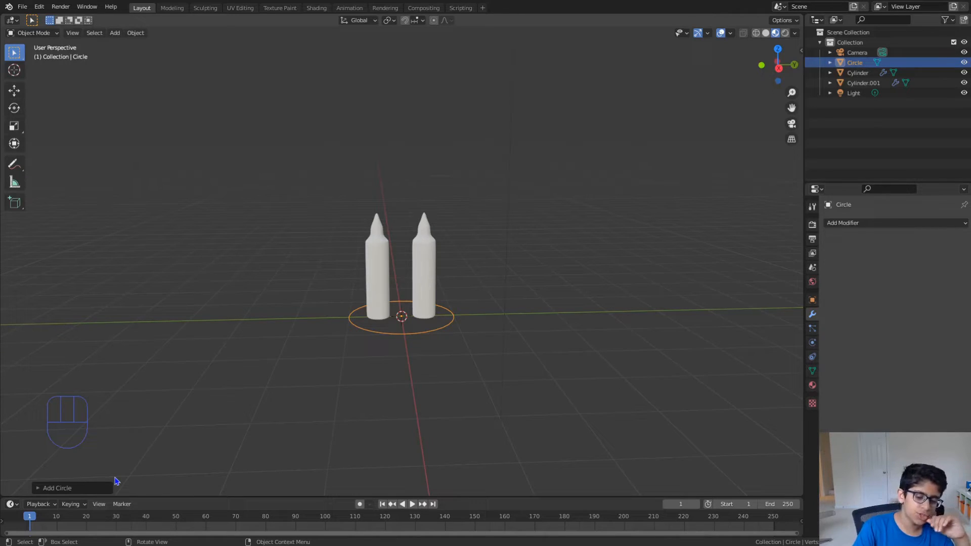
click(44, 489)
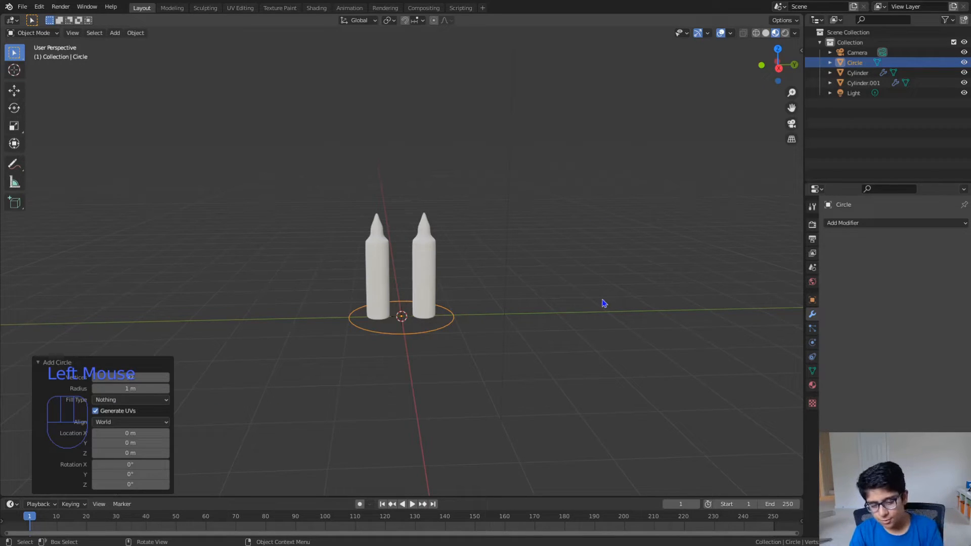
- Show the viewport sidebar and turn off the Screencast Keys display
key(n)
click(706, 46)
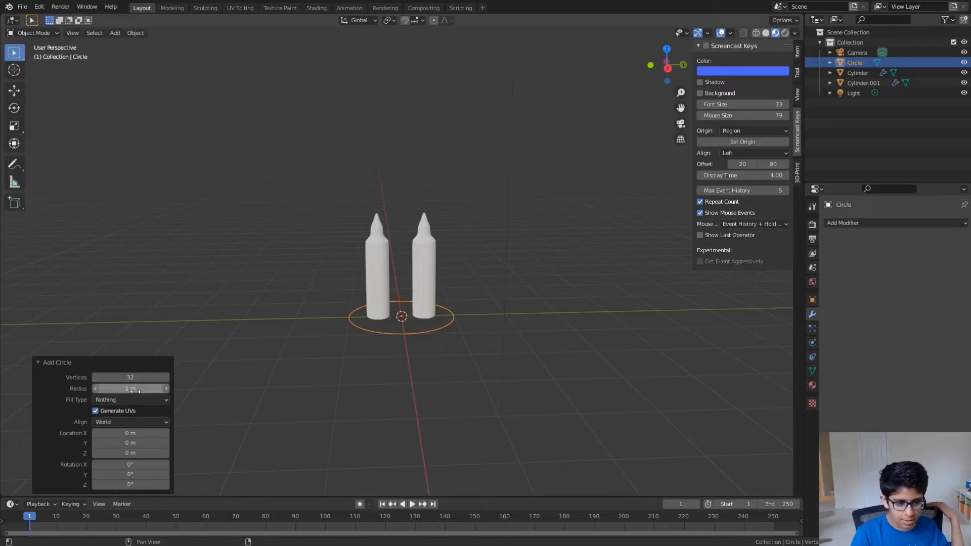
- Set the new circle's radius to 1.13 m and its fill type to N-Gon, and deselect it
mouse_move(134, 390)
mouse_down()
mouse_move(170, 392)
mouse_move(144, 392)
mouse_up()
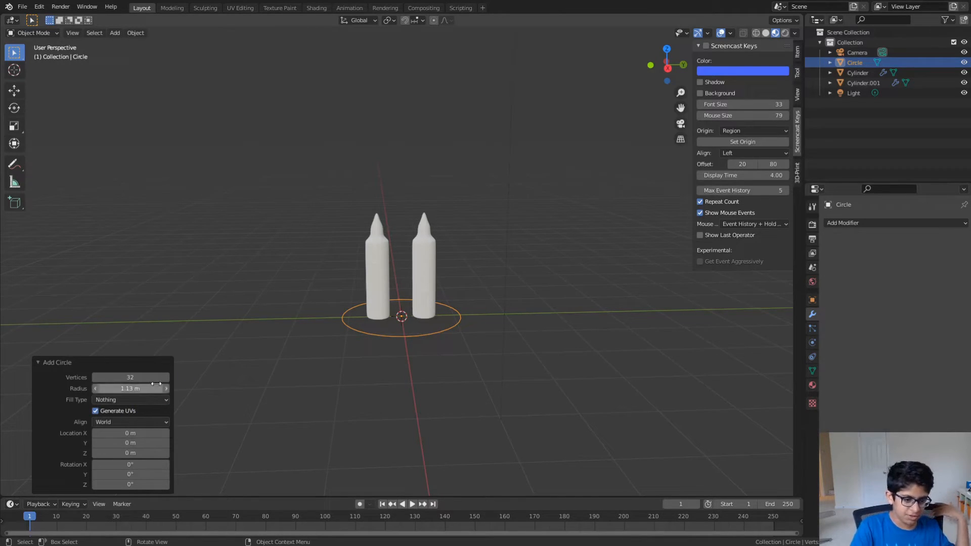
click(125, 401)
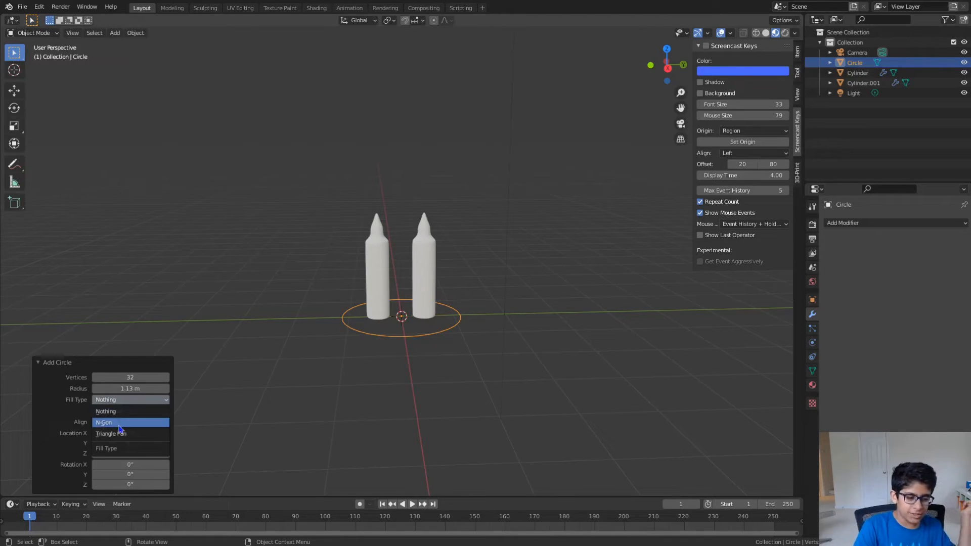
click(117, 423)
click(122, 401)
click(111, 434)
click(118, 402)
click(116, 423)
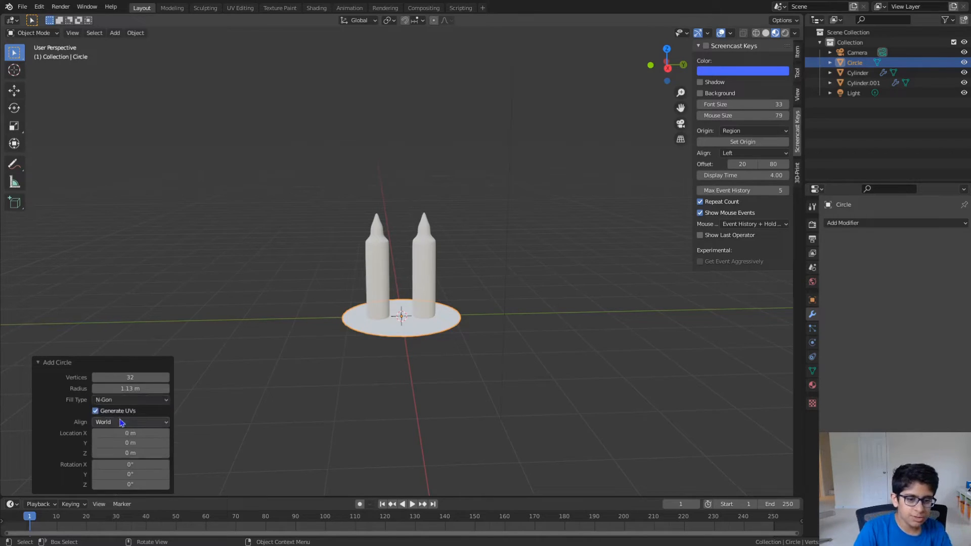
click(296, 351)
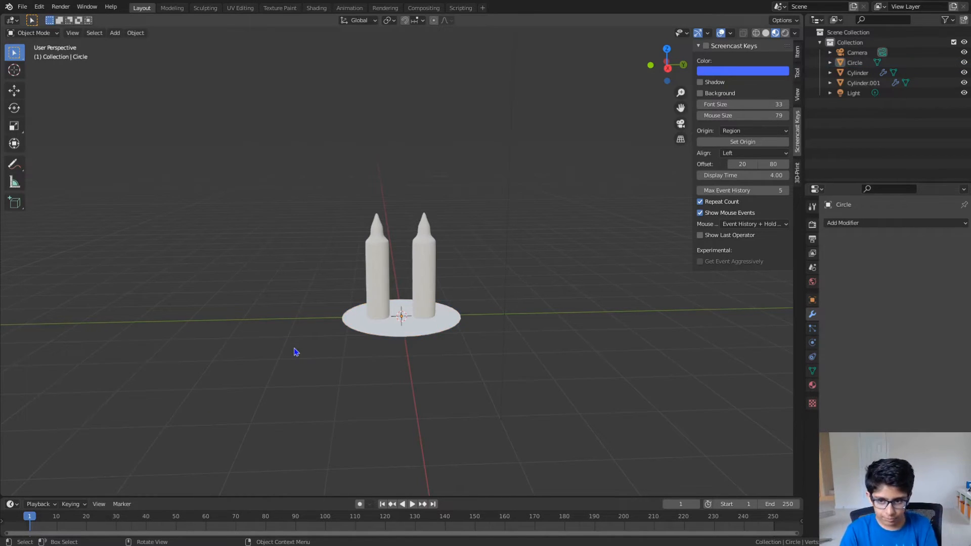
- Turn on the Screencast Keys display and hide the viewport sidebar
click(706, 46)
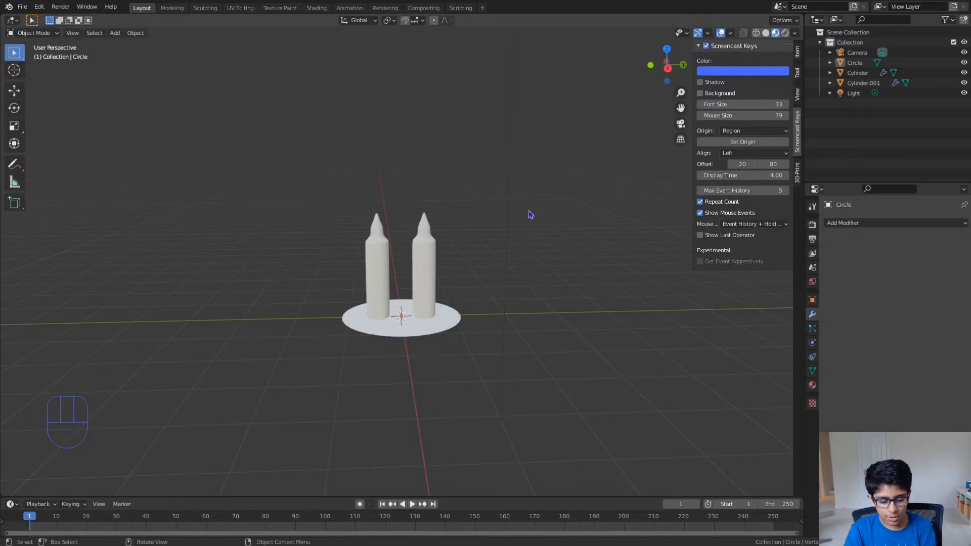
key(n)
scroll(541, 243, up, 2)
shift+middle_drag(541, 263, 472, 271)
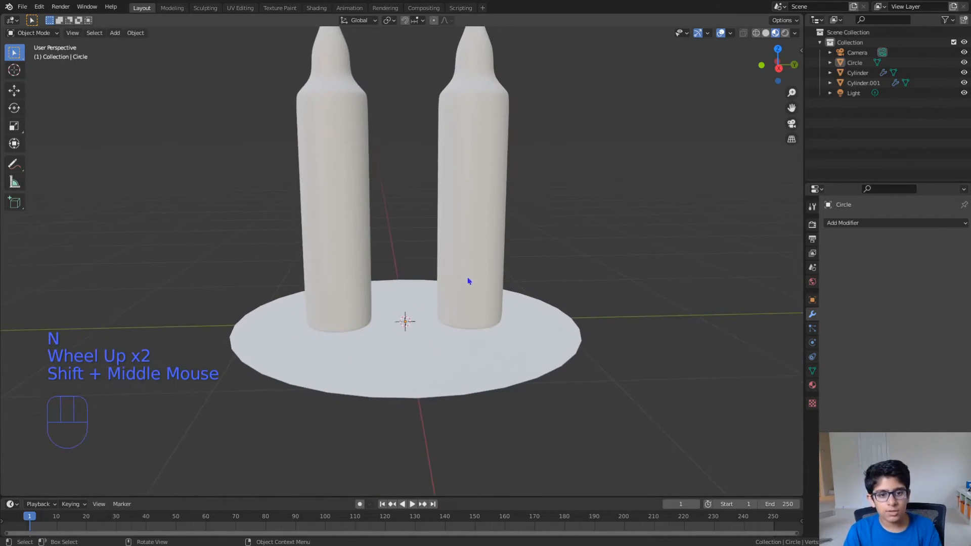
- Select the base circle and enter Edit Mode with edge selection, using solid viewport shading
click(278, 232)
click(379, 233)
click(356, 239)
click(439, 246)
drag(425, 299, 387, 305)
click(337, 302)
click(460, 283)
click(435, 357)
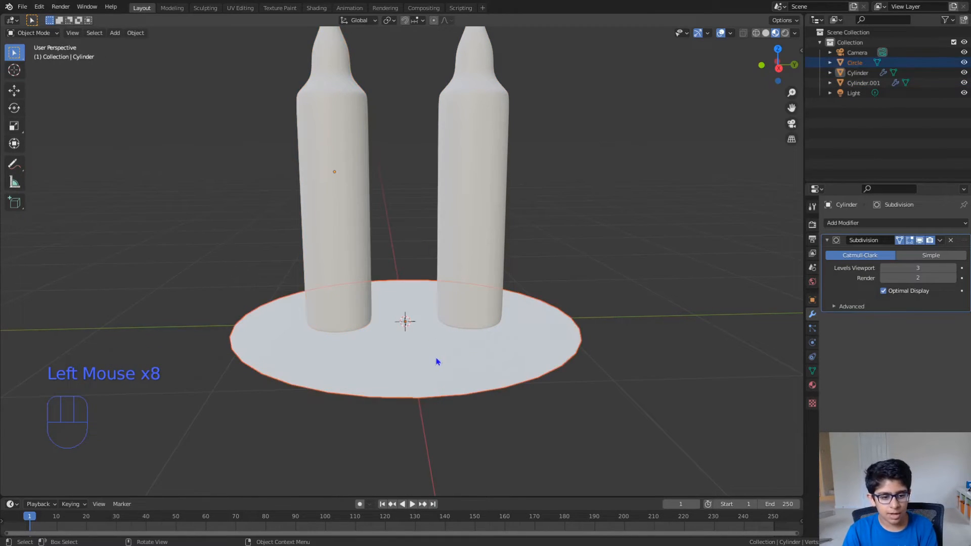
scroll(436, 357, up, 3)
middle_drag(436, 357, 597, 229)
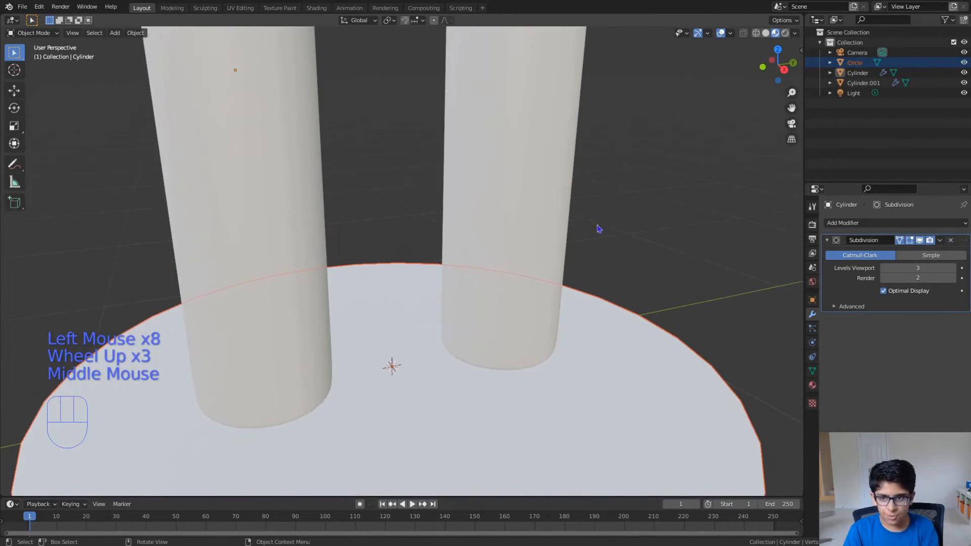
click(766, 33)
key(Tab)
scroll(546, 430, down, 2)
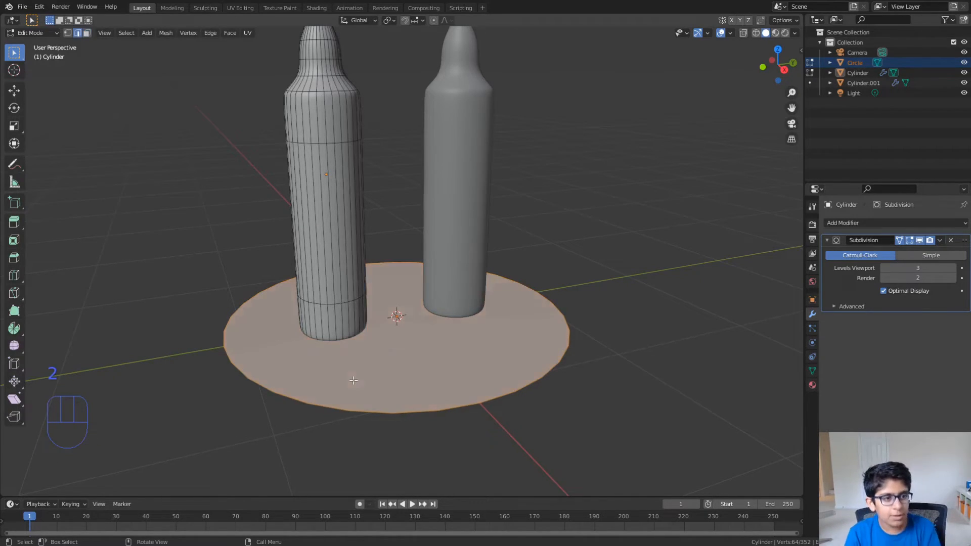
key(2)
alt+click(299, 401)
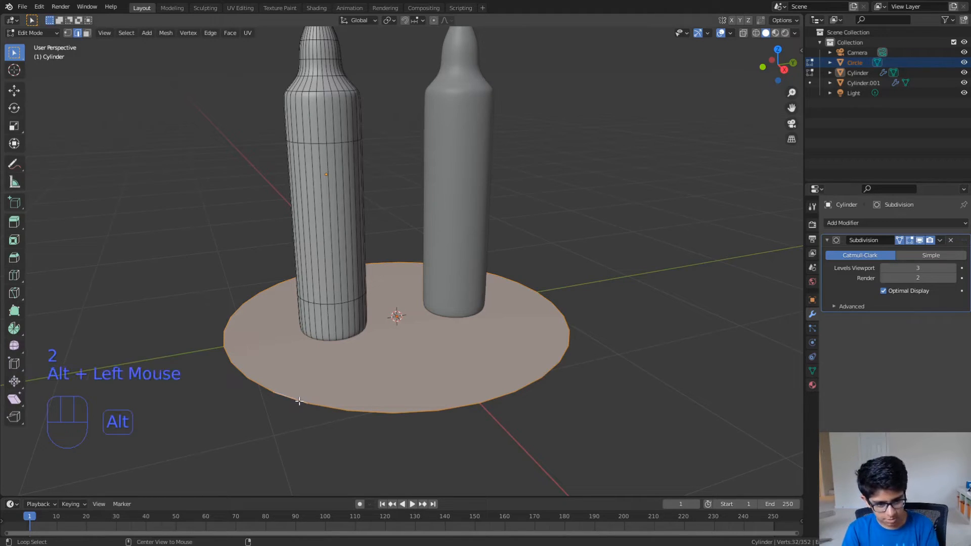
alt+click(298, 401)
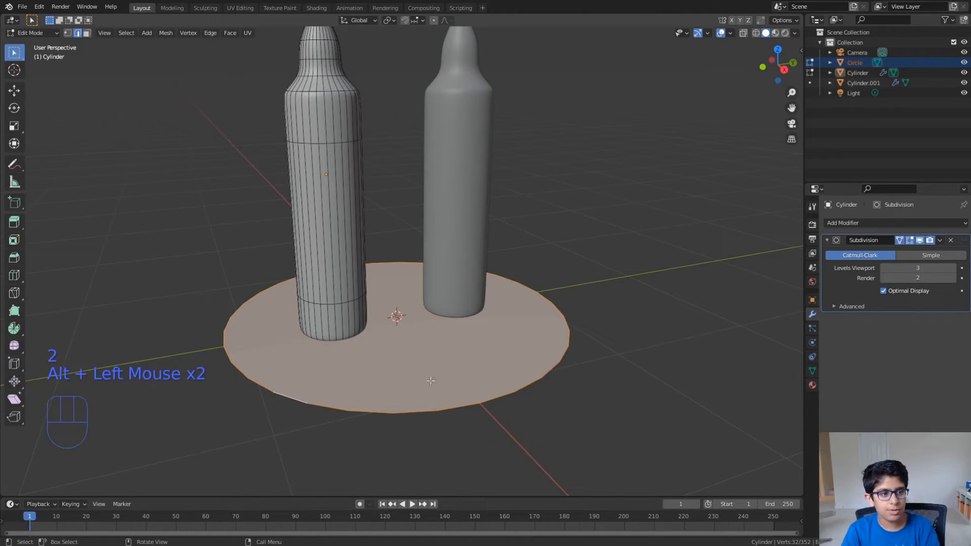
key(e)
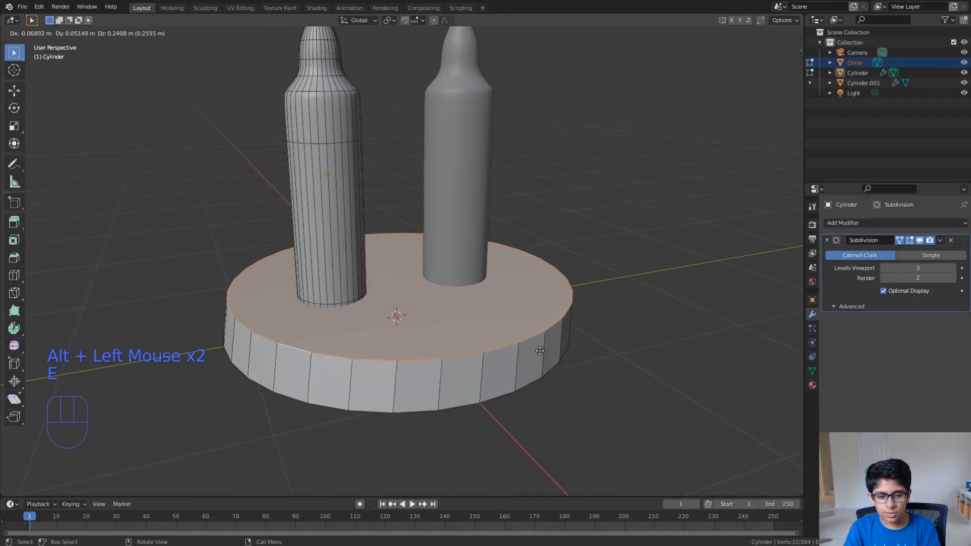
right_click(538, 384)
key(ctrl+z)
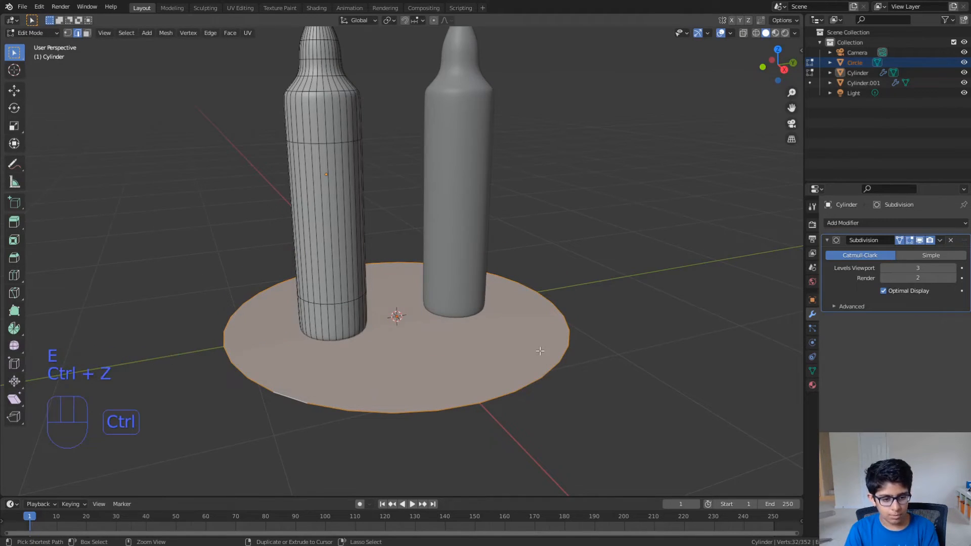
- Select the circle's outer edge loop, inset its face by about 0.116 m, and scale the inner face down slightly
click(226, 355)
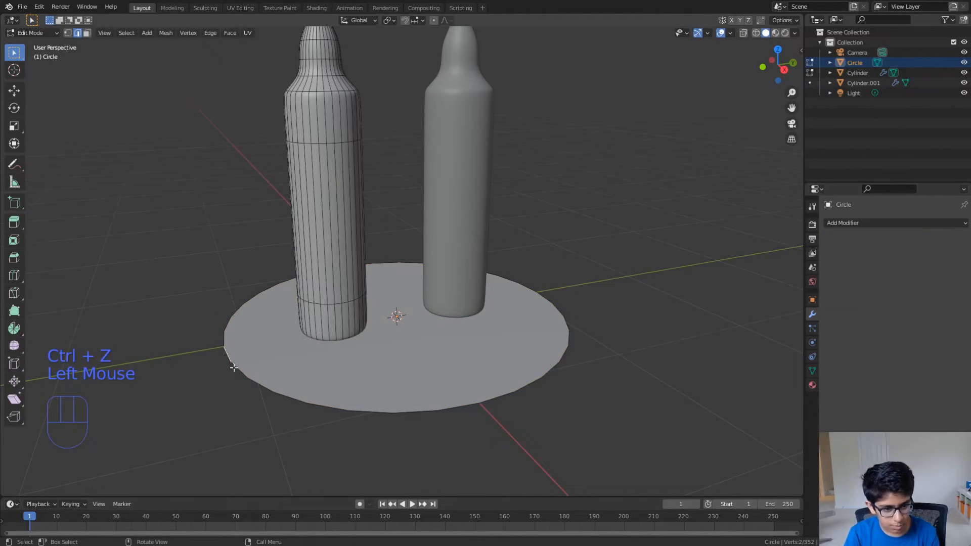
alt+click(237, 368)
middle_drag(556, 354, 615, 382)
key(i)
click(588, 339)
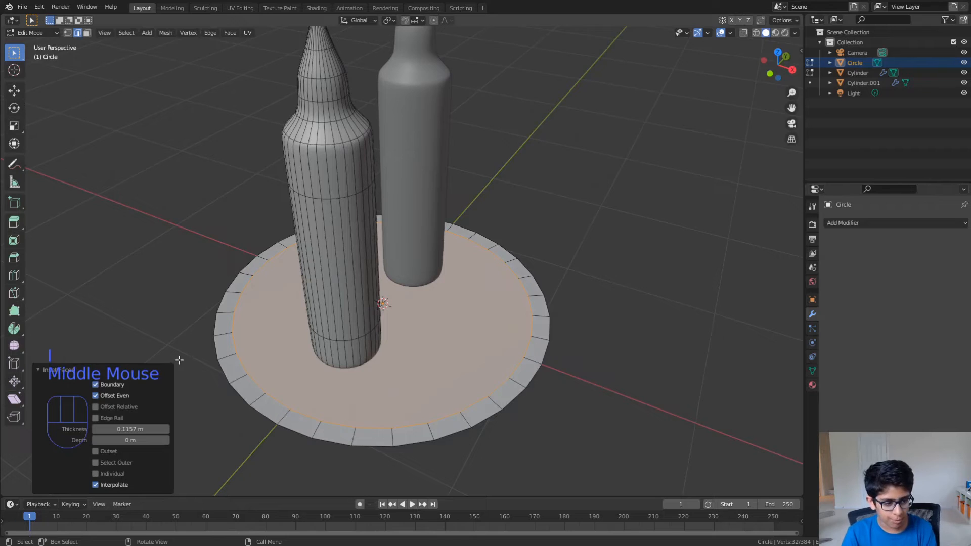
click(38, 371)
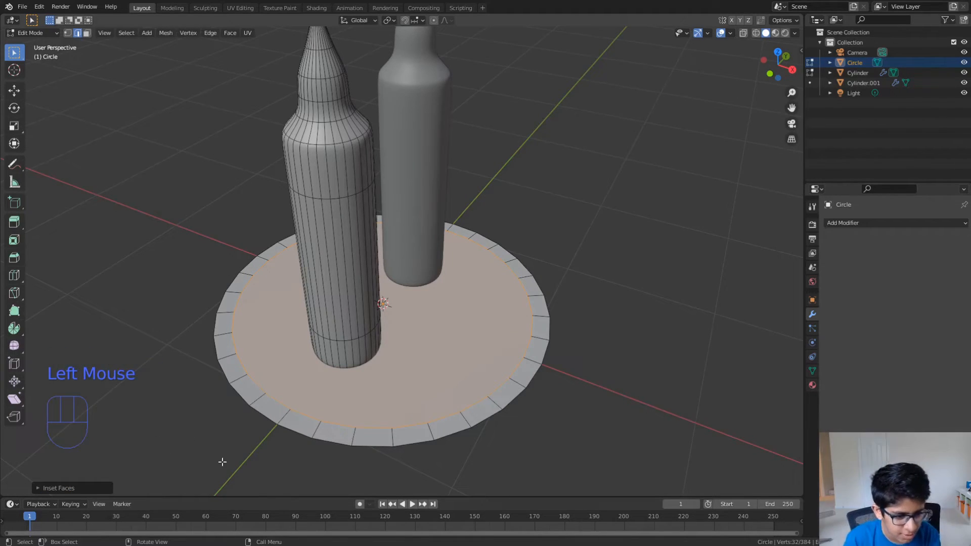
scroll(342, 425, up, 3)
scroll(328, 430, down, 4)
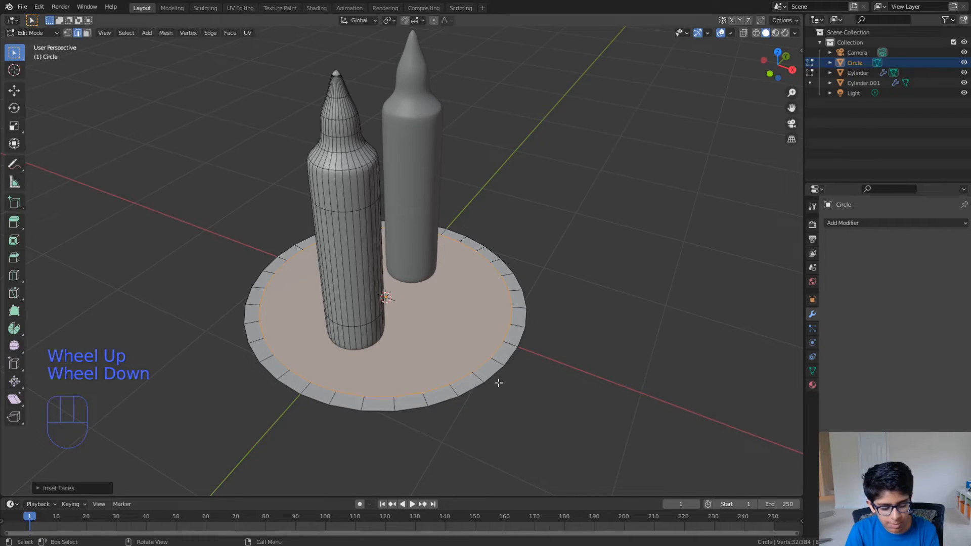
key(s)
click(482, 378)
- Raise the circle's outer edge loop slightly along the Z axis to form a shallow plate with a sloped rim
mouse_move(477, 379)
middle_down()
mouse_move(388, 388)
mouse_move(411, 392)
mouse_move(462, 368)
mouse_move(494, 386)
mouse_move(496, 373)
middle_up()
alt+click(399, 403)
key(g)
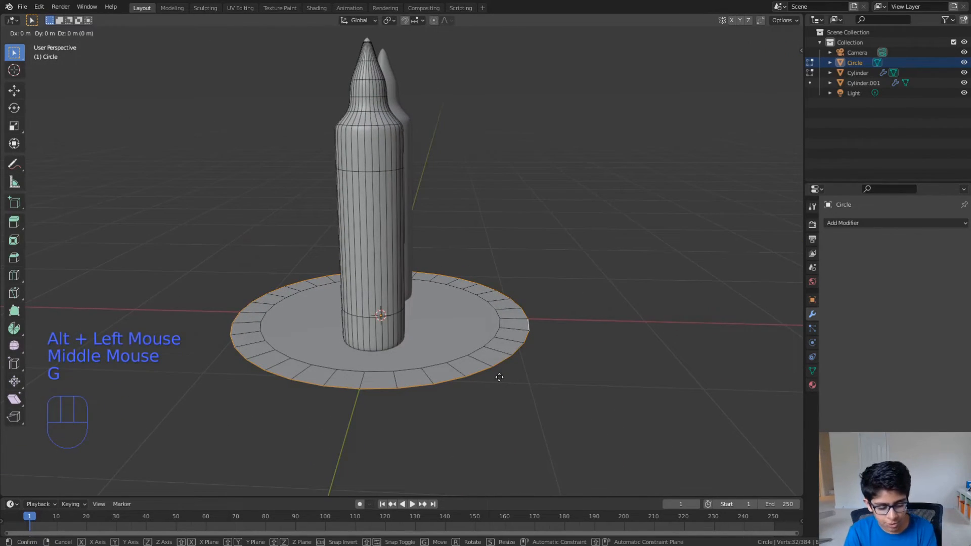
key(z)
click(502, 363)
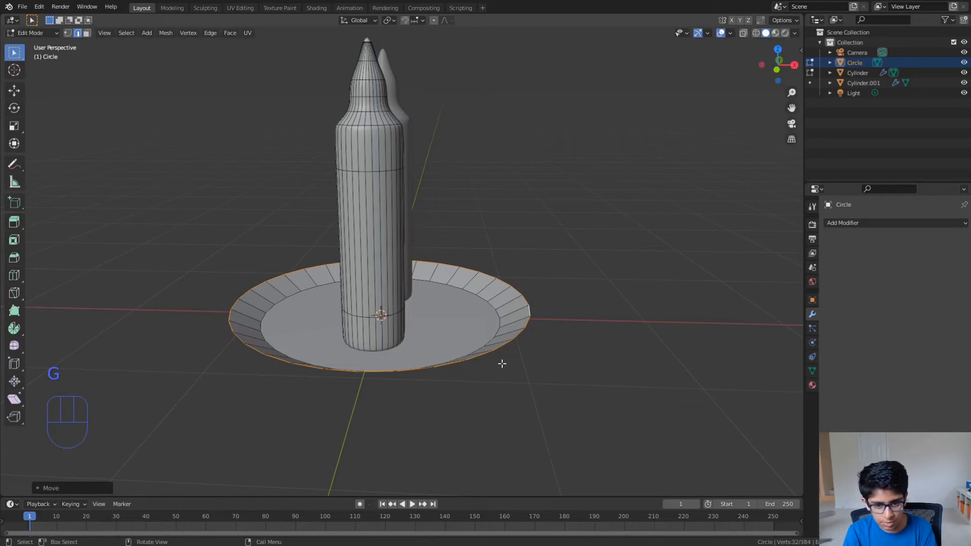
- Return to Object Mode, shade the plate smooth, and set the viewport to material preview shading
key(Tab)
right_click(577, 371)
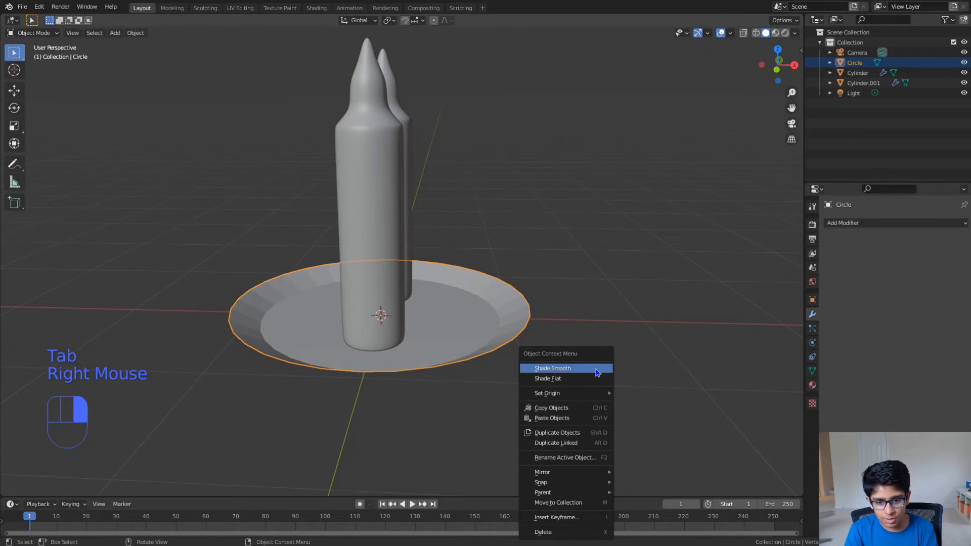
click(597, 373)
middle_drag(595, 370, 517, 389)
middle_drag(424, 392, 494, 362)
click(776, 33)
middle_drag(548, 238, 489, 303)
- Create a new material for the bottle on the positive Y side with a mustard-yellow base color
click(812, 385)
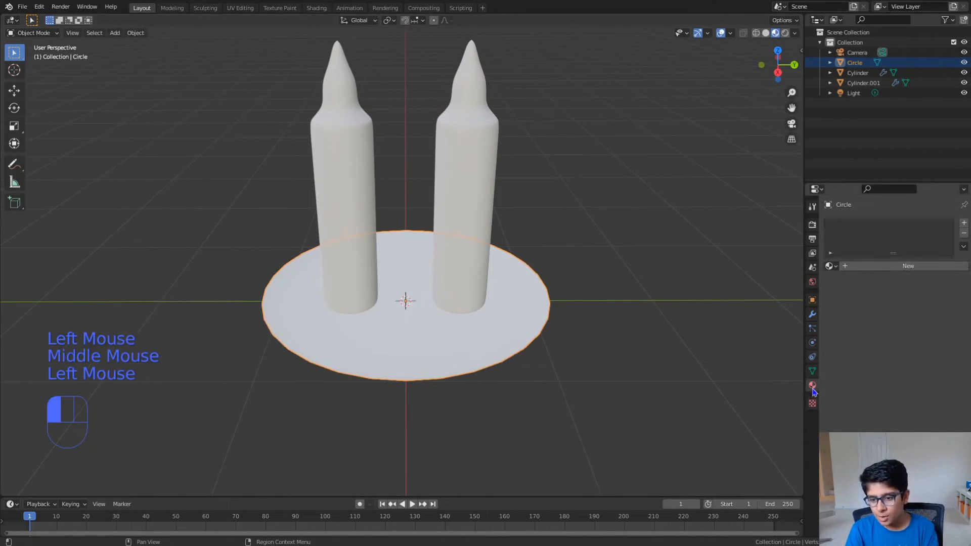
double_click(471, 266)
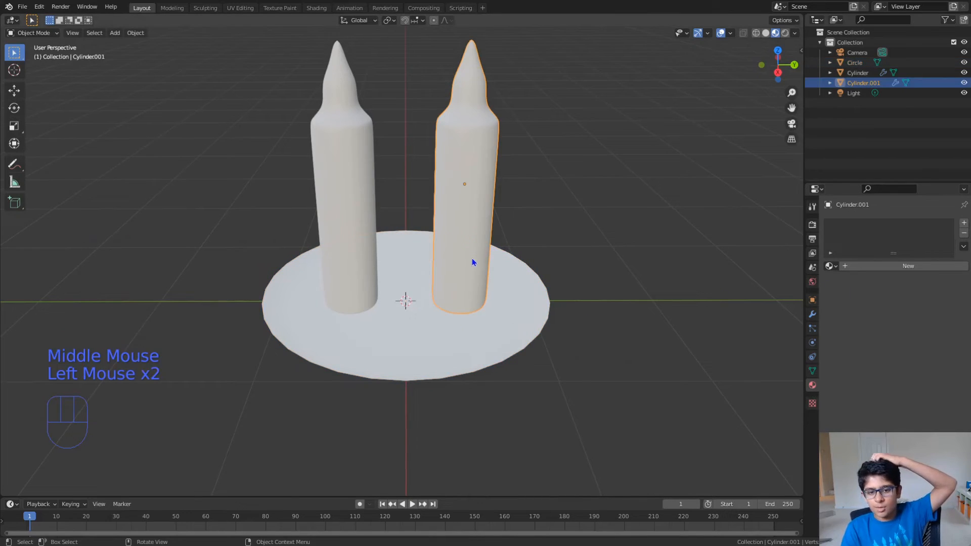
click(909, 267)
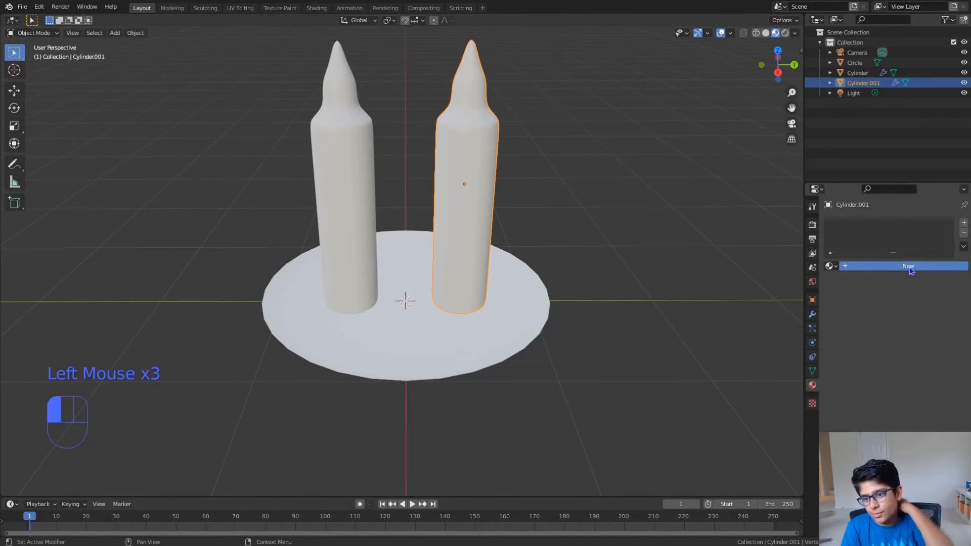
click(912, 370)
drag(908, 288, 886, 286)
- Create a new material for the other bottle with a red base color of hue 0.999, saturation 0.986, value 0.800
click(360, 270)
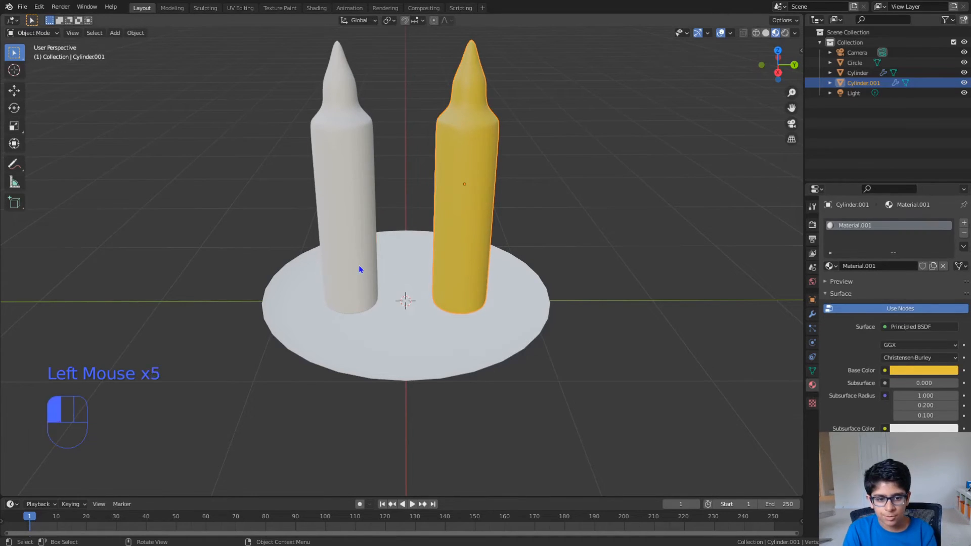
click(910, 267)
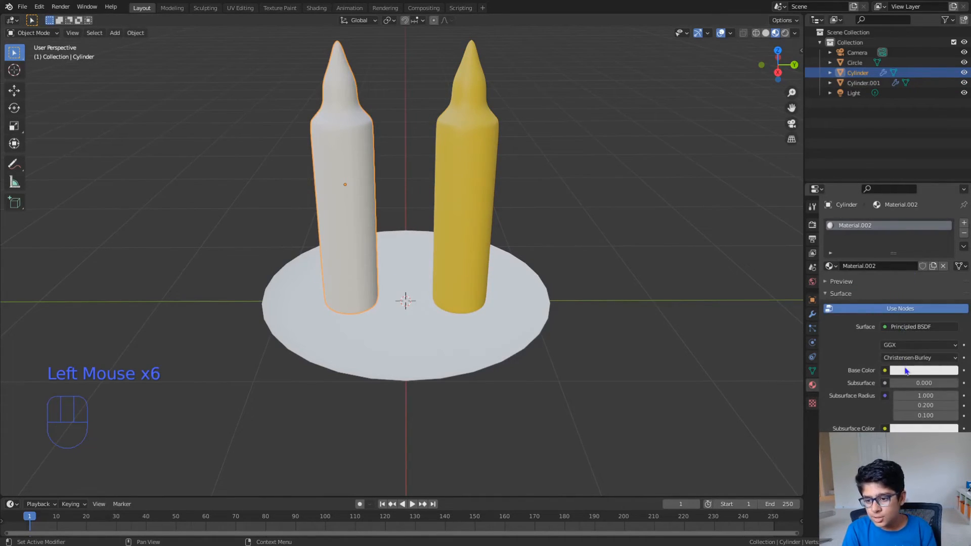
click(904, 369)
drag(906, 265, 906, 295)
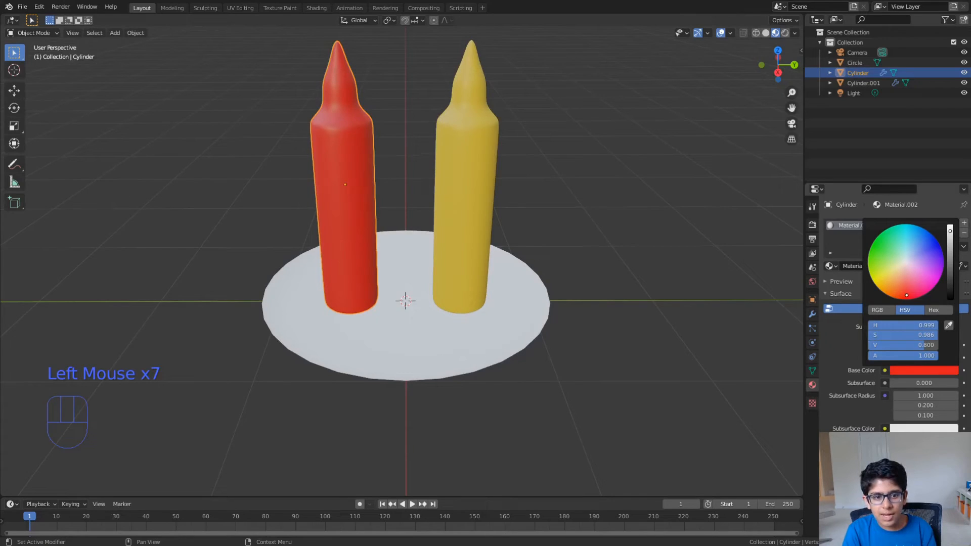
- Add a new material with the default white base color to the plate
click(462, 358)
middle_drag(462, 358, 508, 314)
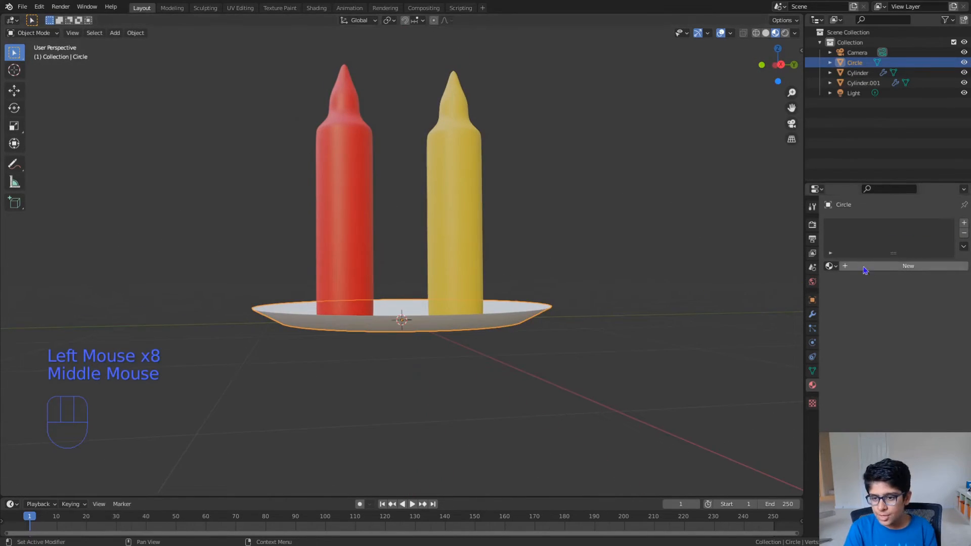
click(862, 267)
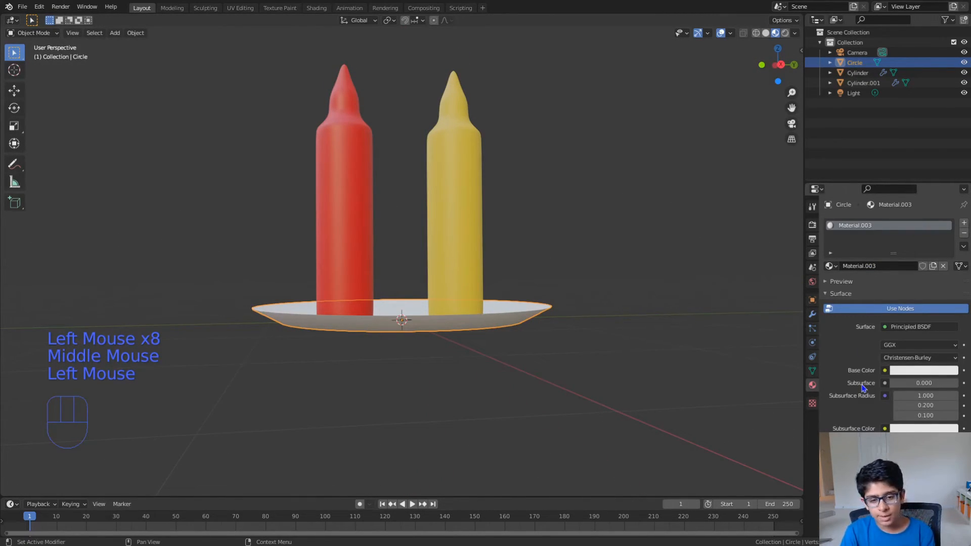
middle_drag(684, 320, 674, 341)
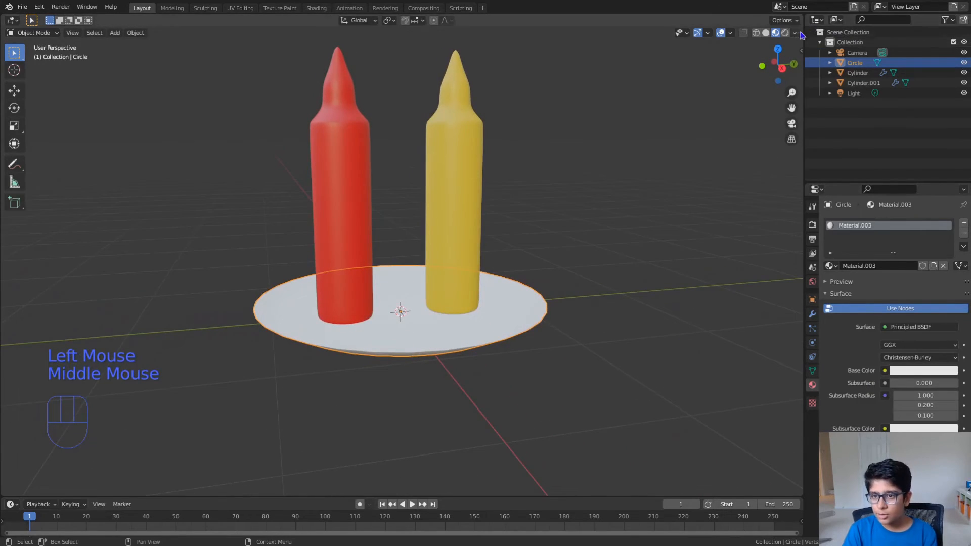
- Review the plate material's surface settings and set the viewport to rendered shading
scroll(923, 310, down, 4)
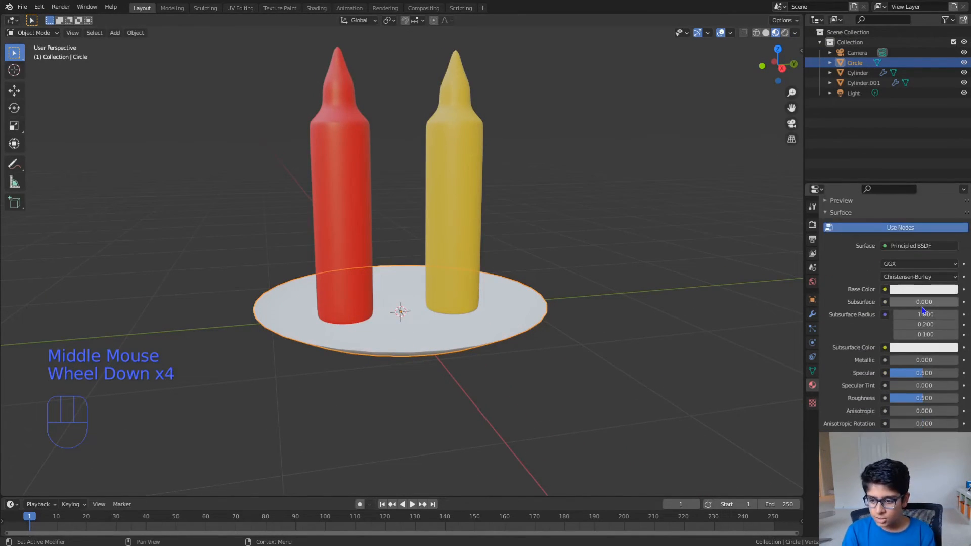
scroll(923, 310, down, 6)
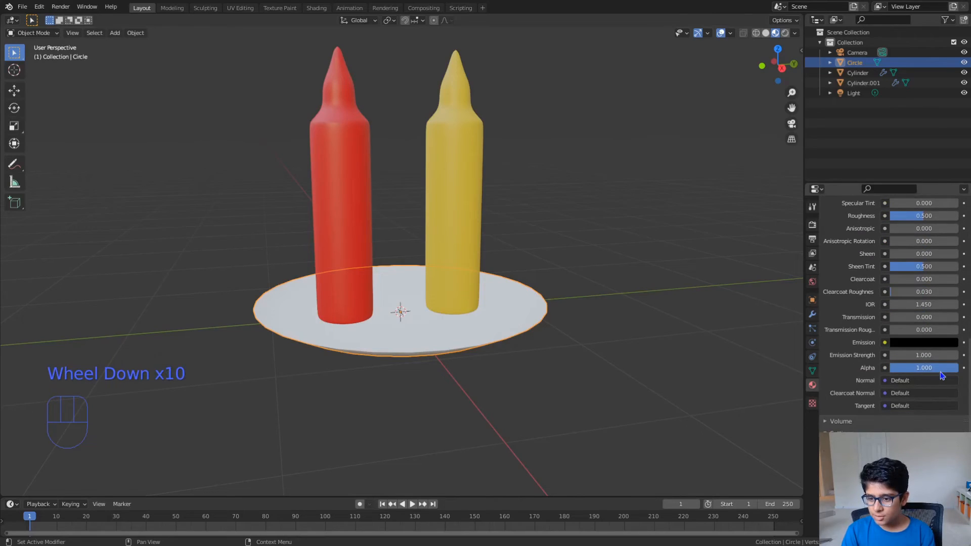
scroll(941, 375, up, 8)
scroll(941, 375, up, 3)
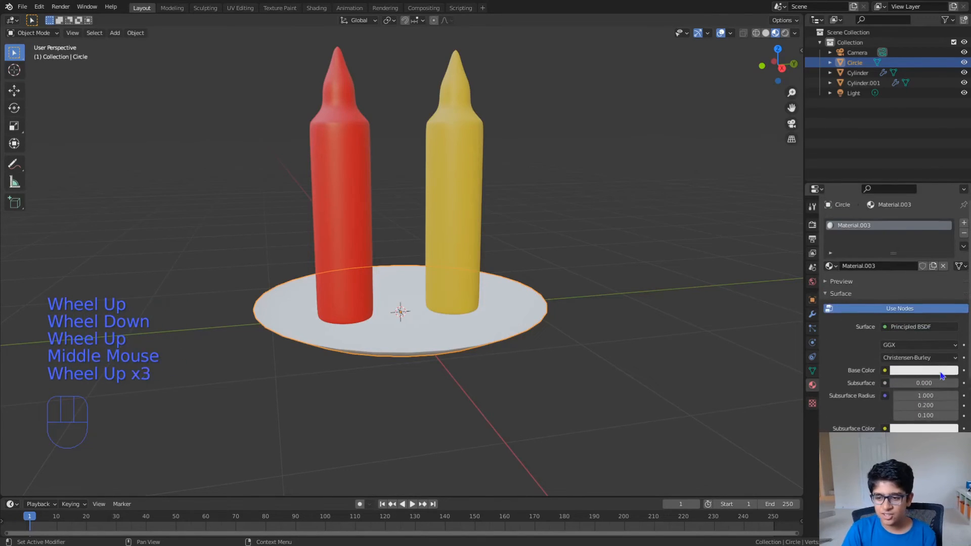
click(784, 33)
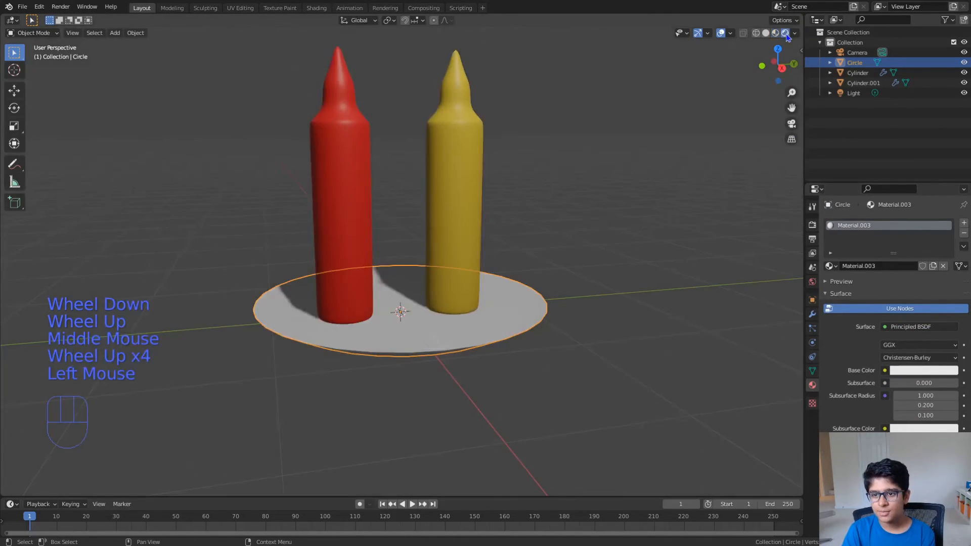
- Slightly lower the roughness of the plate's material
scroll(900, 314, down, 3)
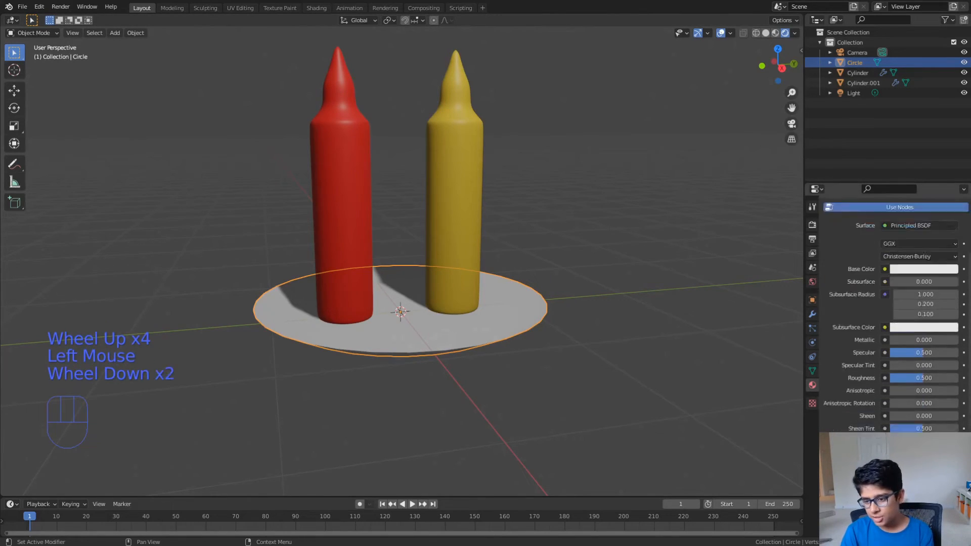
scroll(903, 313, down, 1)
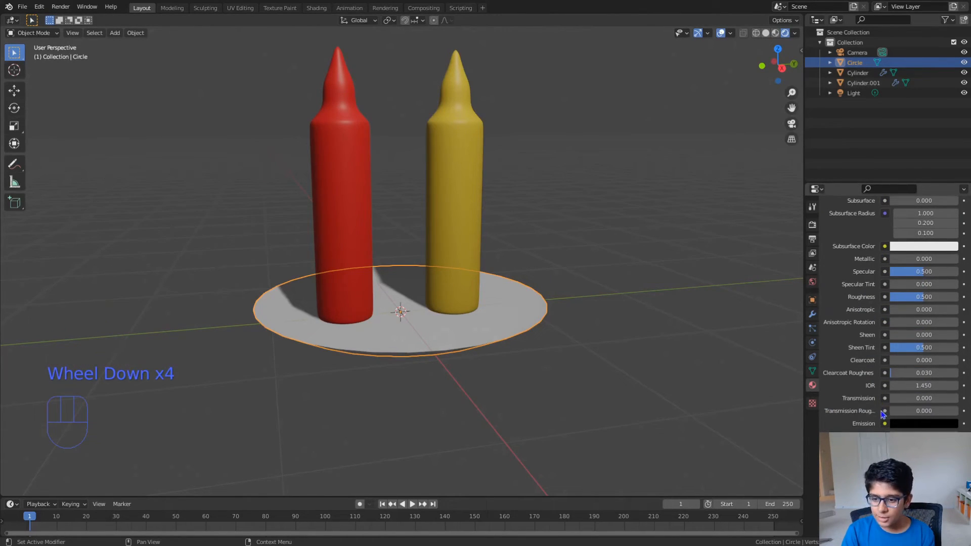
mouse_move(925, 301)
mouse_down()
mouse_move(890, 300)
mouse_move(911, 300)
mouse_up()
- Change the scene's render engine to Cycles
middle_drag(486, 362, 599, 315)
click(812, 224)
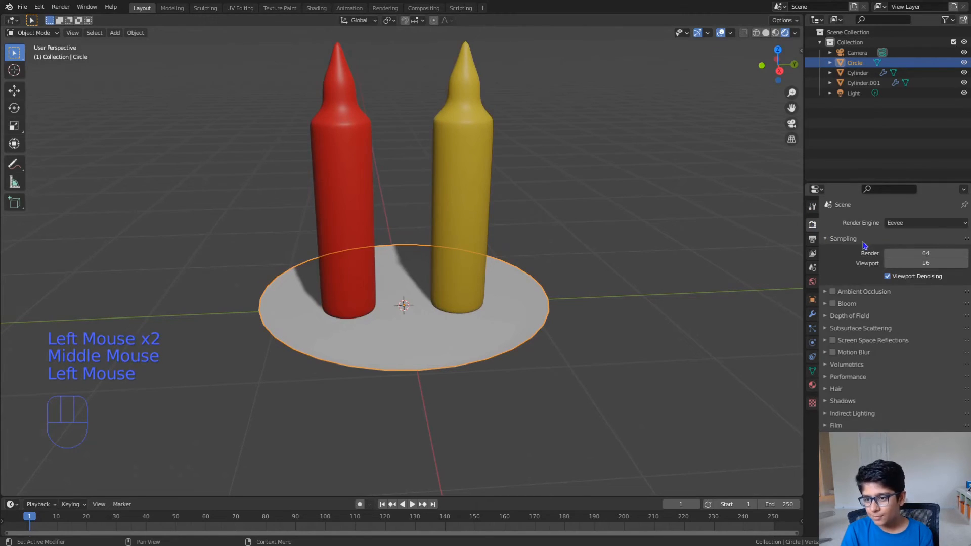
mouse_move(919, 226)
mouse_down()
mouse_move(923, 264)
mouse_move(910, 273)
mouse_up()
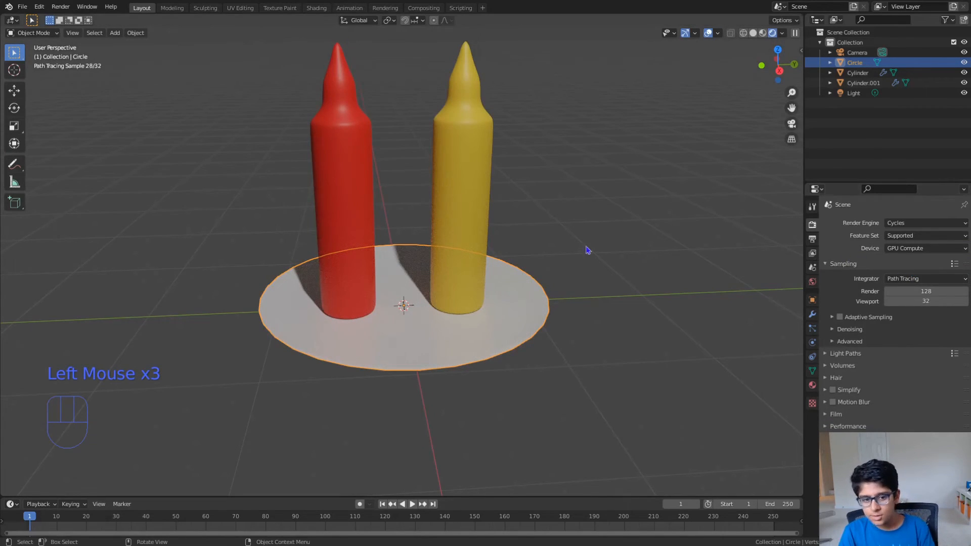
- Look through the camera, select it, and fly it closer so the bottles and plate fill more of the frame
scroll(555, 263, down, 2)
key(KP_0)
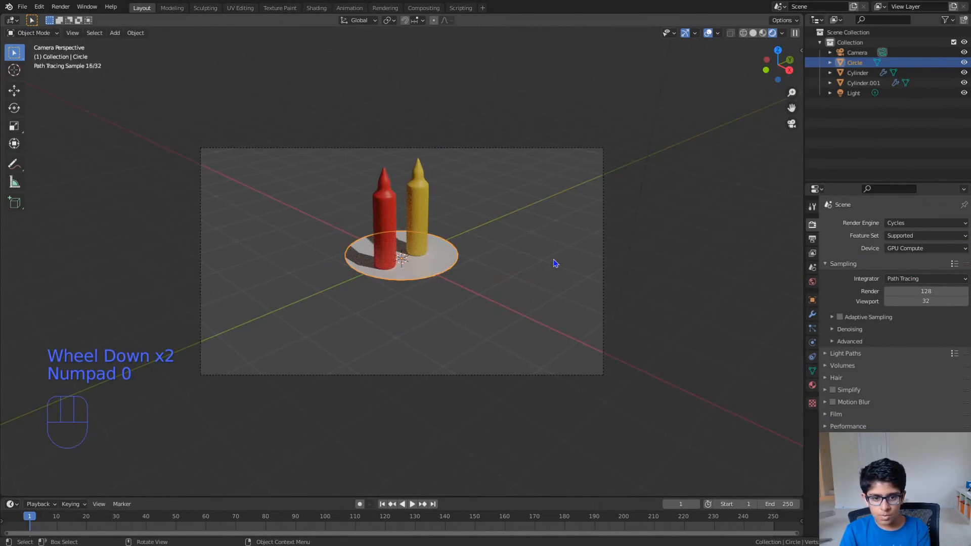
click(389, 151)
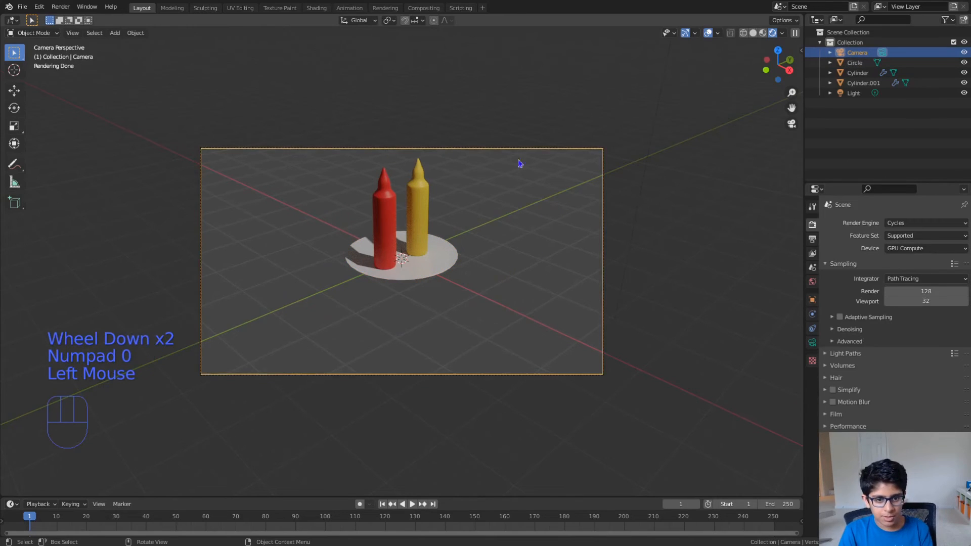
key(shift+grave)
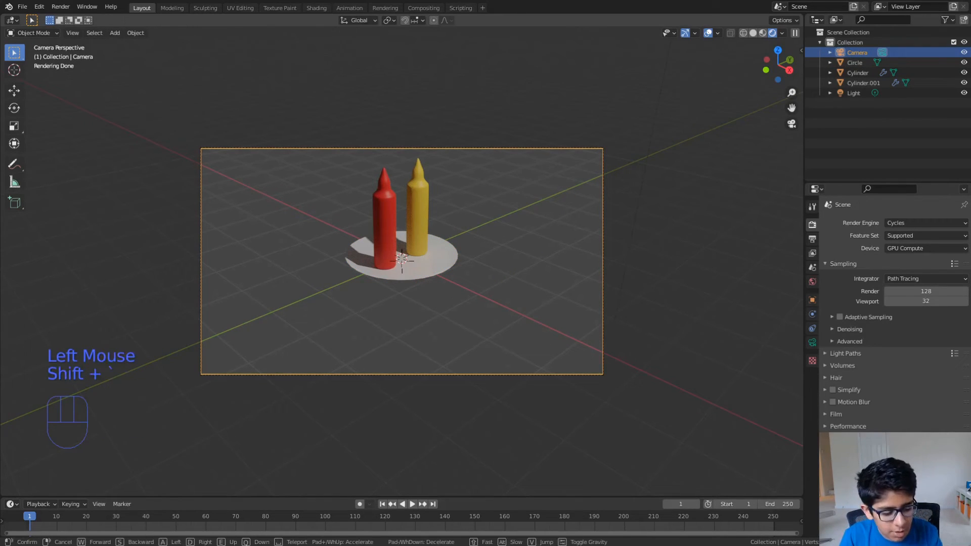
key(w)
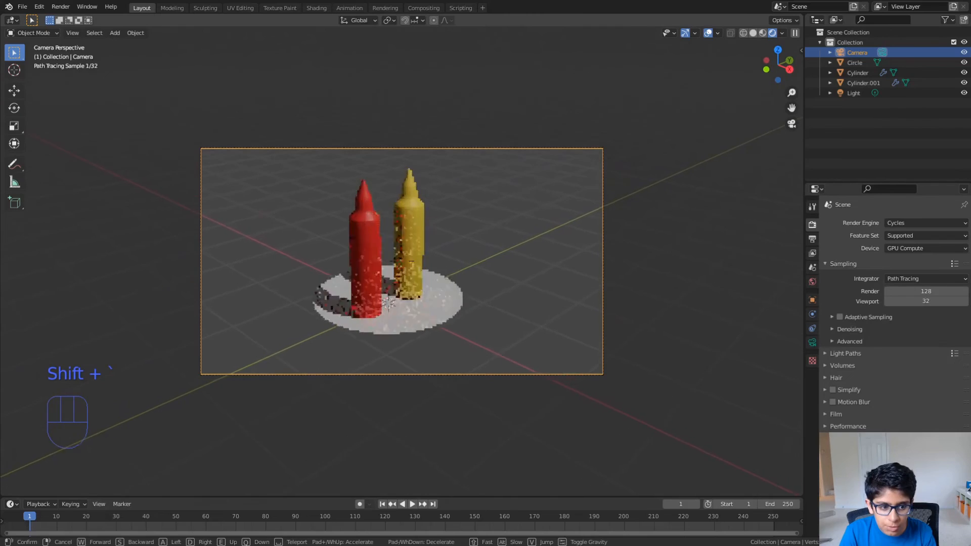
key(s)
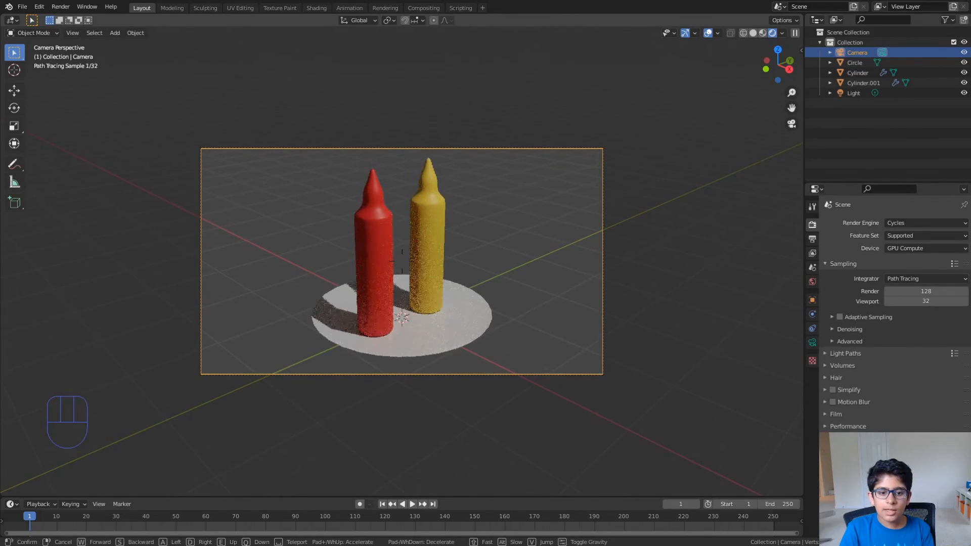
click(402, 261)
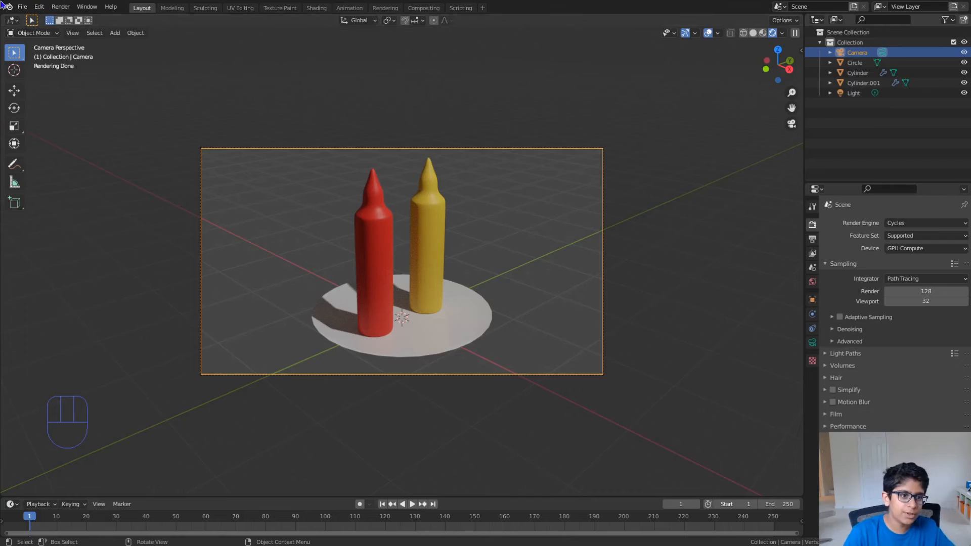
click(60, 6)
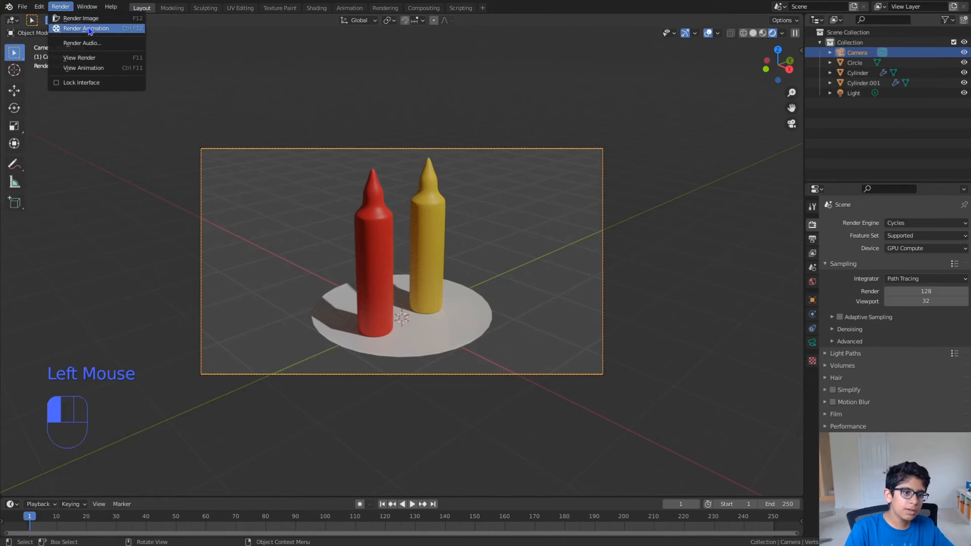
click(97, 28)
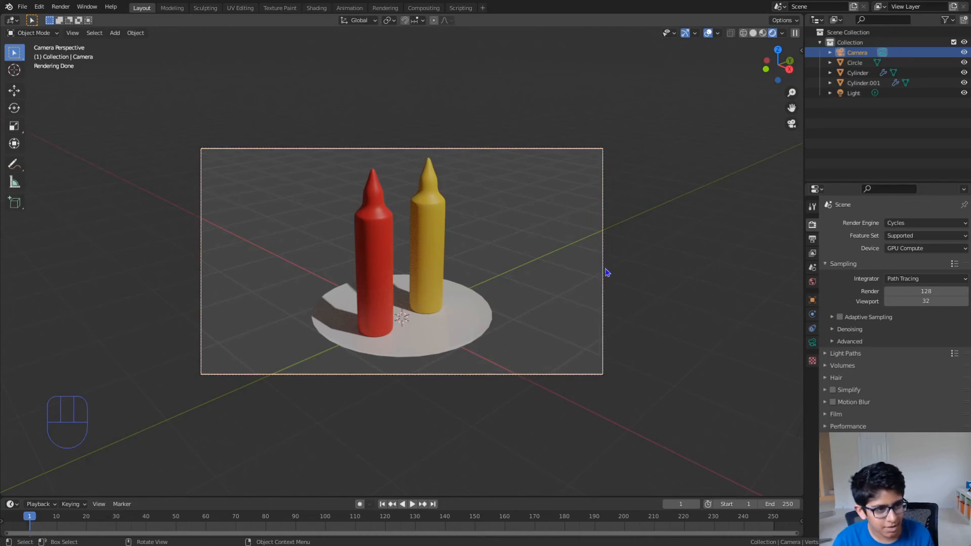
click(87, 6)
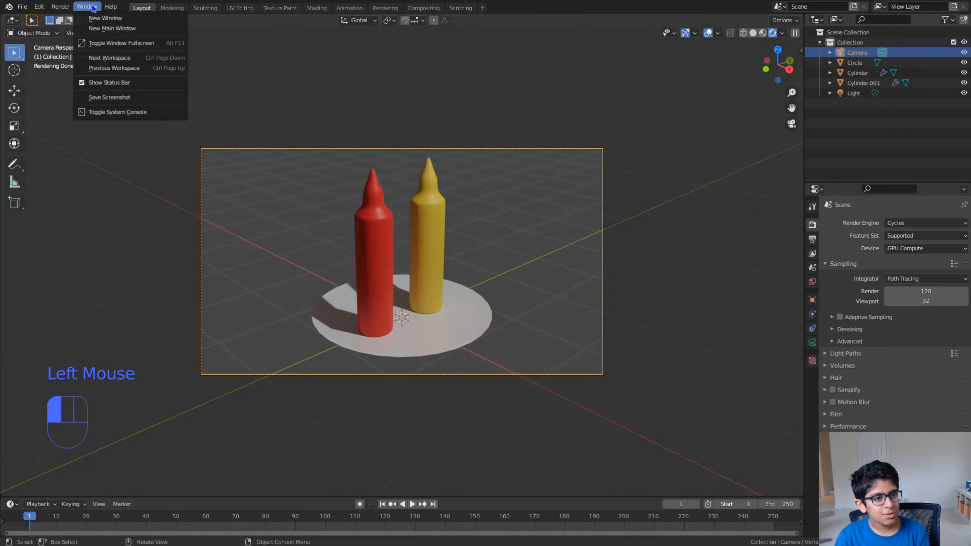
right_click(121, 49)
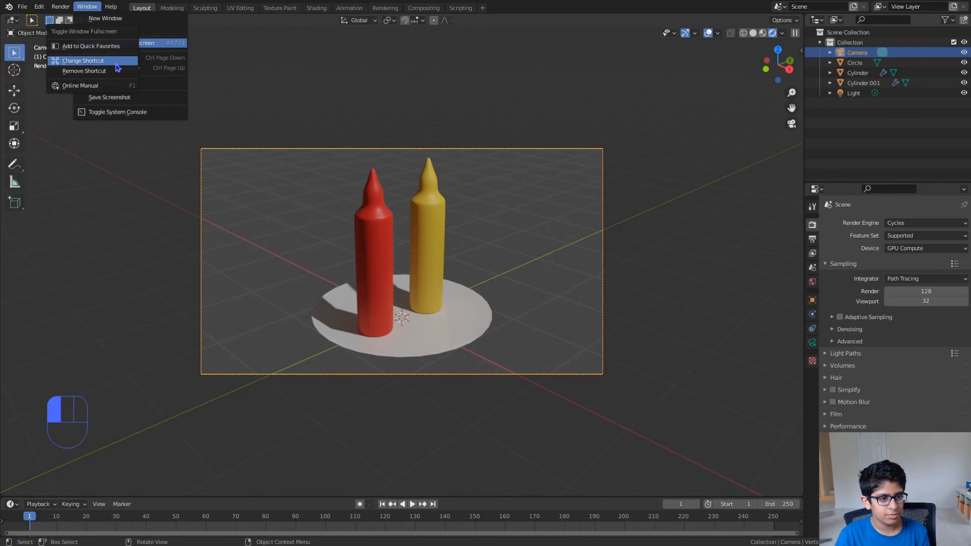
click(56, 60)
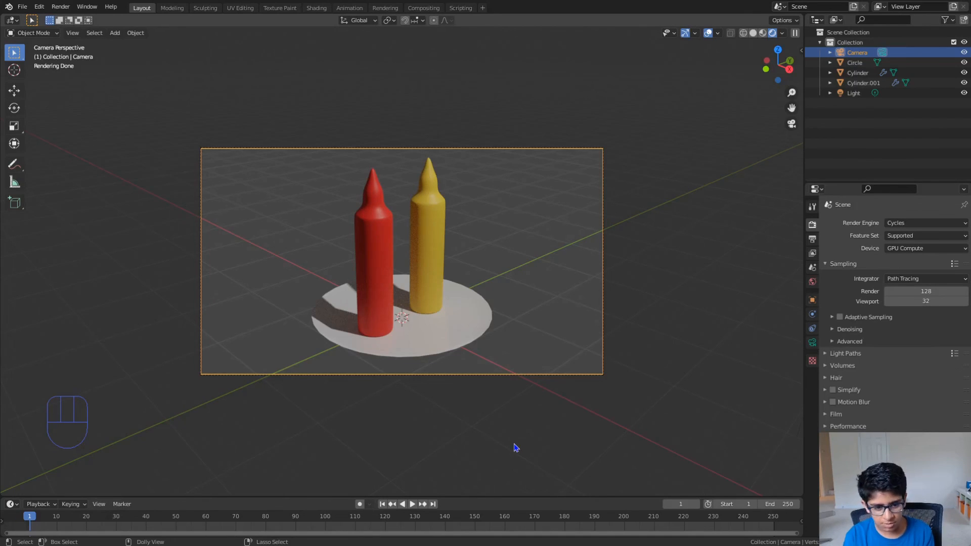
- Save the file and enable NLM denoising for the final render
key(ctrl+s)
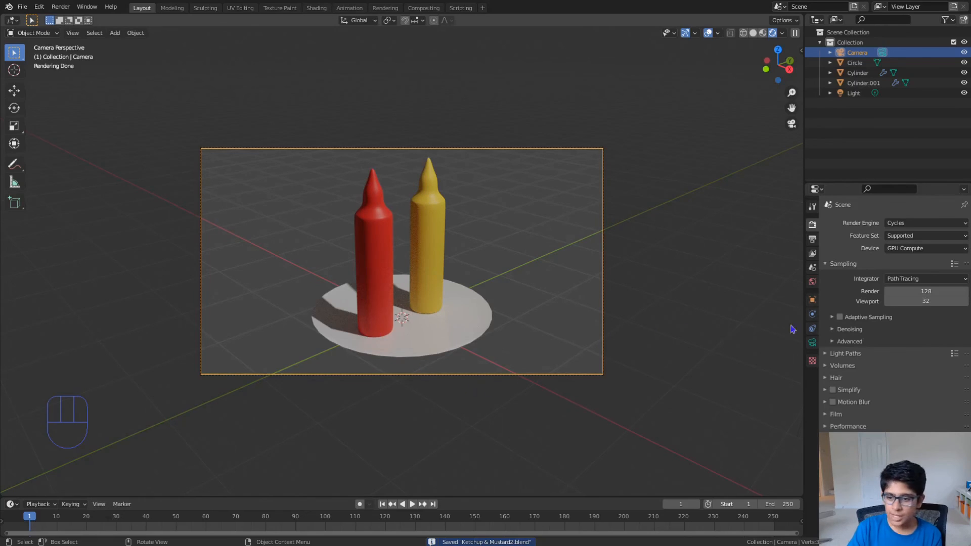
click(834, 330)
click(834, 331)
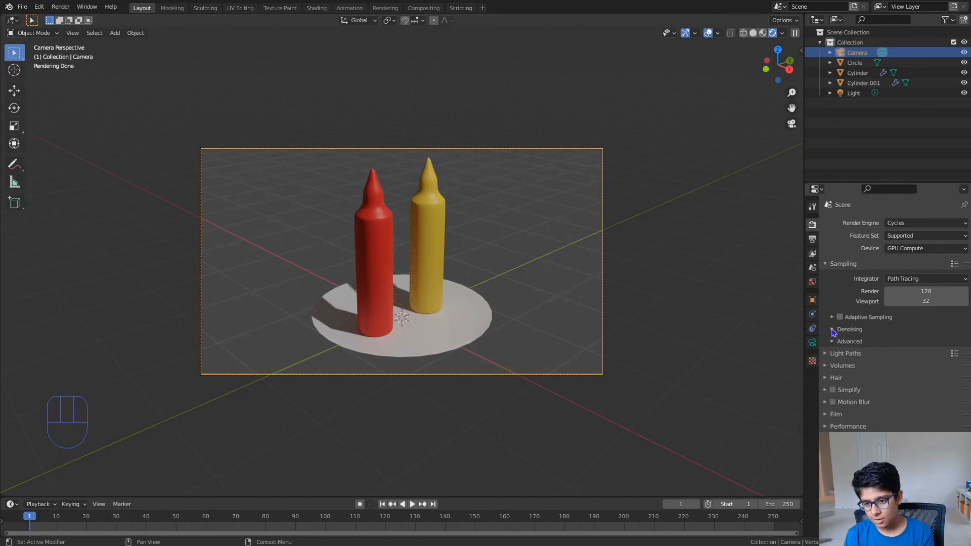
click(834, 330)
click(888, 344)
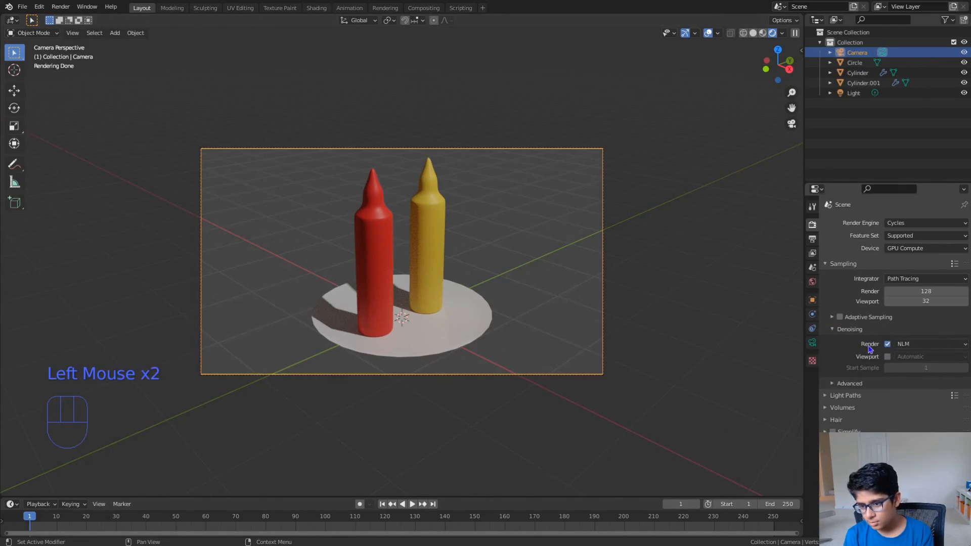
click(842, 332)
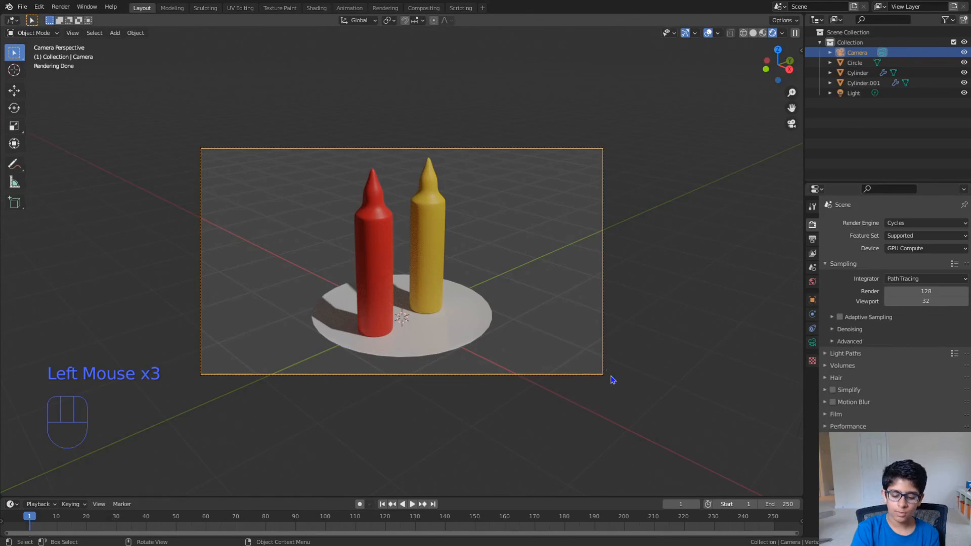